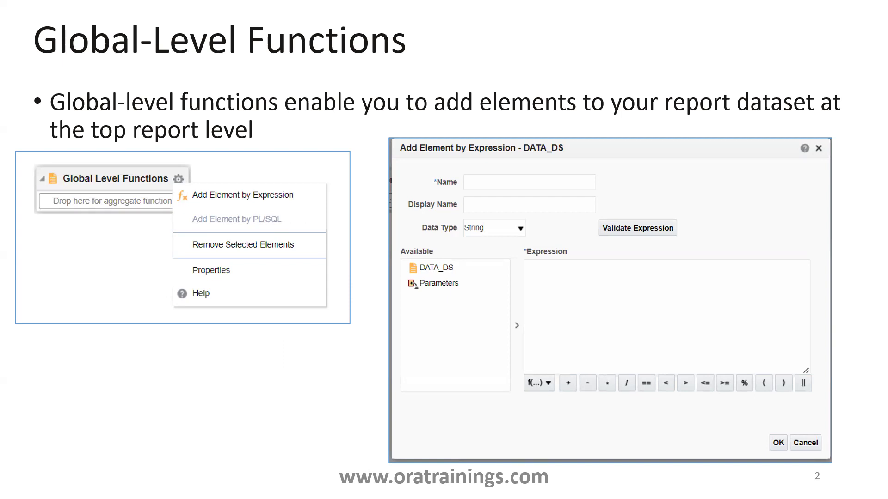
# Step: Switch from the slide show to the XXInvoiceDetailsGlobalFunSampleDM data model in Chrome
pyautogui.hotkey('alt', 'Tab')
pyautogui.hotkey('alt', 'Tab')
pyautogui.hotkey('alt', 'Tab')
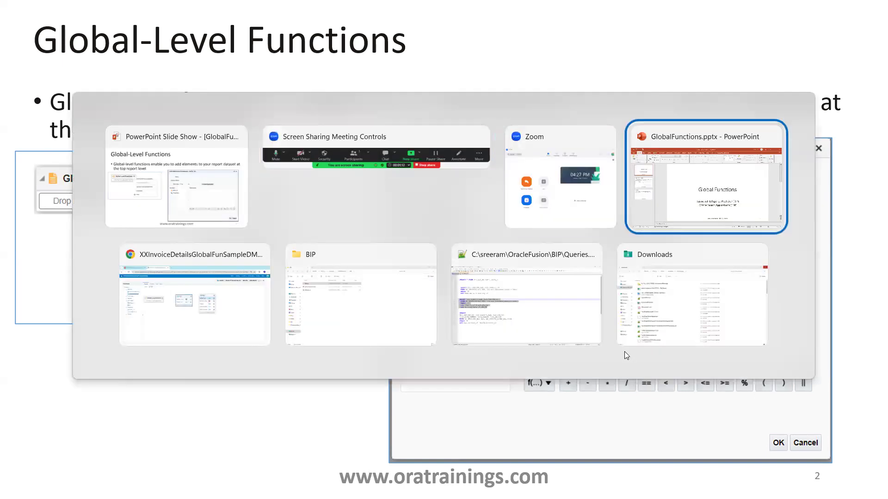
pyautogui.hotkey('alt', 'Tab')
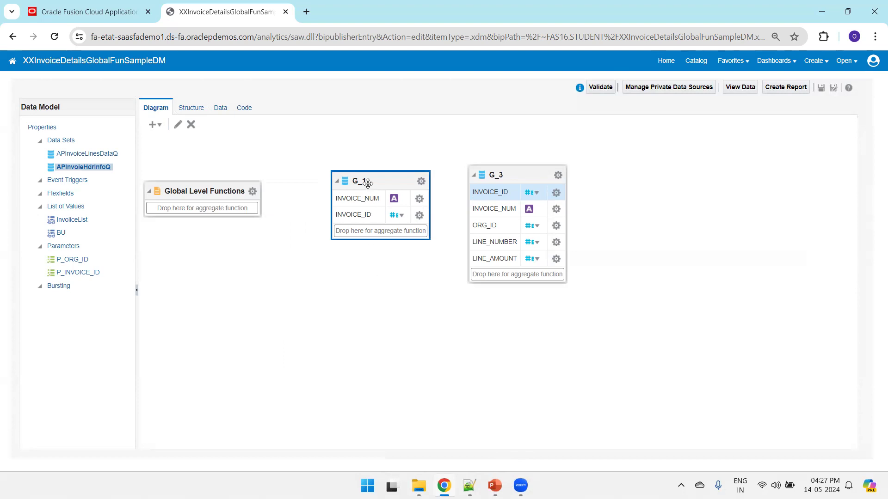
# Step: Comment out the AND ROWNUM < 100 condition with -- in the APInvoieHdrInfoQ data set's SQL query and confirm the edit
pyautogui.click(177, 125)
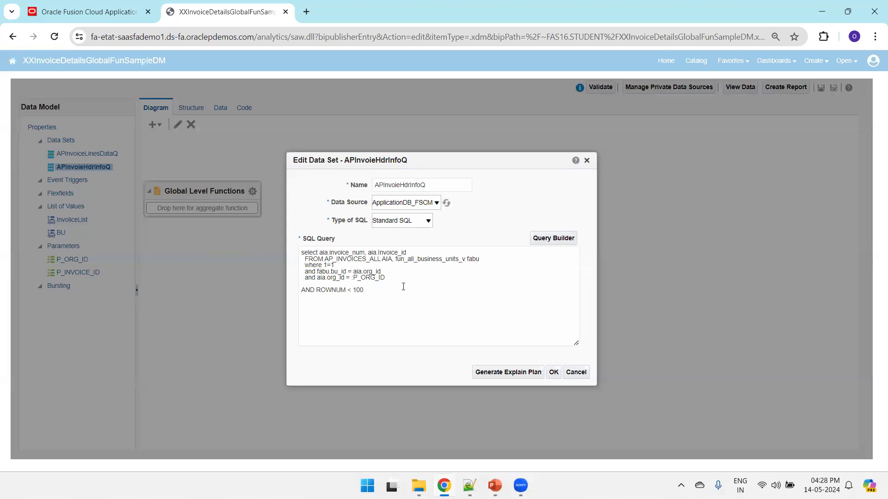
pyautogui.click(302, 290)
pyautogui.write('--')
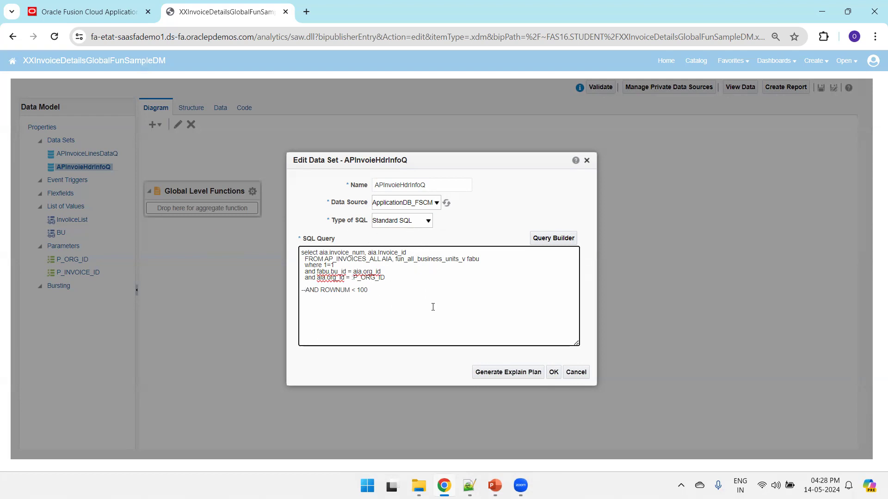
pyautogui.click(555, 373)
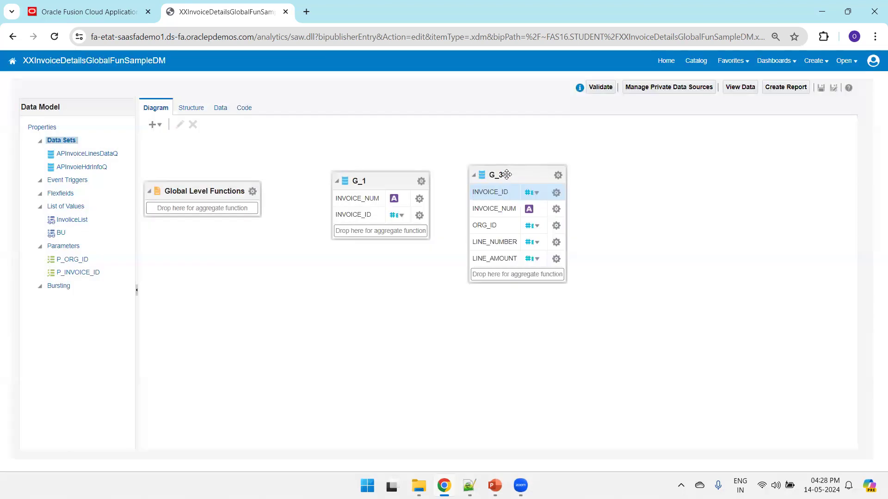
# Step: Review the SQL query of the APInvoiceLinesDataQ data set behind G_3, including its join and P_INVOICE_ID conditions
pyautogui.click(506, 177)
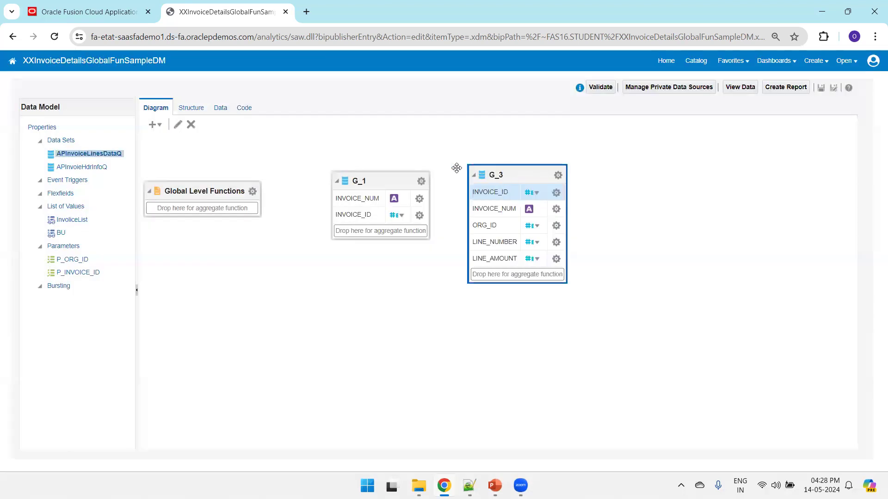
pyautogui.click(178, 124)
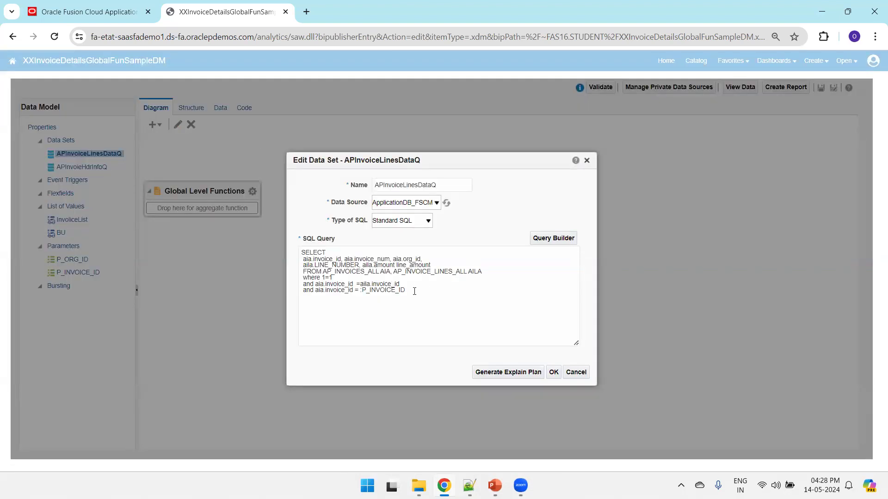
pyautogui.moveTo(415, 292); pyautogui.dragTo(280, 285)
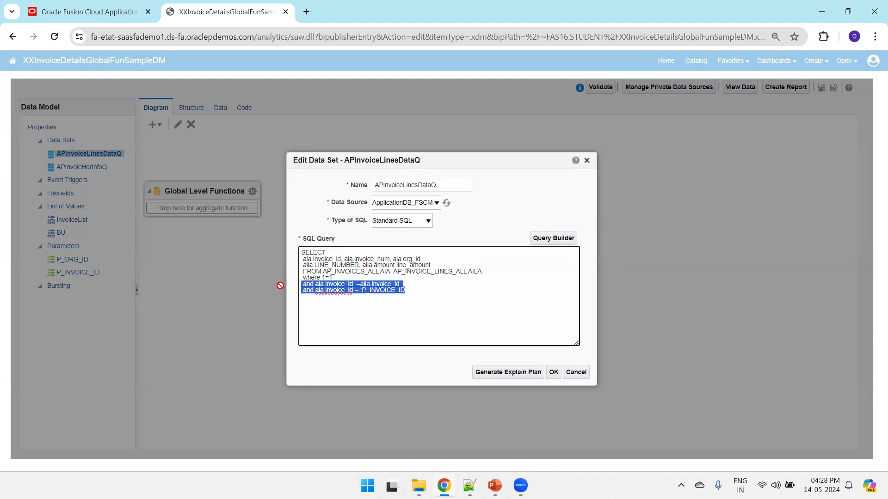
pyautogui.click(475, 309)
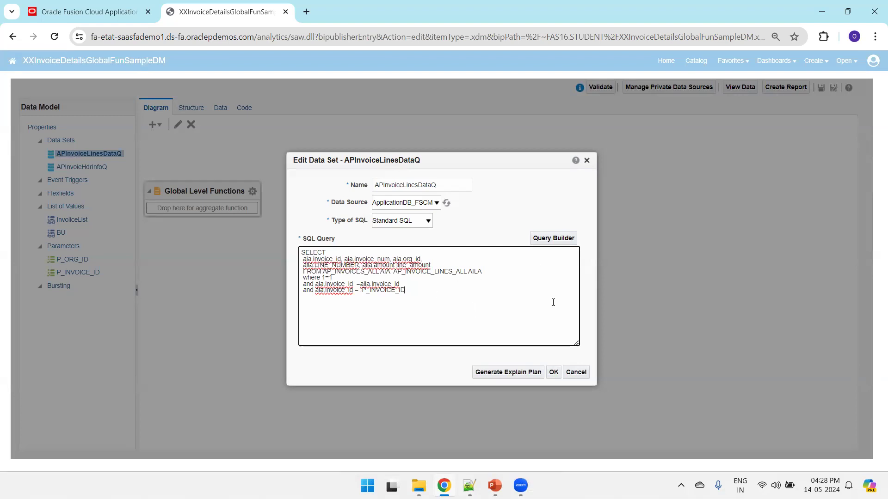
pyautogui.click(554, 372)
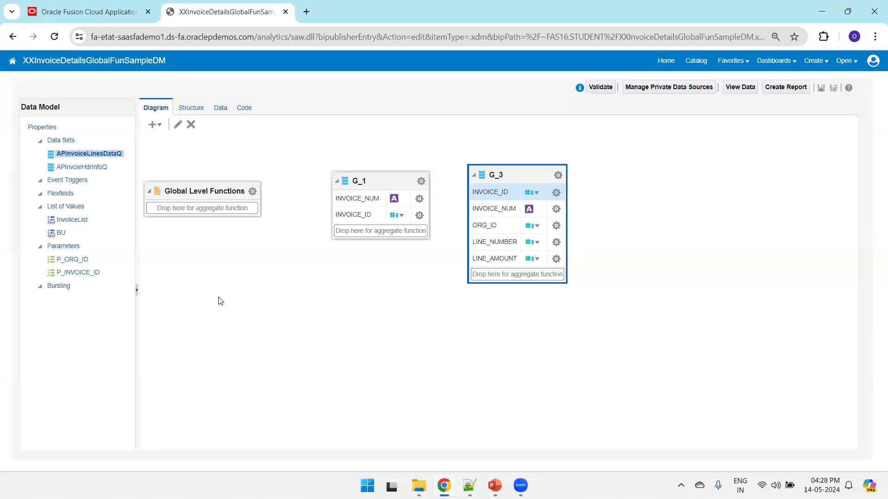
# Step: Review the P_ORG_ID and P_INVOICE_ID parameters and the query of the BU list of values
pyautogui.click(84, 260)
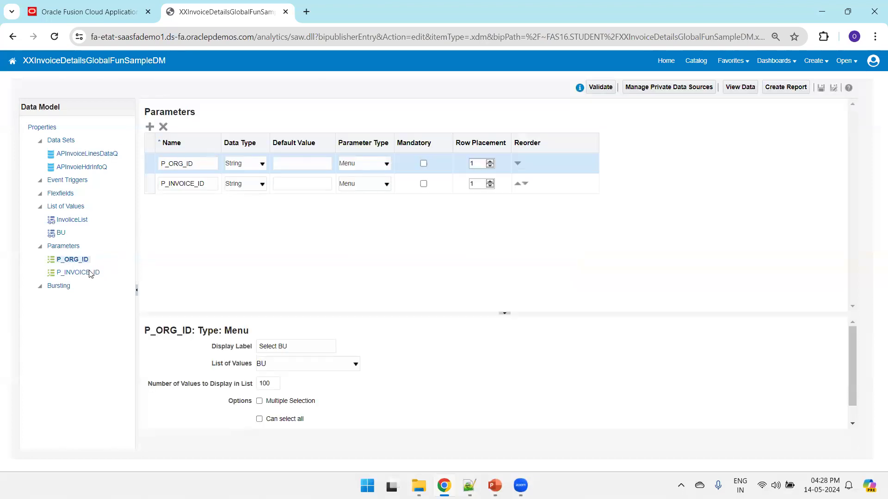
pyautogui.click(59, 233)
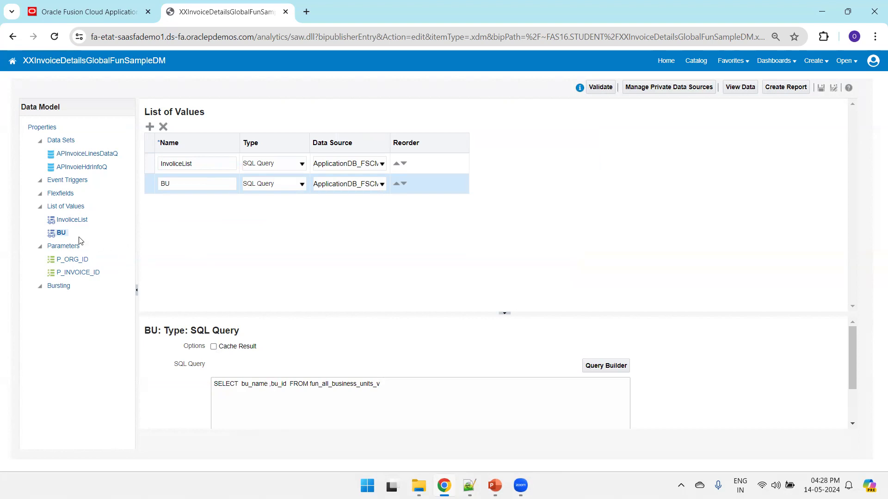
pyautogui.click(77, 273)
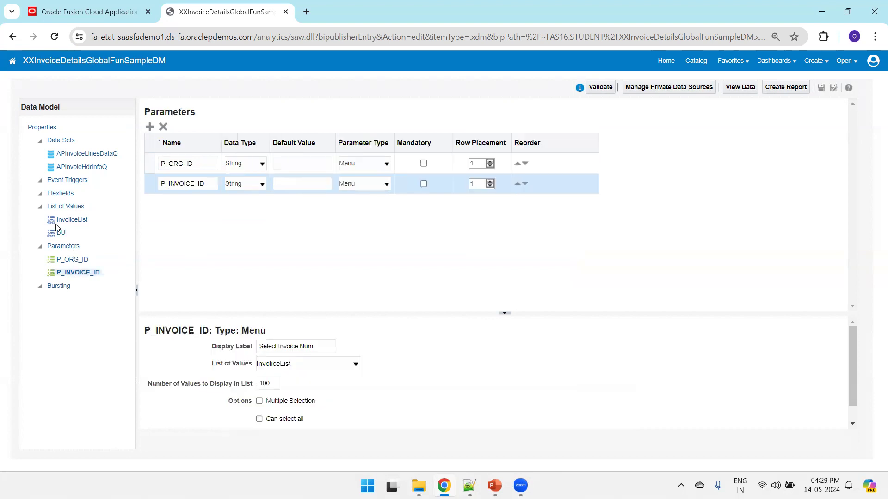
# Step: Add the condition "and fabu.bu_id = :P_ORG_ID" to the InvoliceList list of values query and save the data model
pyautogui.click(74, 220)
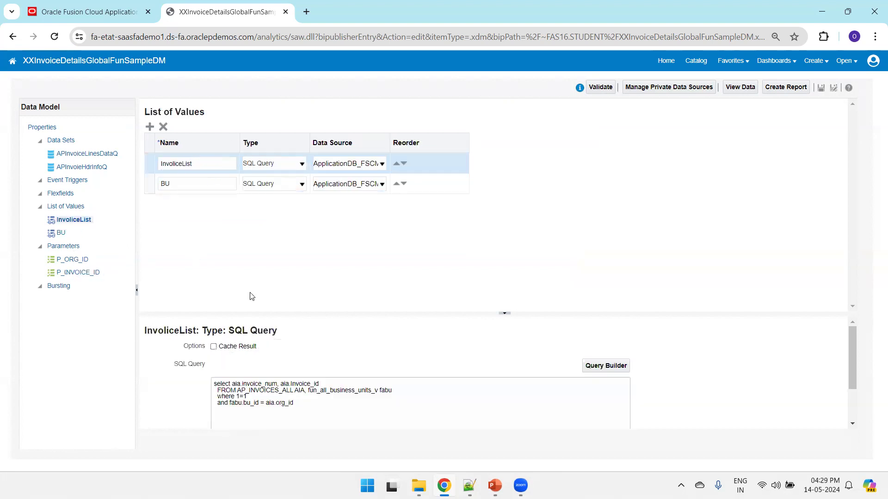
pyautogui.moveTo(245, 313); pyautogui.dragTo(253, 265)
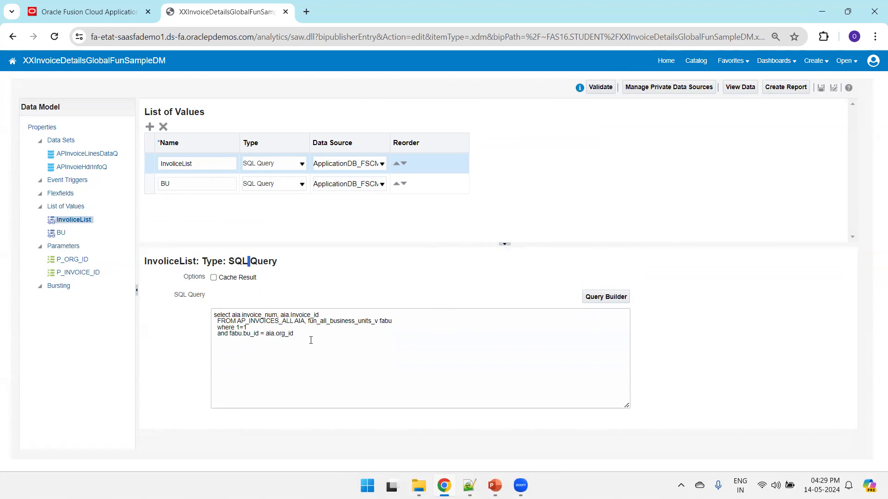
pyautogui.click(310, 340)
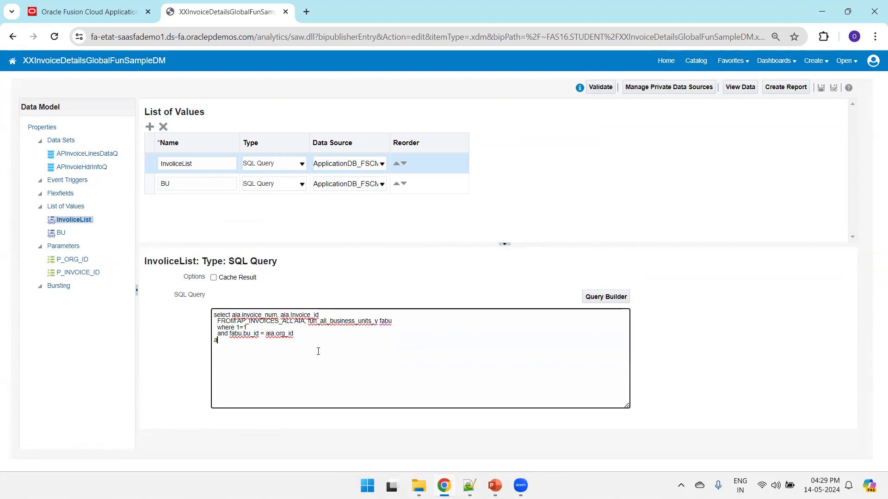
pyautogui.write('and fabu.bu_id = :P_ORG_ID')
pyautogui.click(820, 91)
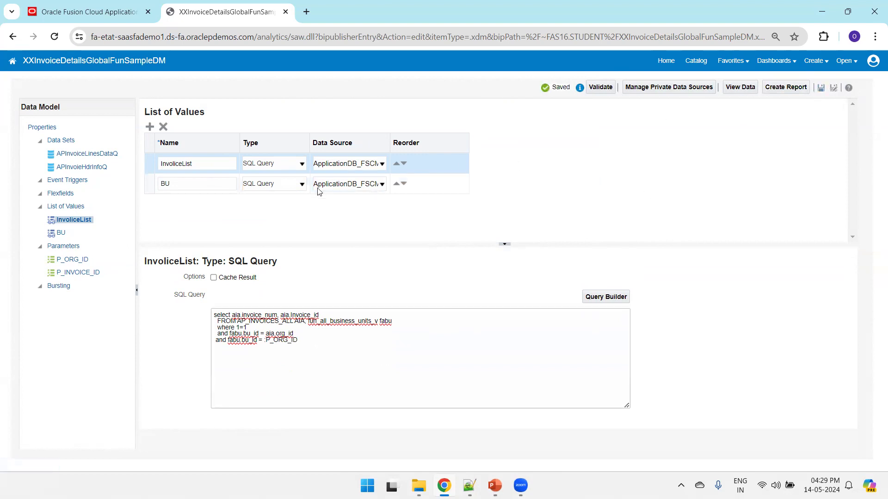
# Step: Check the menu options of the P_INVOICE_ID and P_ORG_ID parameters and save the data model
pyautogui.click(69, 273)
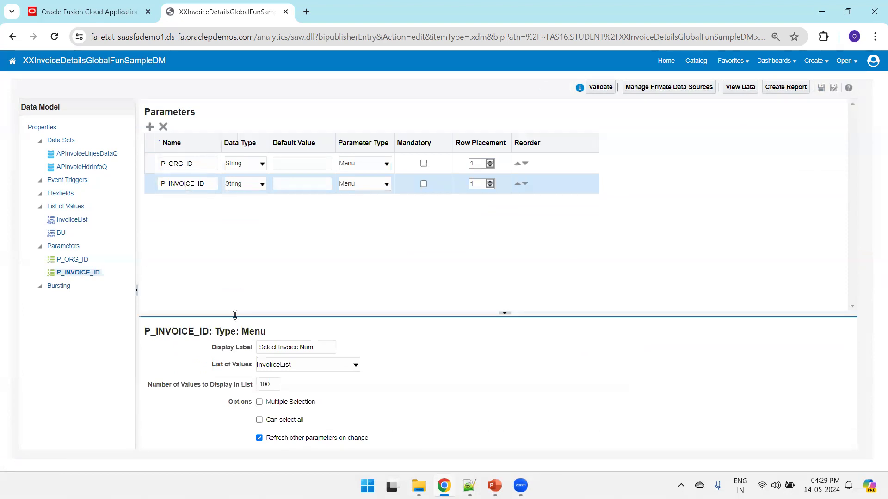
pyautogui.moveTo(235, 316); pyautogui.dragTo(237, 271)
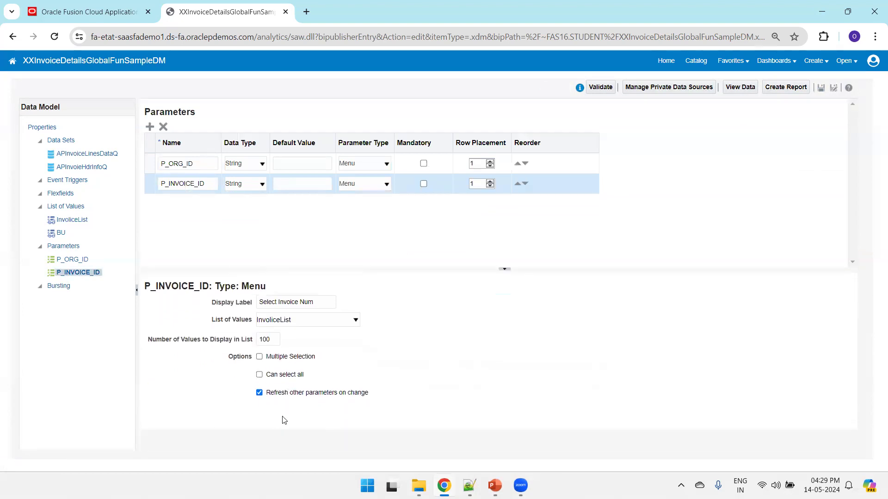
pyautogui.click(82, 262)
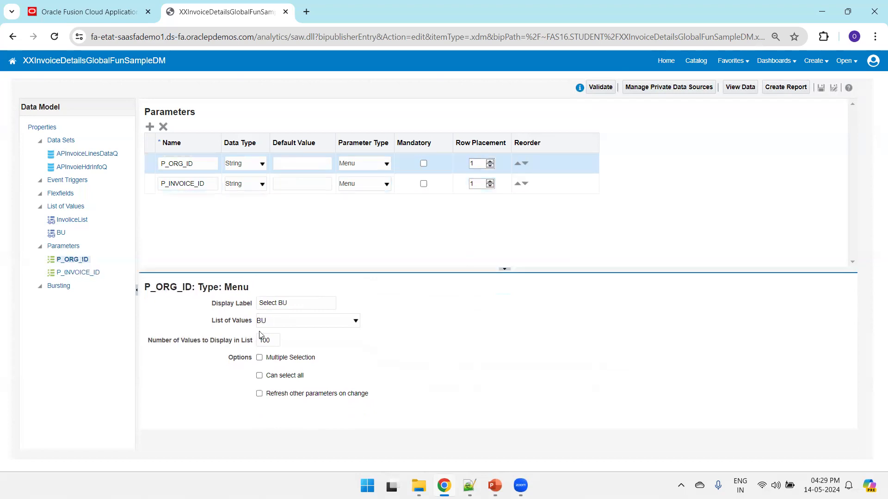
pyautogui.click(821, 87)
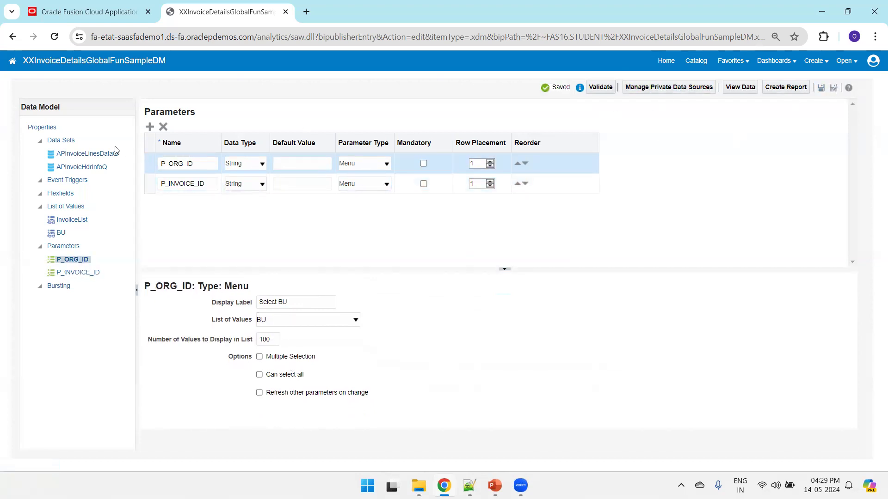
pyautogui.click(106, 154)
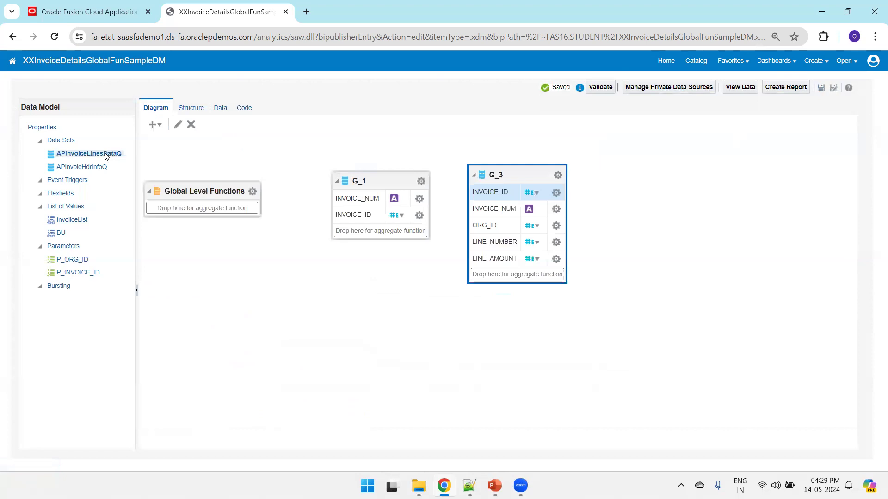
pyautogui.click(231, 106)
pyautogui.click(282, 126)
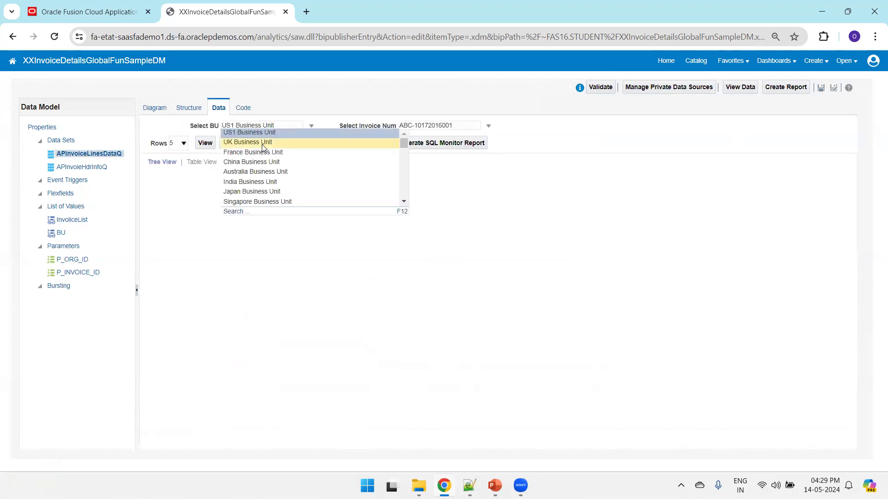
pyautogui.click(248, 142)
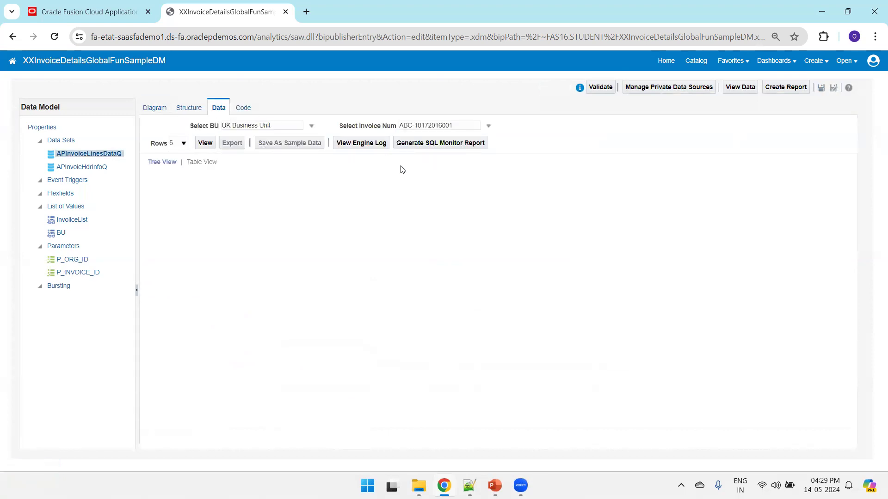
pyautogui.click(488, 126)
pyautogui.click(437, 202)
pyautogui.click(205, 143)
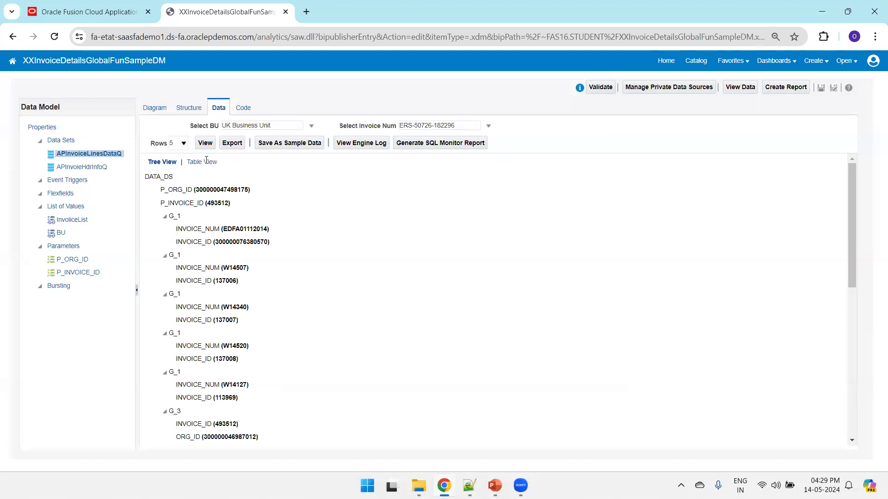
pyautogui.click(209, 162)
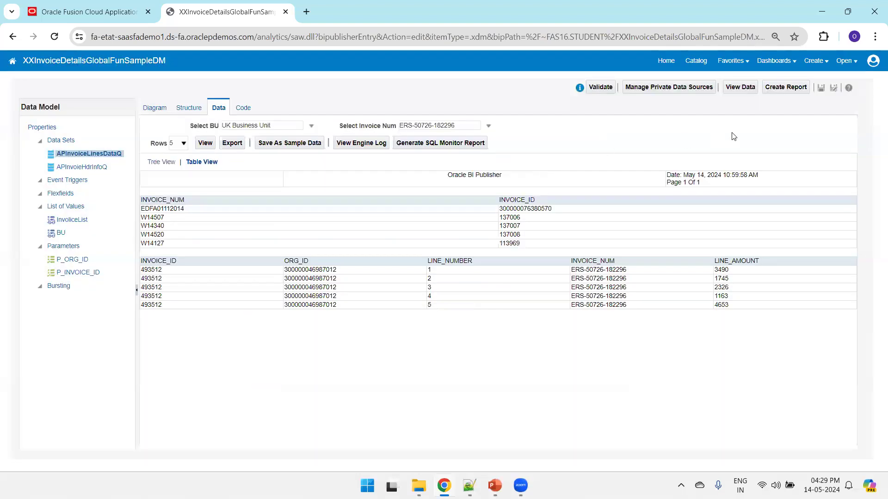
# Step: Save the data model and move the Global Level Functions box slightly within the diagram
pyautogui.click(821, 88)
pyautogui.click(156, 109)
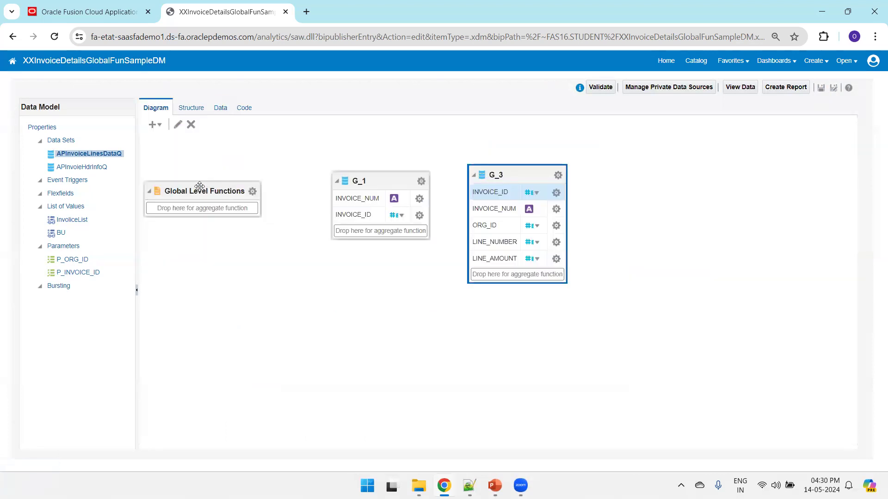
pyautogui.moveTo(208, 190); pyautogui.dragTo(221, 182)
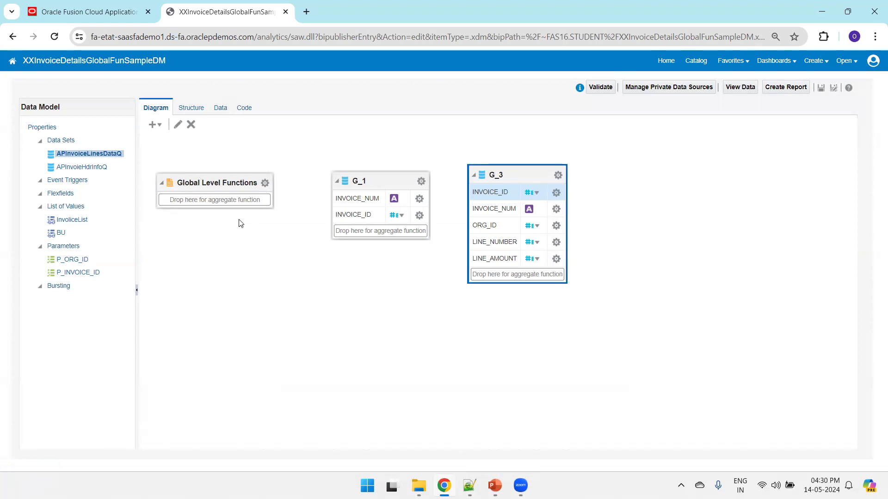
pyautogui.click(265, 183)
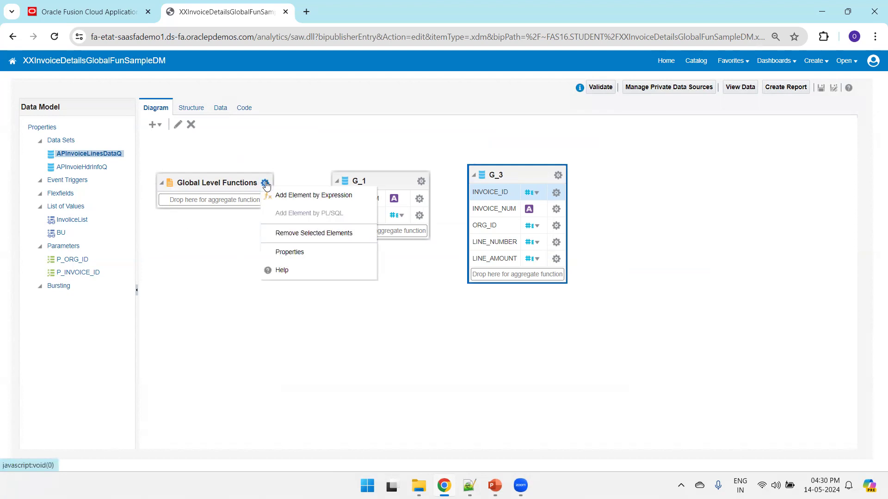
pyautogui.click(289, 203)
pyautogui.click(385, 284)
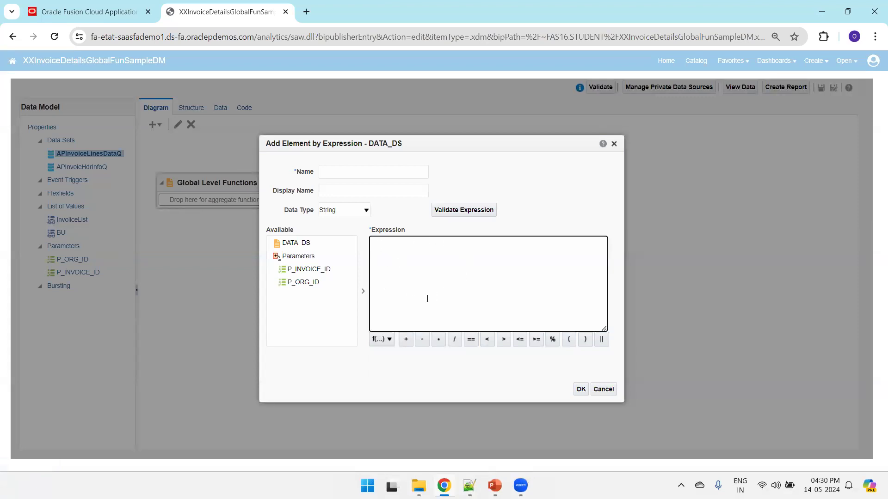
pyautogui.click(381, 343)
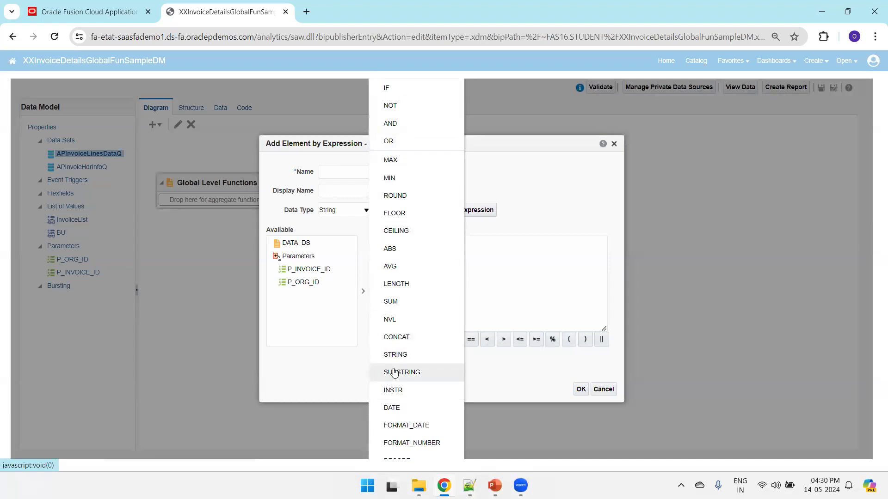
pyautogui.click(408, 354)
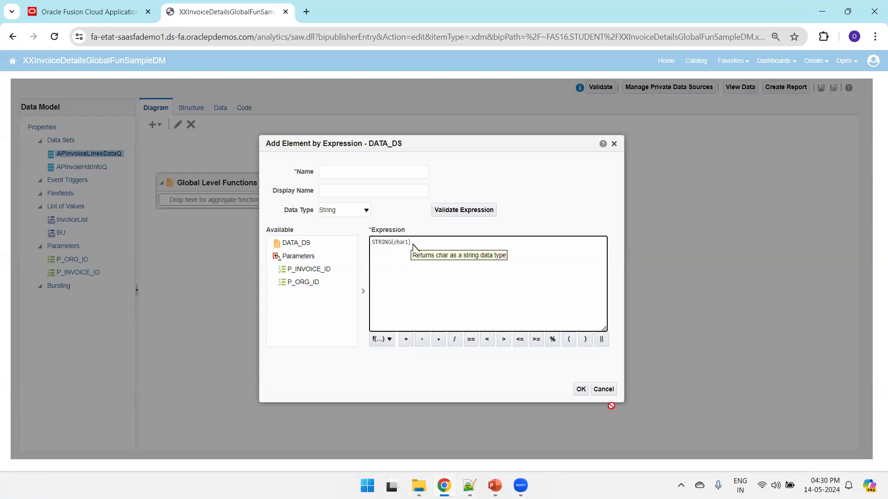
pyautogui.click(604, 390)
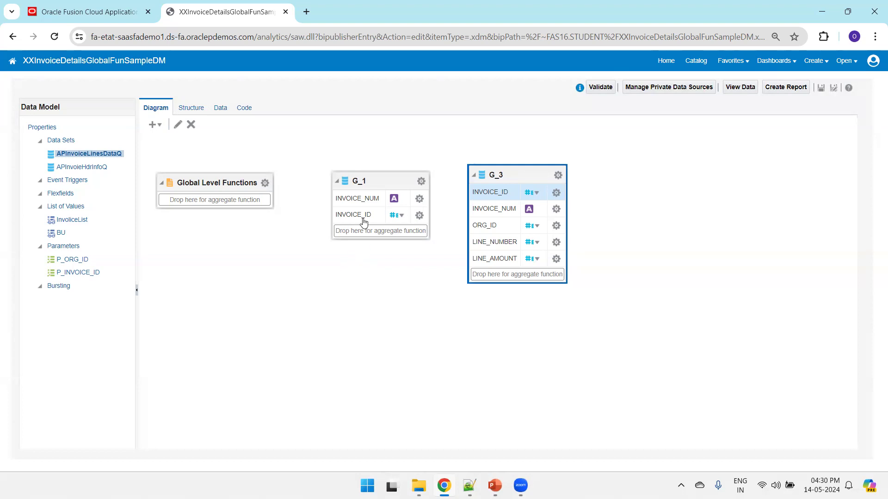
# Step: Add INVOICE_ID from G_1 to Global Level Functions as an aggregate function element
pyautogui.moveTo(363, 216); pyautogui.dragTo(223, 213)
pyautogui.moveTo(220, 212); pyautogui.dragTo(196, 207)
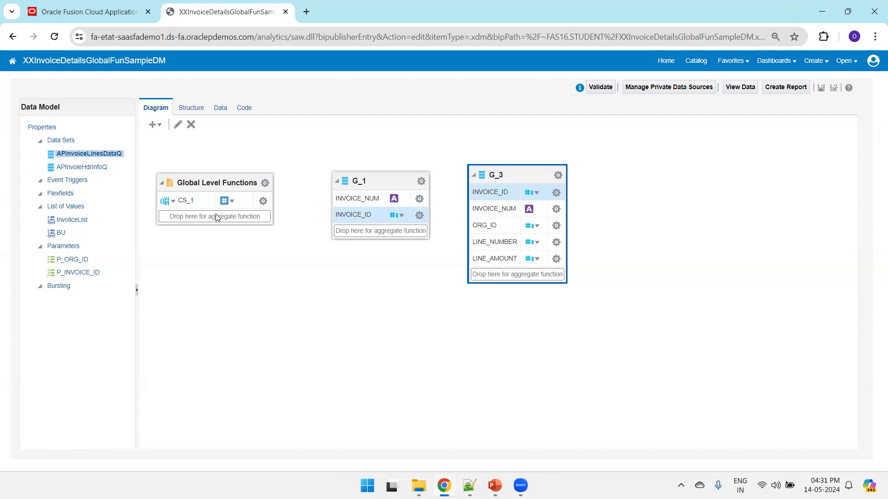
# Step: Set the alias and display name of the INVOICE_ID aggregate in Global Level Functions to InvoiceCountF, leaving its function as Count
pyautogui.click(264, 202)
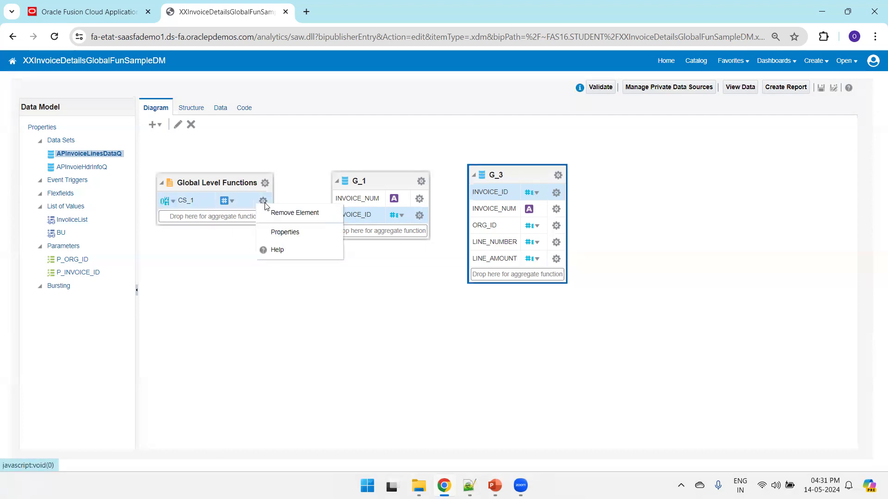
pyautogui.click(284, 232)
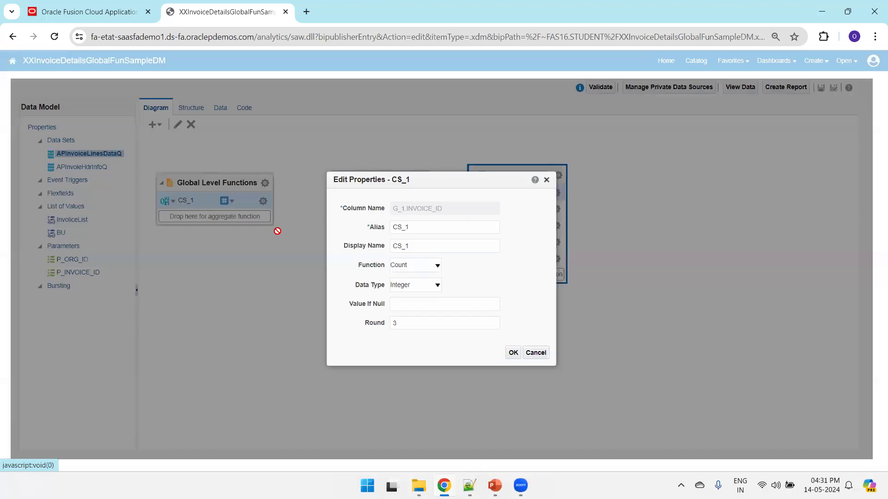
pyautogui.click(435, 266)
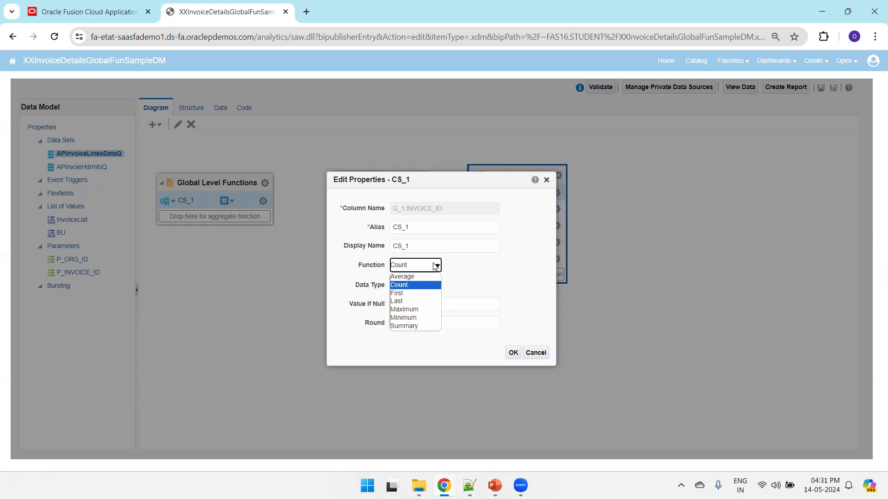
pyautogui.click(435, 265)
pyautogui.moveTo(417, 229); pyautogui.dragTo(361, 229)
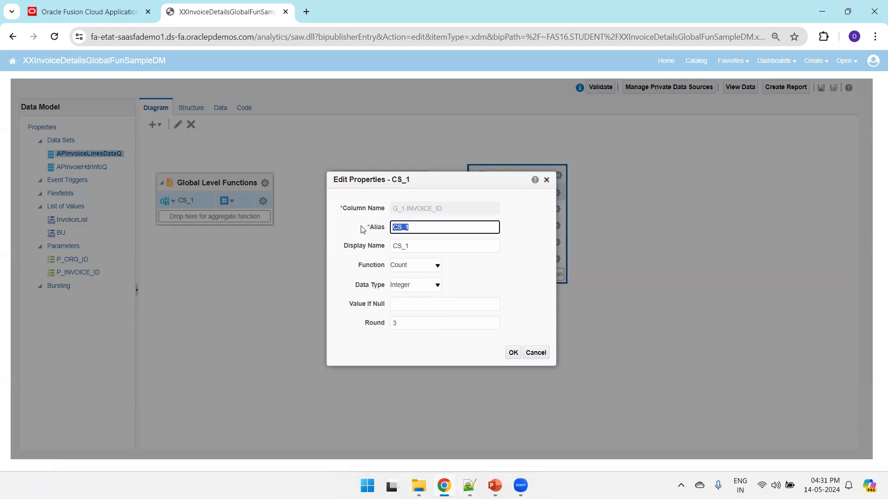
pyautogui.write('Inv')
pyautogui.write('Invoic')
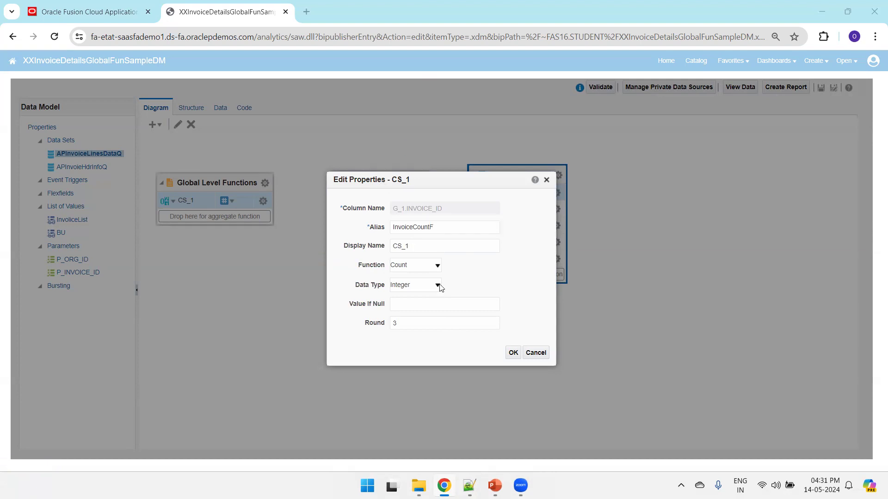
pyautogui.moveTo(444, 228); pyautogui.dragTo(356, 240)
pyautogui.hotkey('ctrl', 'c')
pyautogui.press('Tab')
pyautogui.hotkey('ctrl', 'v')
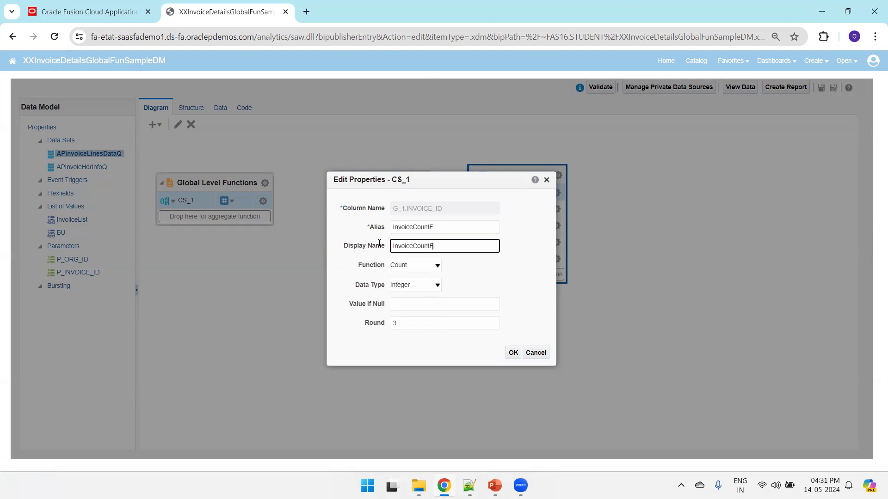
pyautogui.click(514, 353)
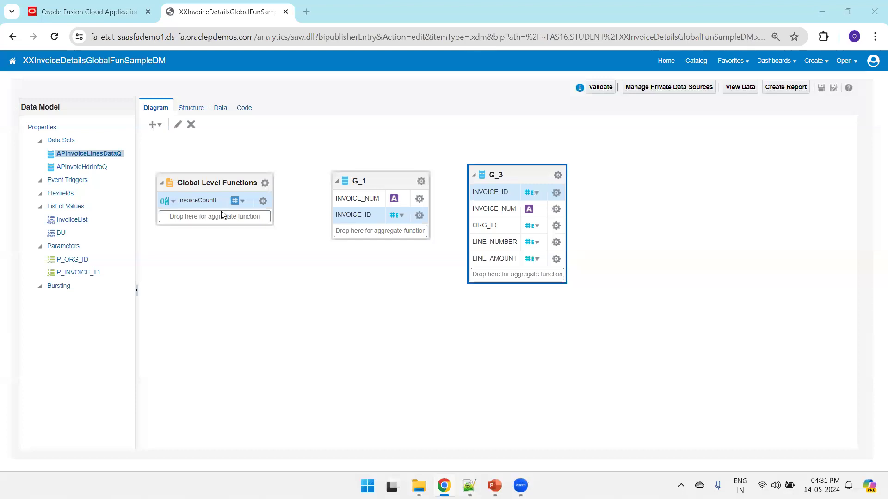
# Step: Rename the invoice count function's alias and display name to InvoiceCountFun and save the data model
pyautogui.click(263, 200)
pyautogui.click(279, 232)
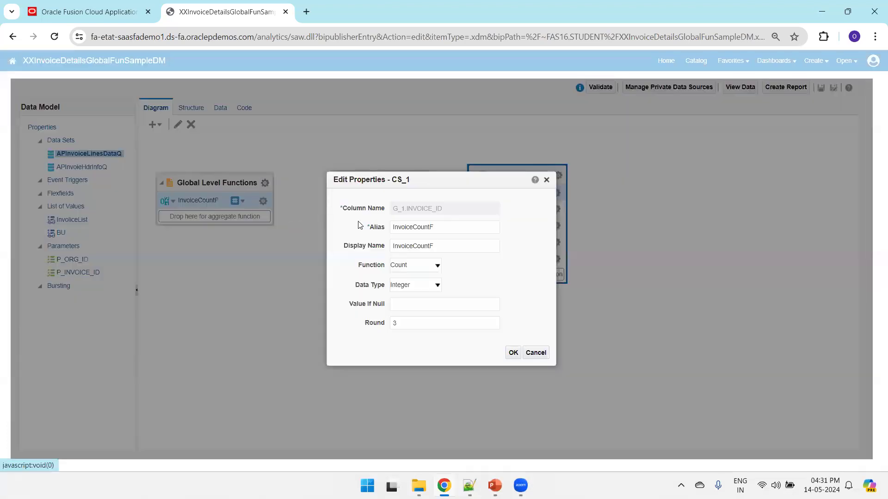
pyautogui.click(462, 228)
pyautogui.write('un')
pyautogui.hotkey('ctrl', 'a')
pyautogui.hotkey('ctrl', 'c')
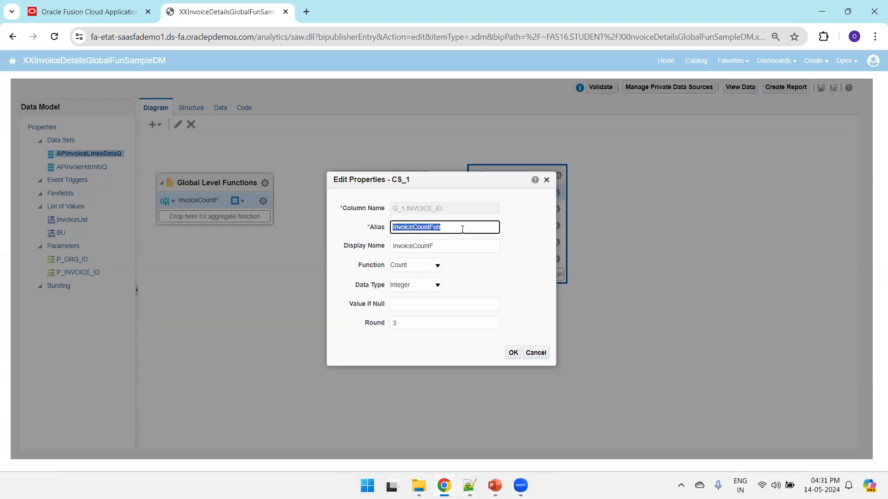
pyautogui.press('Tab')
pyautogui.hotkey('ctrl', 'v')
pyautogui.click(512, 354)
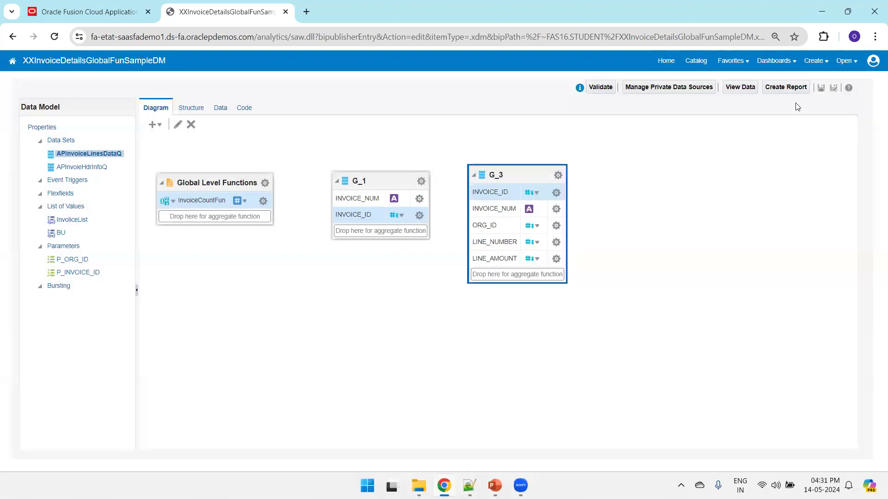
pyautogui.click(821, 88)
# Step: Add the column aia.invoice_amount to the SELECT list of the APInvoieHdrInfoQ data set's SQL query
pyautogui.click(357, 211)
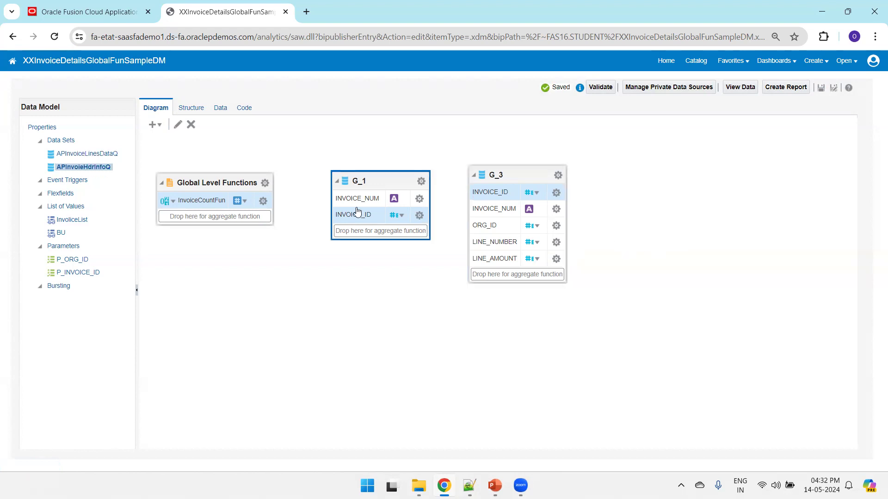
pyautogui.click(178, 125)
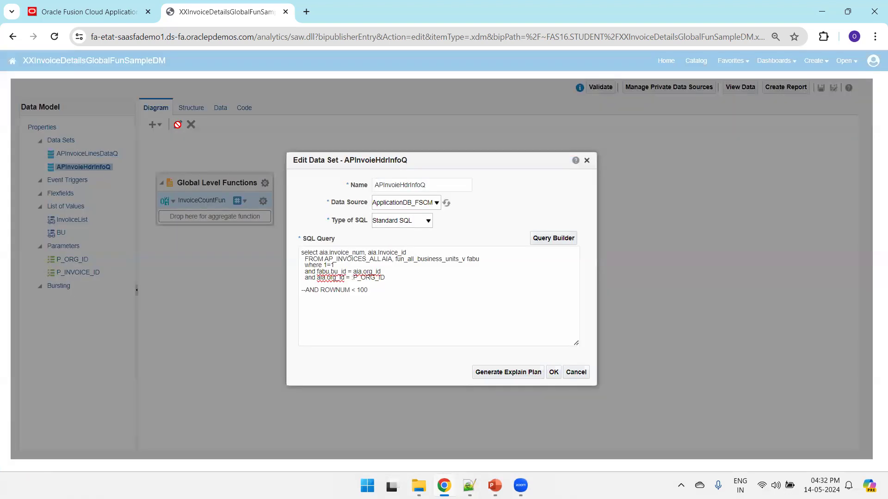
pyautogui.click(426, 252)
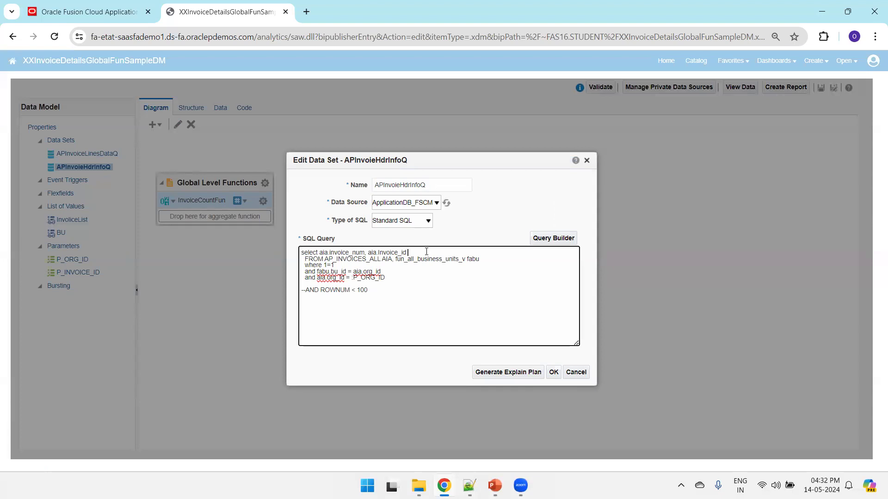
pyautogui.write(', aia.invoice_amount')
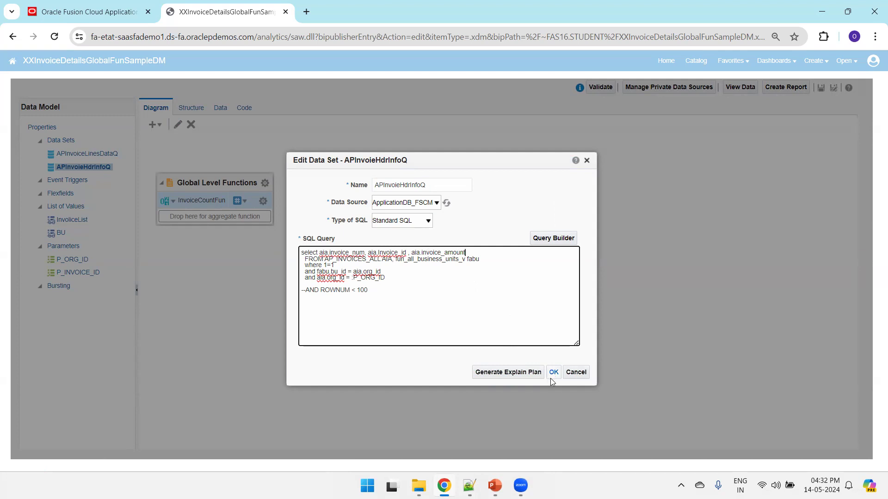
pyautogui.click(553, 375)
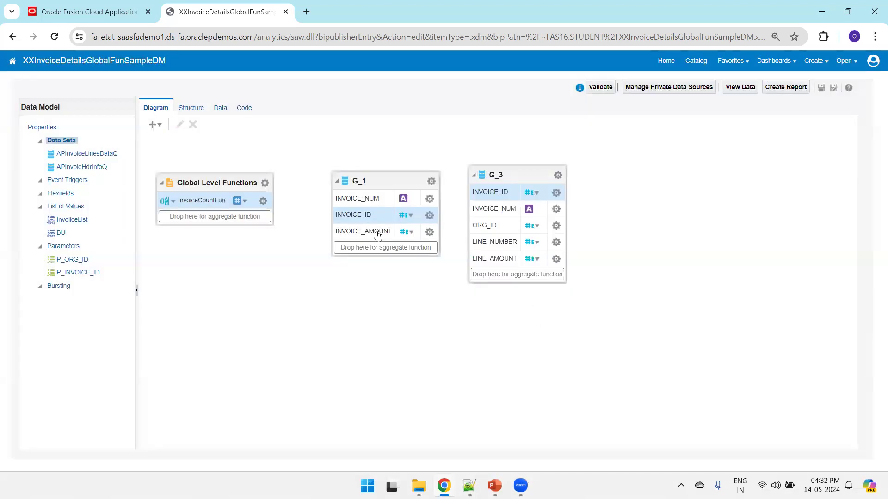
# Step: Add INVOICE_AMOUNT from G_1 to Global Level Functions as an aggregate element and set its function to Summary
pyautogui.moveTo(376, 232); pyautogui.dragTo(234, 227)
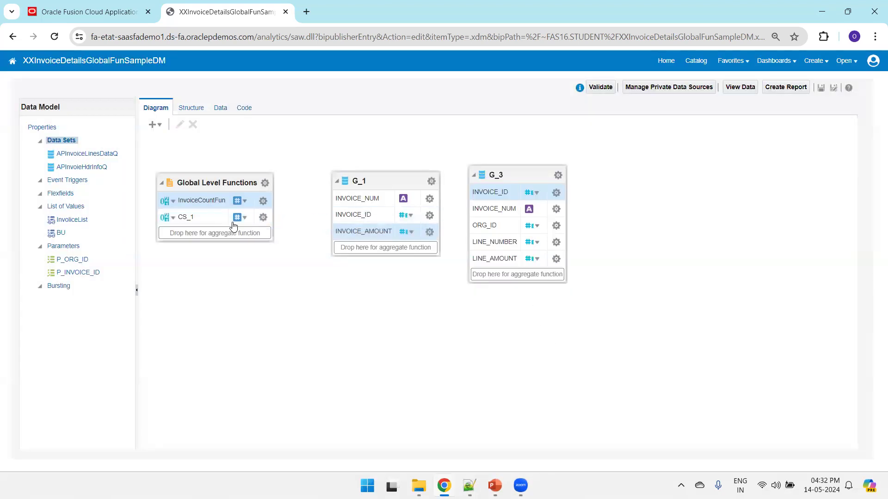
pyautogui.click(263, 218)
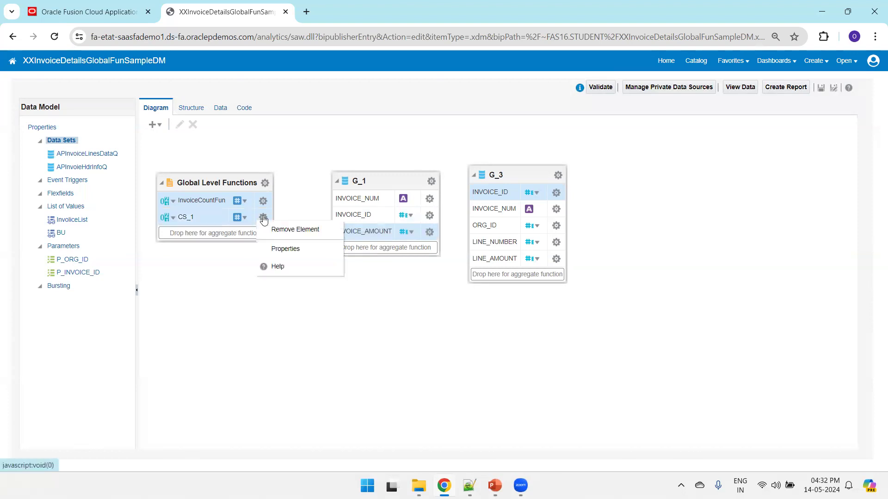
pyautogui.click(283, 244)
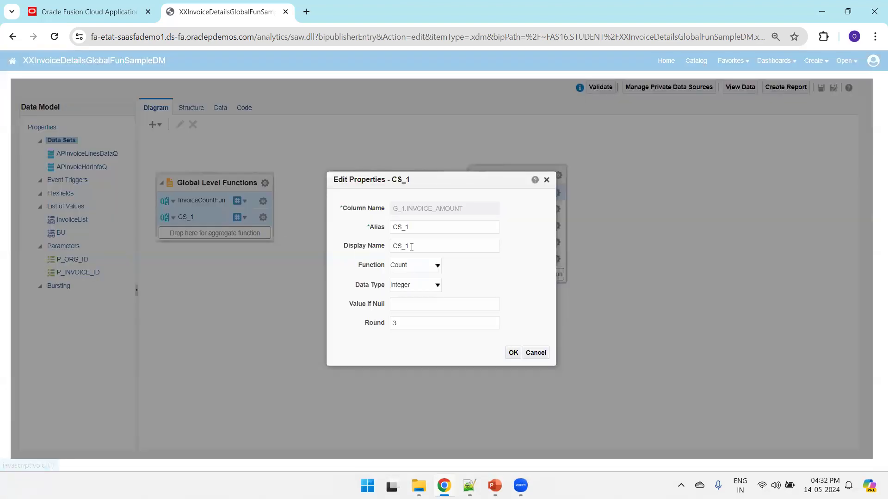
pyautogui.click(421, 269)
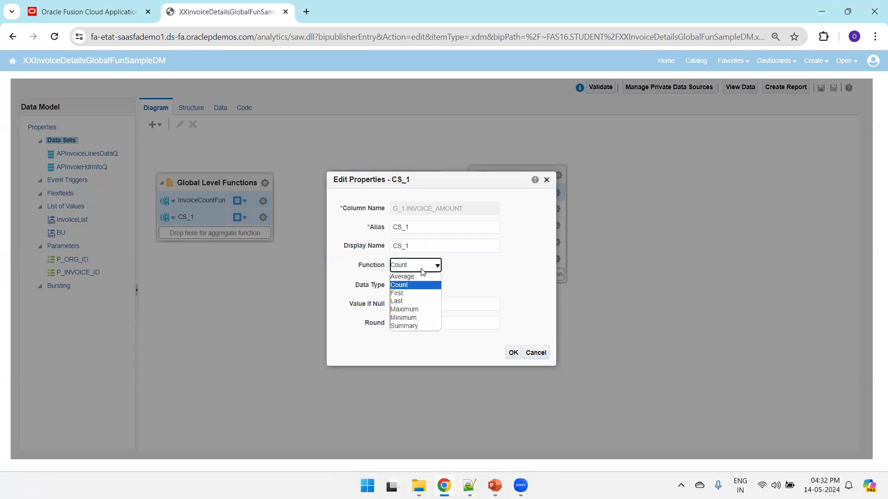
pyautogui.click(410, 326)
# Step: Set the alias and display name of the INVOICE_AMOUNT summary function to InvoiceAMountFun
pyautogui.doubleClick(421, 226)
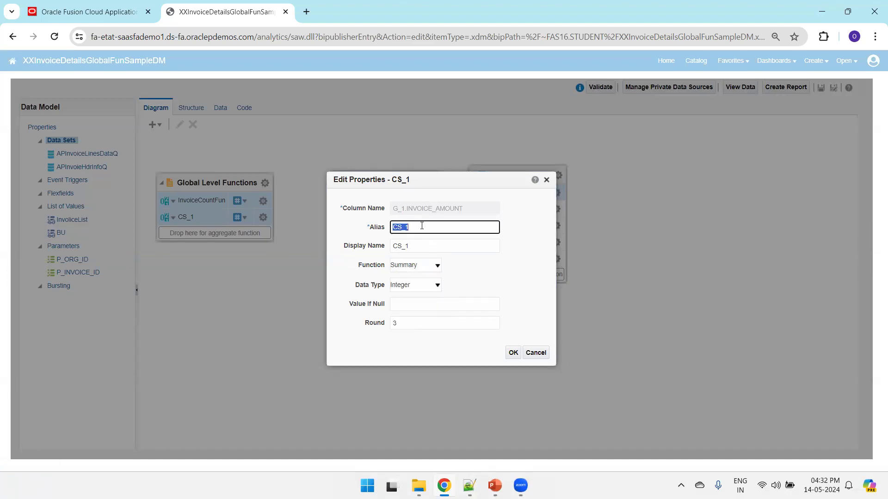
pyautogui.write('InvoiceAMountFun')
pyautogui.hotkey('ctrl', 'a')
pyautogui.hotkey('ctrl', 'c')
pyautogui.press('Tab')
pyautogui.hotkey('ctrl', 'v')
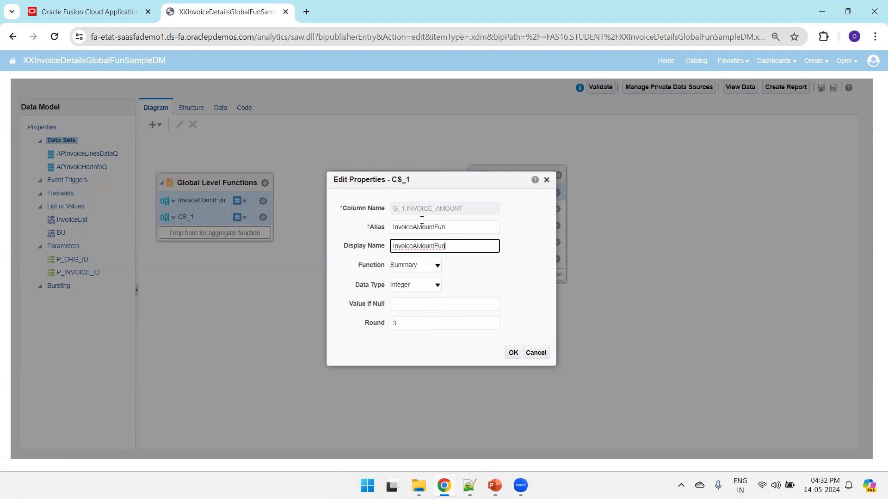
# Step: Copy the column name G_1.INVOICE_AMOUNT into a Notepad note, and return to the function's properties in the browser
pyautogui.moveTo(472, 207); pyautogui.dragTo(396, 205)
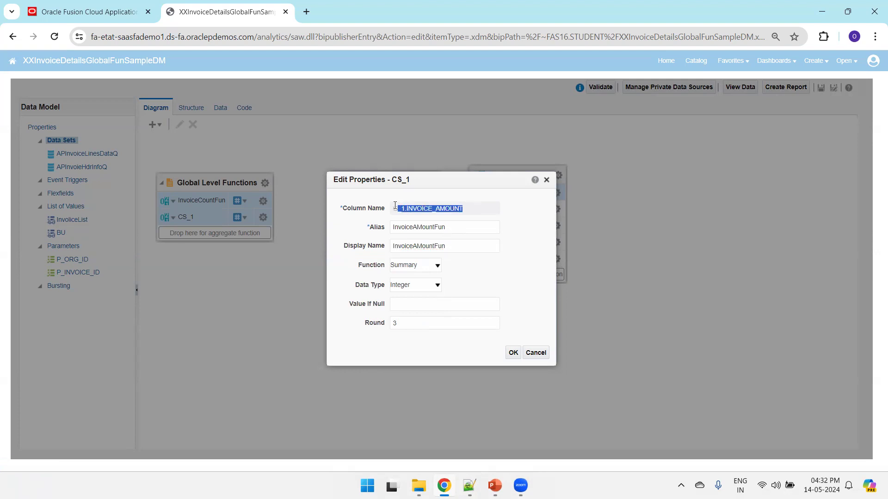
pyautogui.press('super+r')
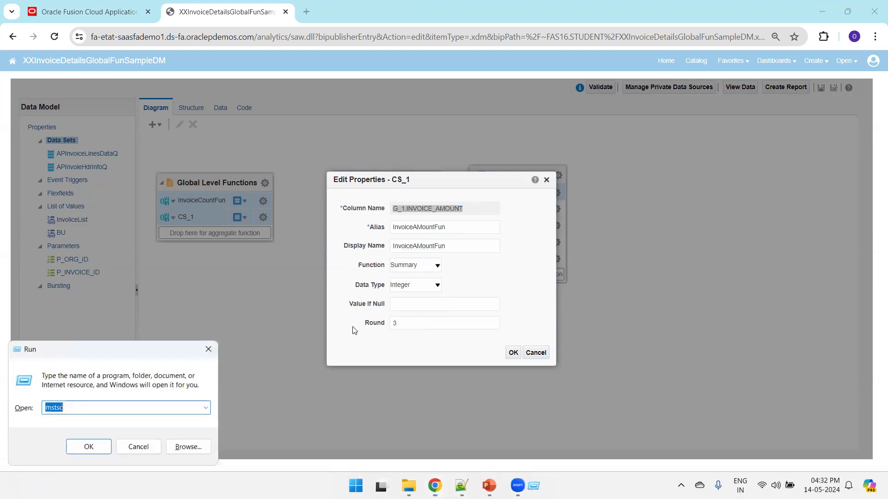
pyautogui.write('notepad')
pyautogui.press('Return')
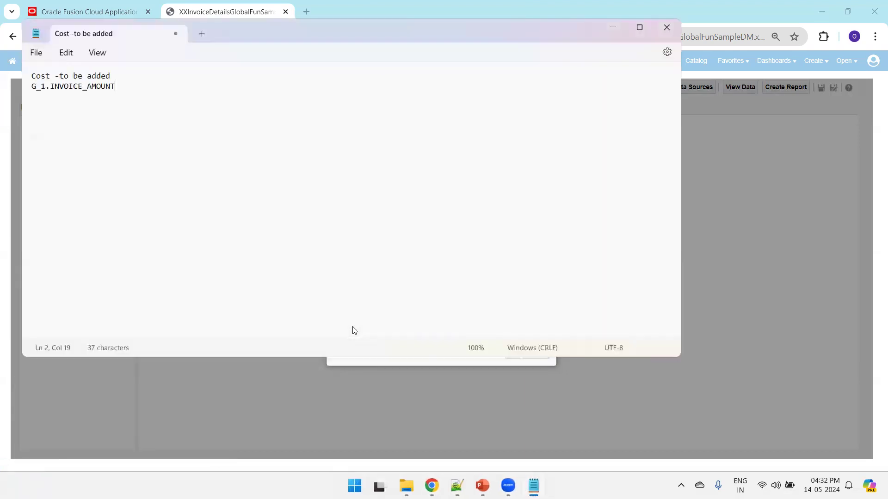
pyautogui.hotkey('alt', 'Tab')
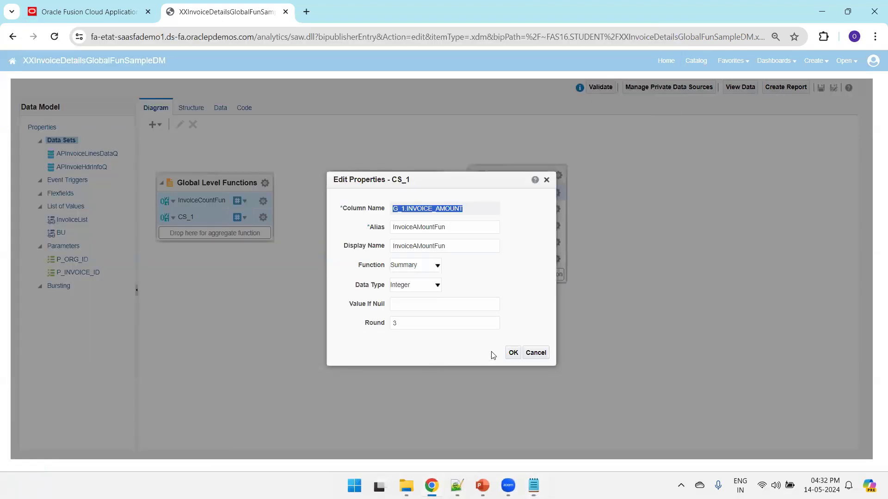
# Step: Apply the amount function's properties, save the data model, and move the G_3 box farther away from G_1 in the diagram
pyautogui.click(513, 353)
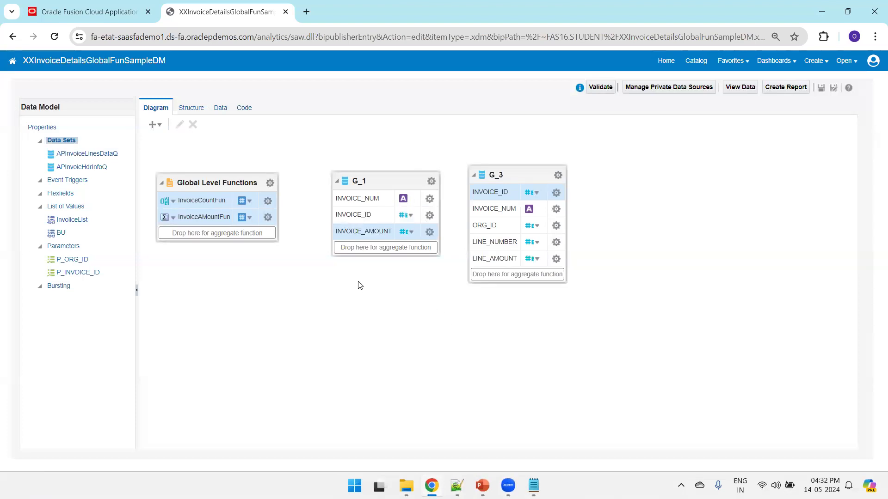
pyautogui.click(821, 87)
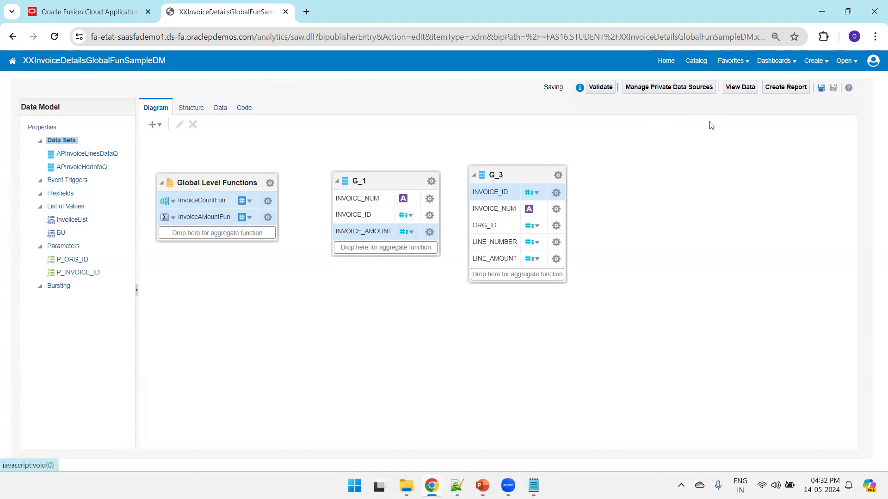
pyautogui.moveTo(532, 175); pyautogui.dragTo(600, 174)
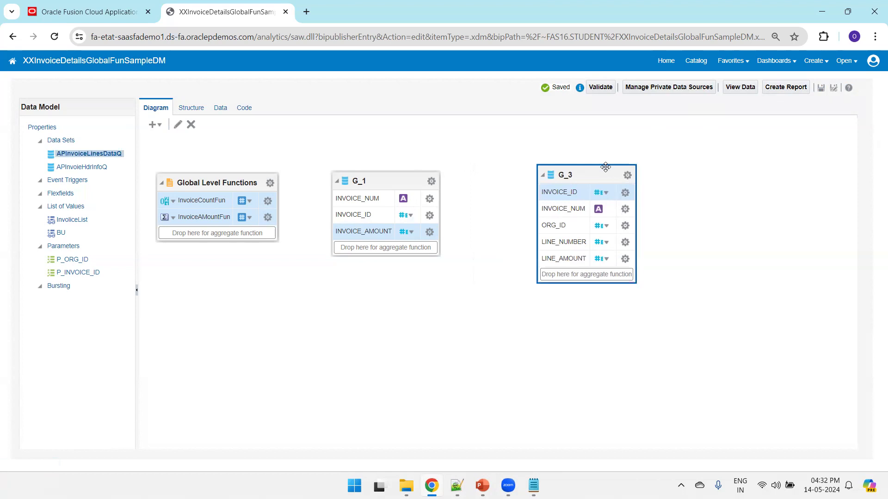
# Step: View the data model's output for US1 Business Unit and invoice W14140 as a table, and save the data model
pyautogui.click(220, 108)
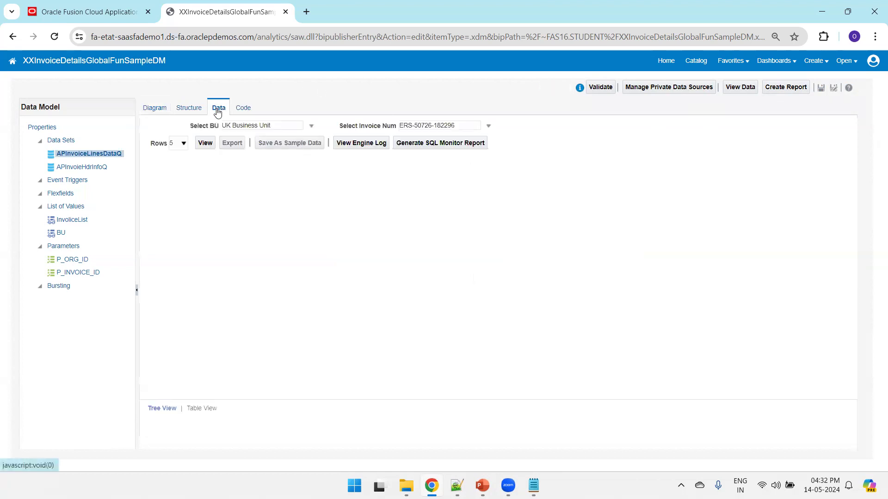
pyautogui.click(261, 127)
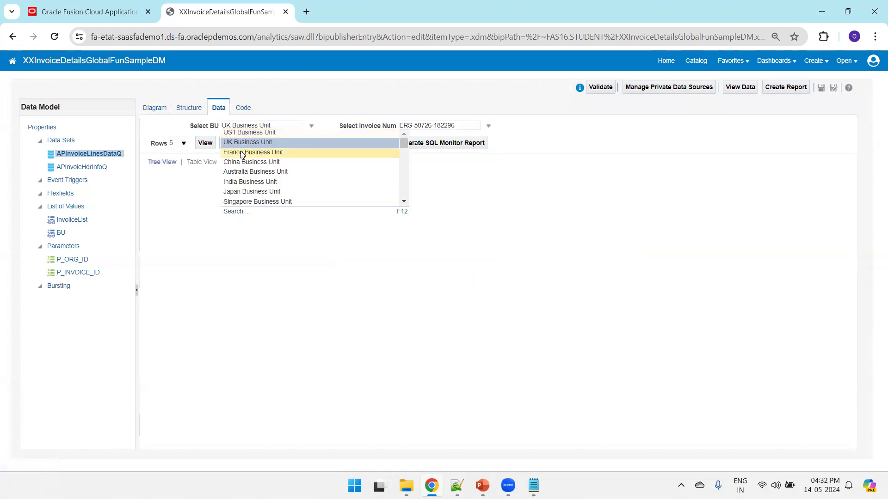
pyautogui.click(283, 132)
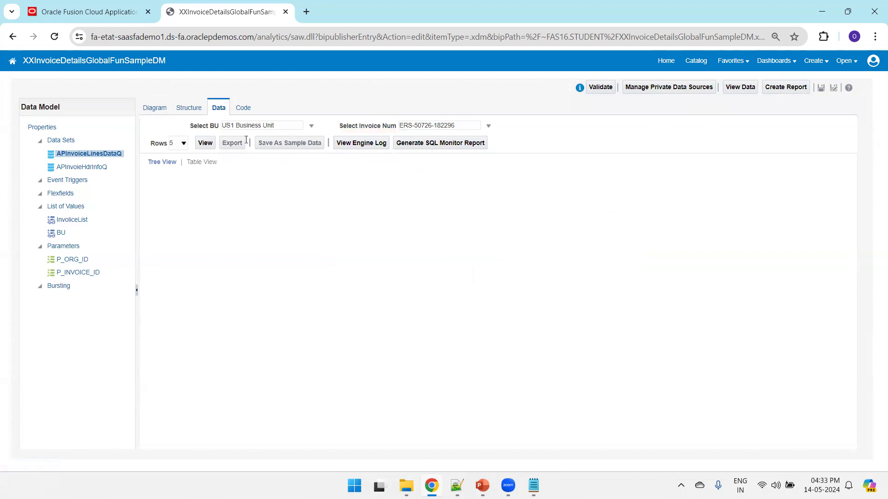
pyautogui.click(430, 128)
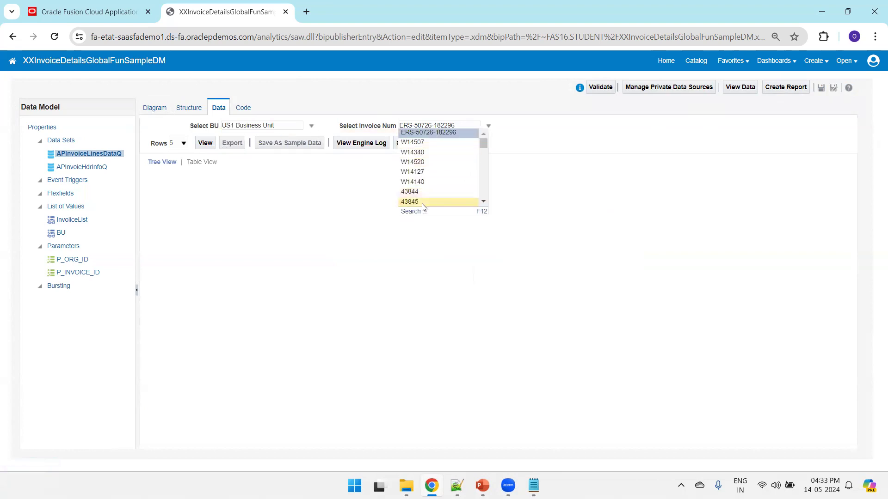
pyautogui.click(460, 182)
pyautogui.click(206, 145)
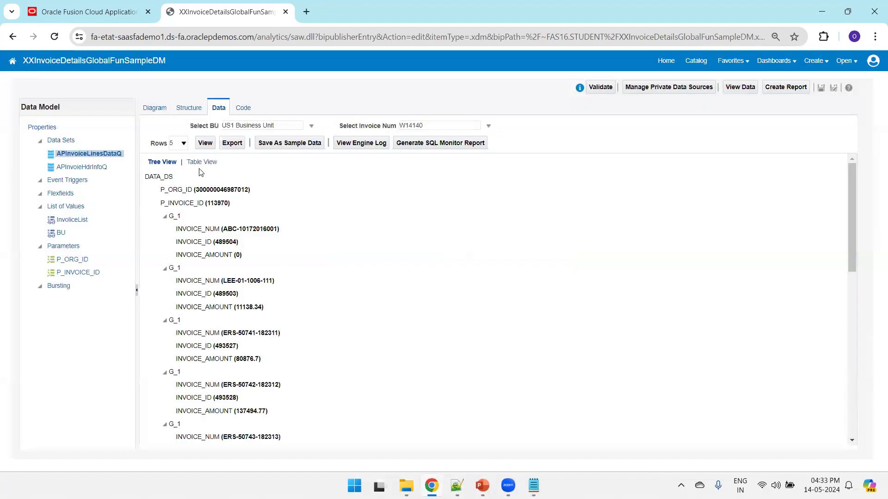
pyautogui.click(201, 162)
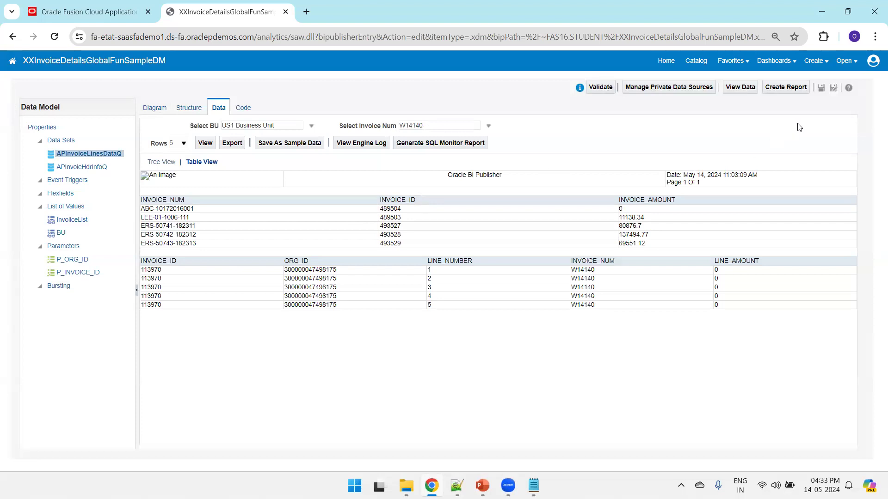
pyautogui.click(821, 87)
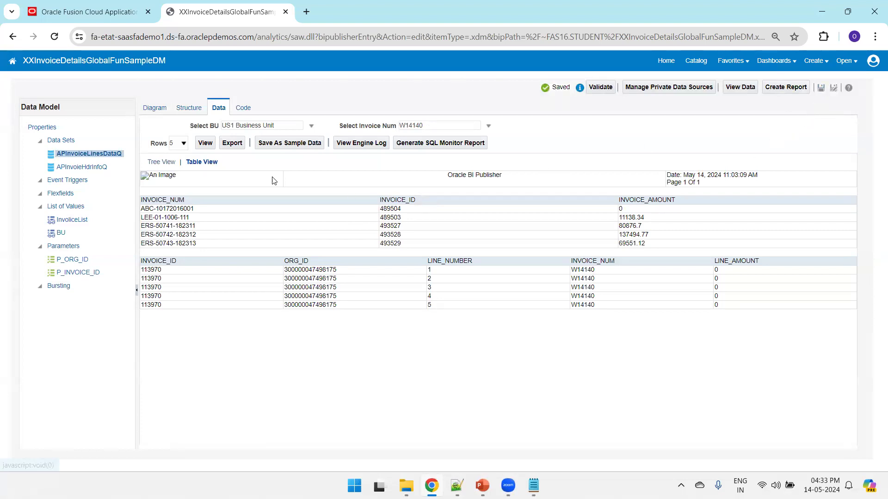
# Step: Examine the data model's structure by expanding Data Structure and collapsing the APInvoieHdrInfoQ group
pyautogui.click(155, 108)
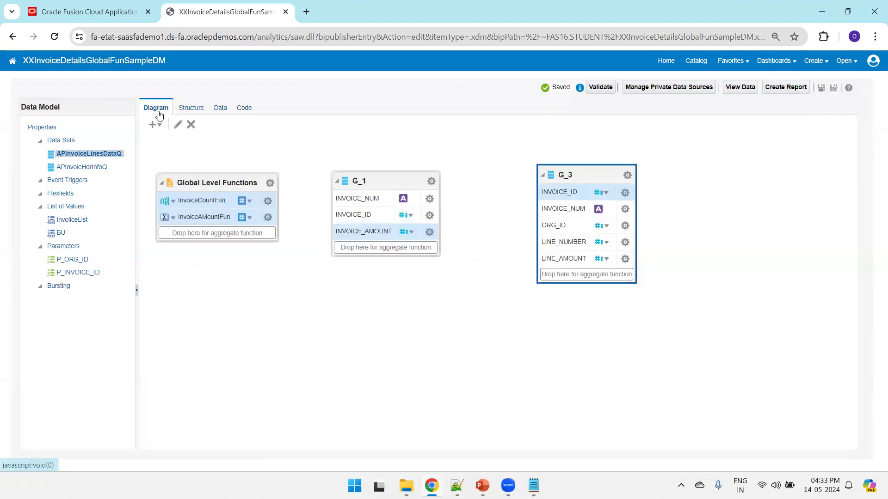
pyautogui.click(188, 107)
pyautogui.click(168, 196)
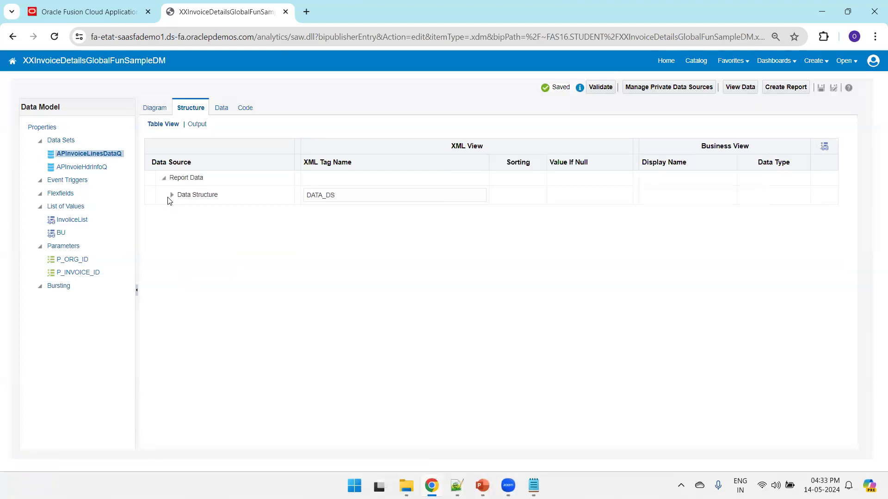
pyautogui.click(168, 196)
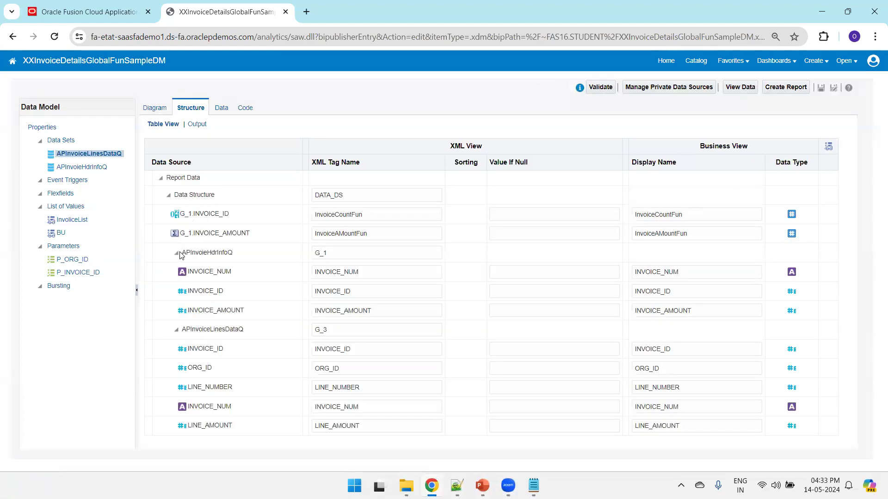
pyautogui.click(177, 253)
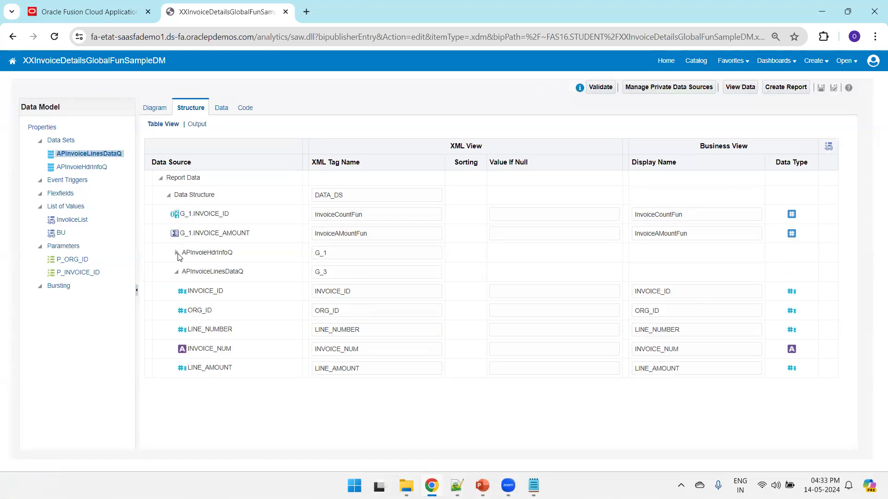
# Step: Save the data model and view its output for invoice LEE-01-1006-111 as a table
pyautogui.click(221, 108)
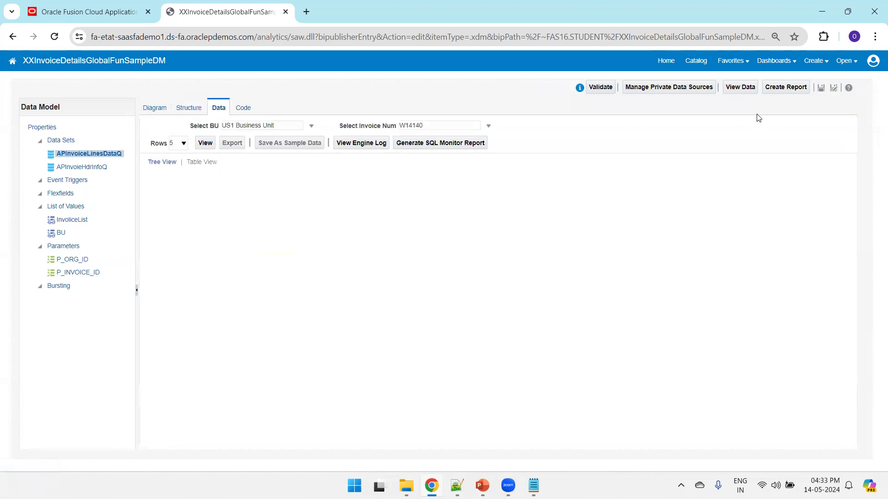
pyautogui.click(821, 88)
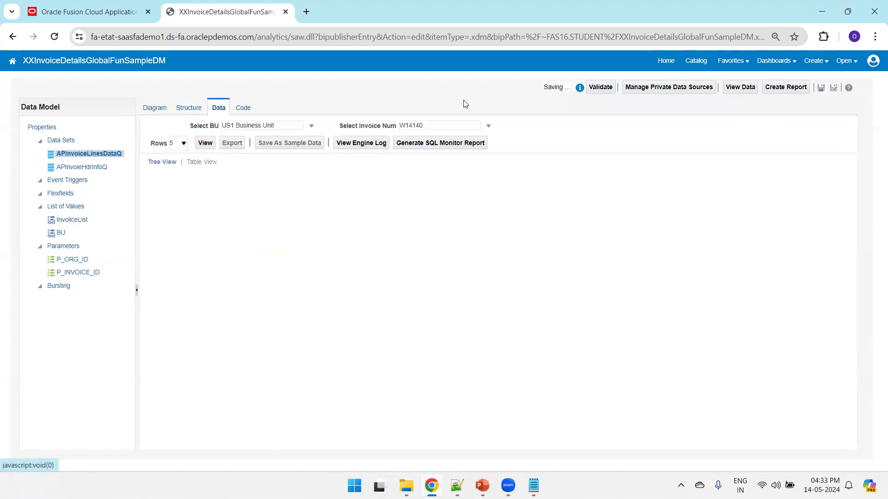
pyautogui.click(432, 126)
pyautogui.click(425, 142)
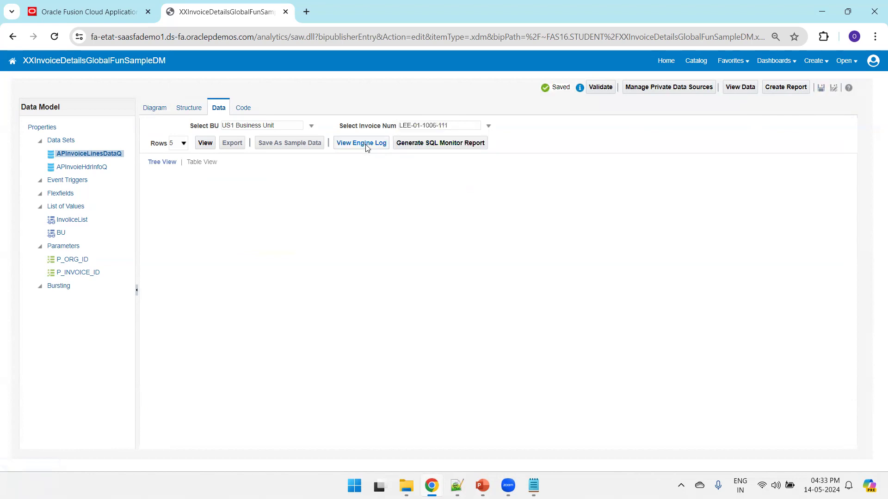
pyautogui.click(205, 144)
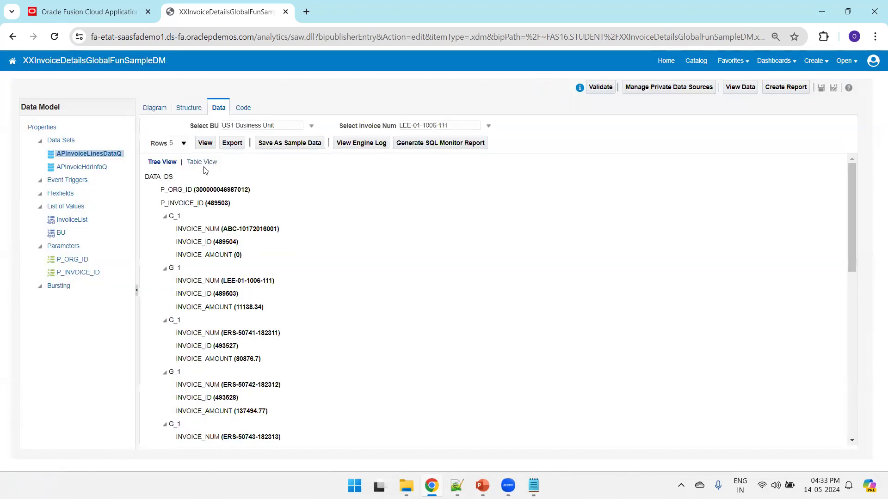
pyautogui.click(199, 161)
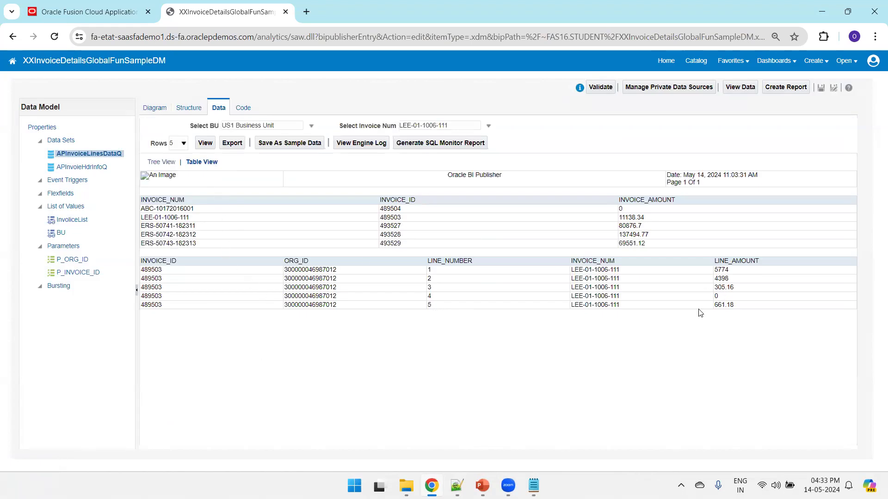
# Step: Regenerate the output for invoice LEE-01-1006-111, export it as XML, and open the downloaded file in Notepad++
pyautogui.click(162, 110)
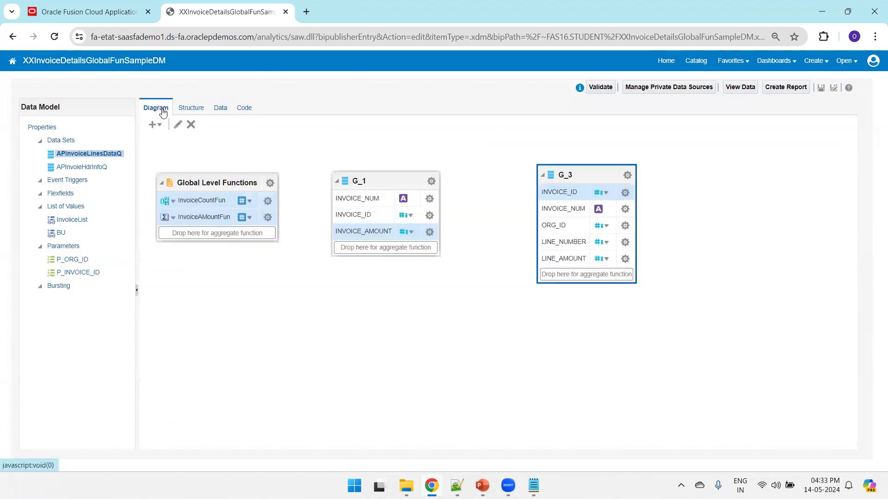
pyautogui.click(220, 111)
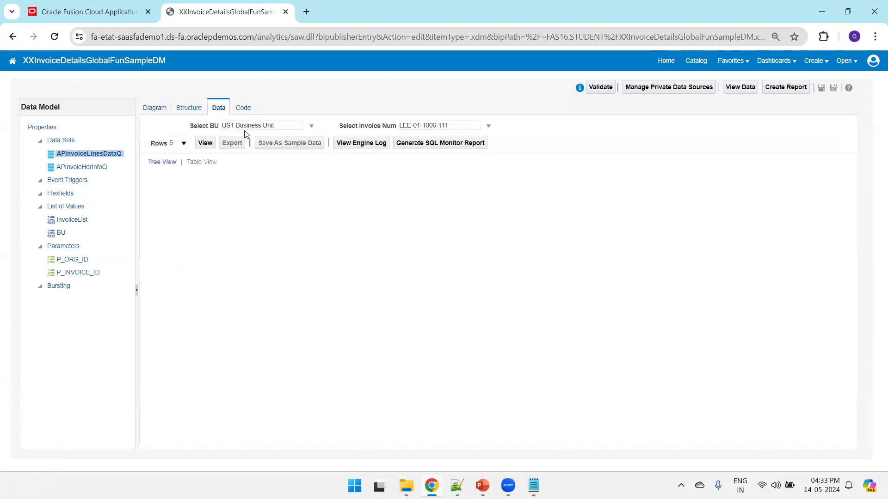
pyautogui.click(205, 143)
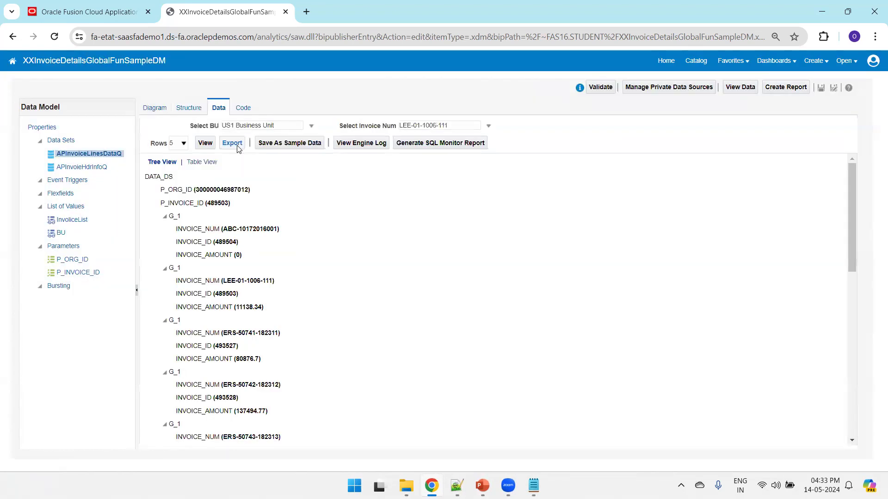
pyautogui.click(232, 143)
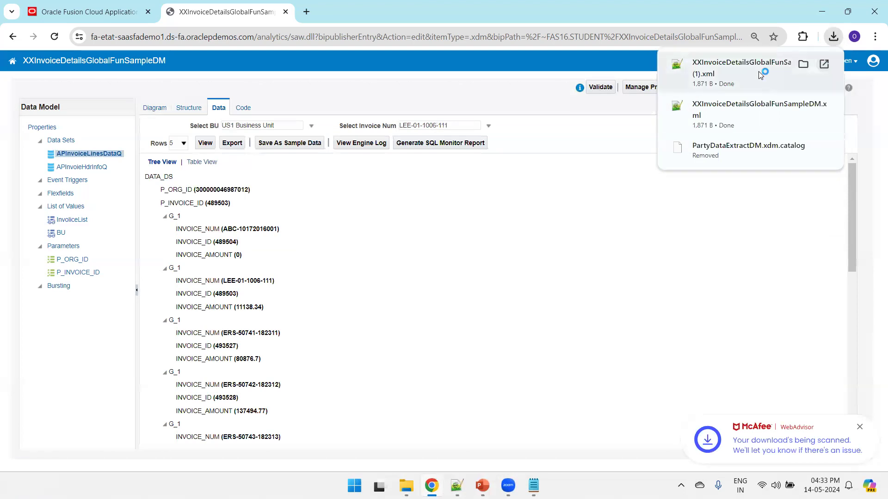
pyautogui.click(758, 70)
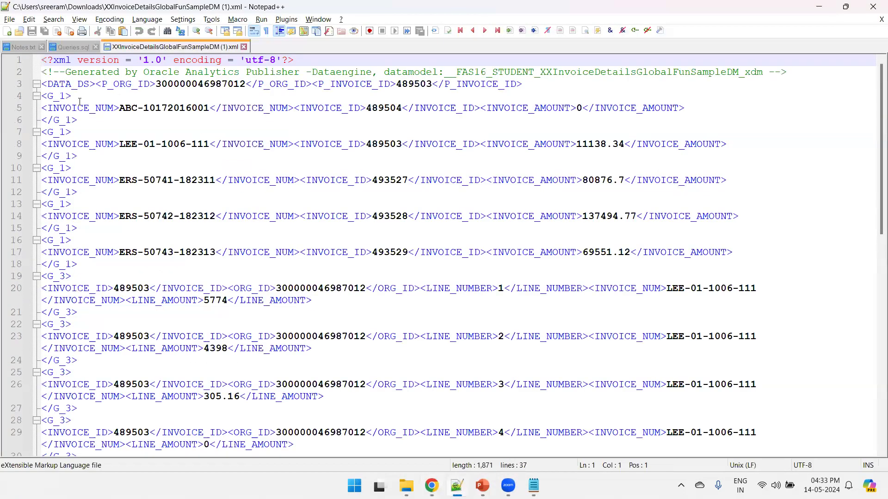
# Step: Collapse the first two G_1 groups in the XML and locate the INVOICECOUNTFUN and INVOICEAMOUNTFUN elements at its end
pyautogui.click(36, 96)
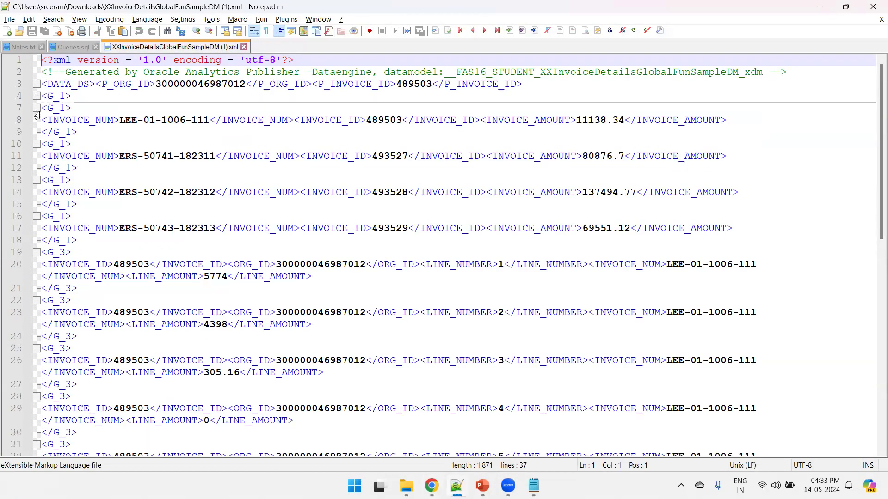
pyautogui.click(36, 108)
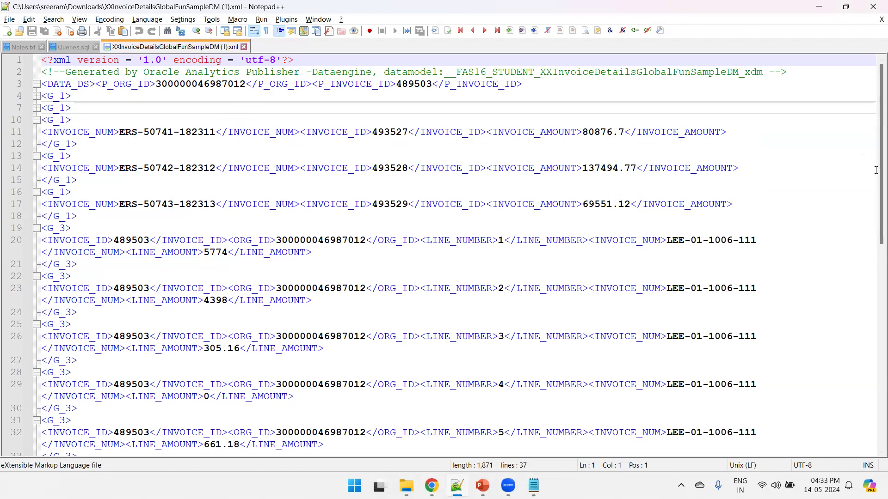
pyautogui.moveTo(875, 170); pyautogui.dragTo(876, 320)
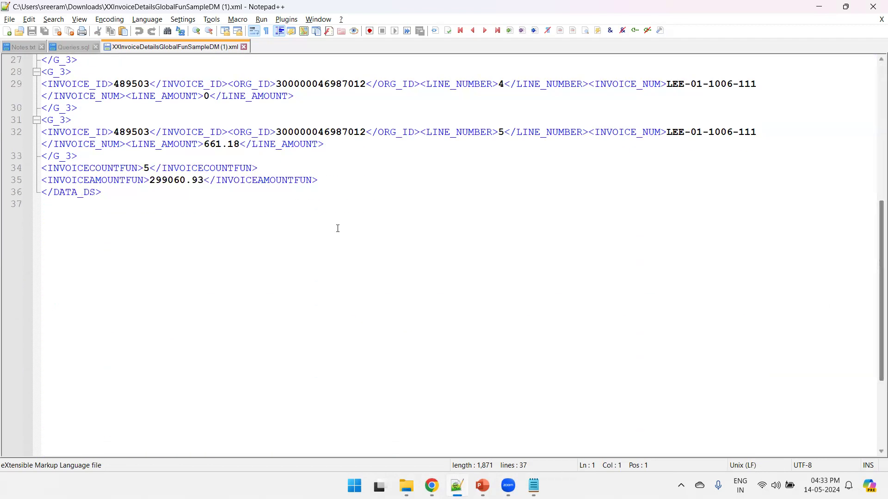
pyautogui.doubleClick(118, 172)
pyautogui.doubleClick(100, 180)
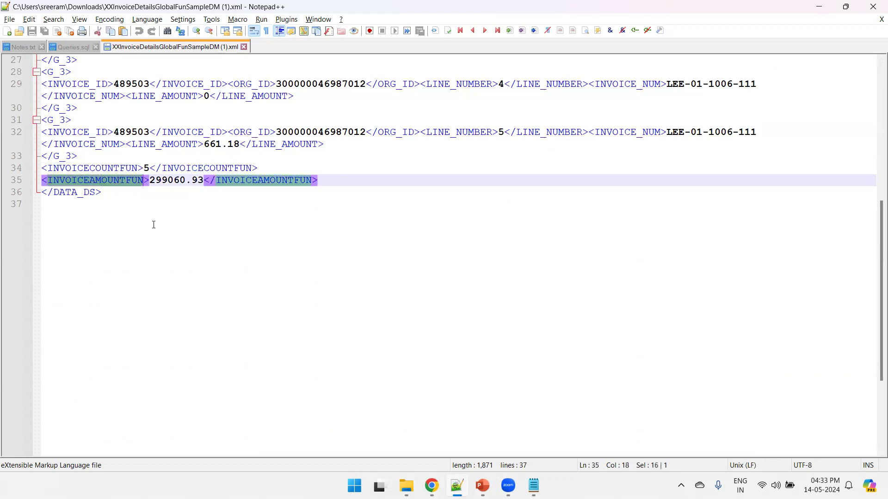
# Step: Switch back to the browser, show the output in table view, and save the data model
pyautogui.hotkey('alt', 'Tab')
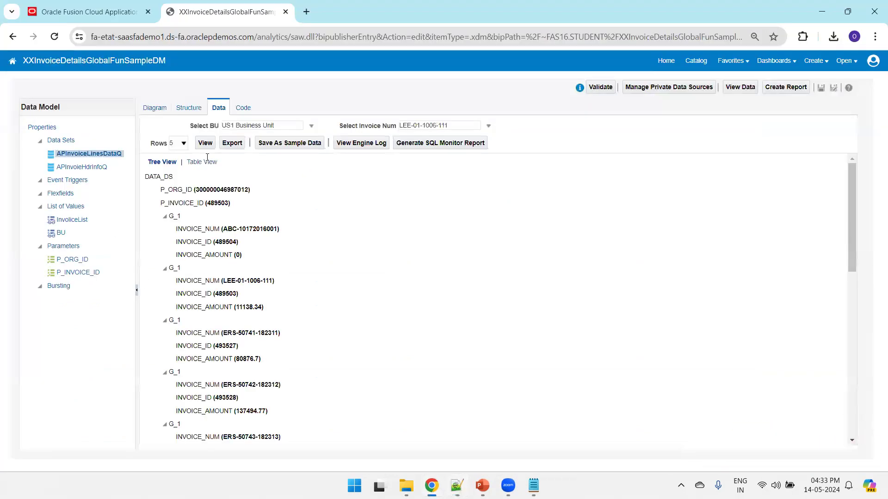
pyautogui.click(202, 162)
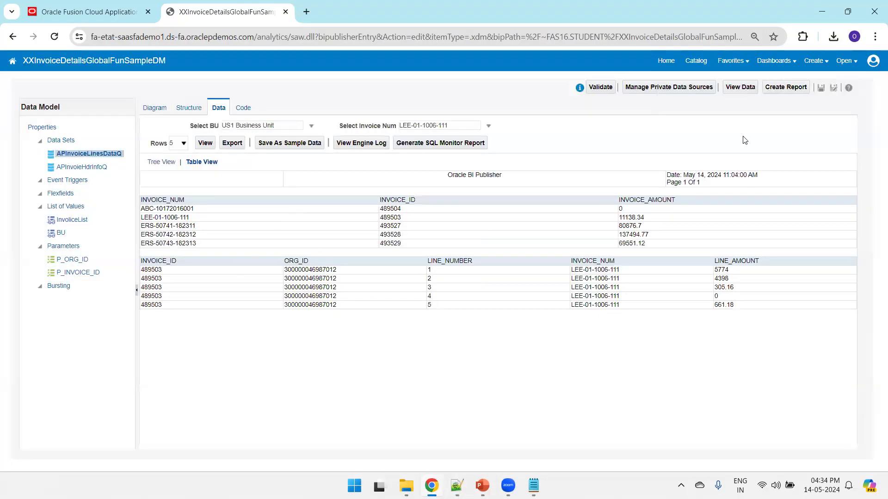
pyautogui.click(822, 88)
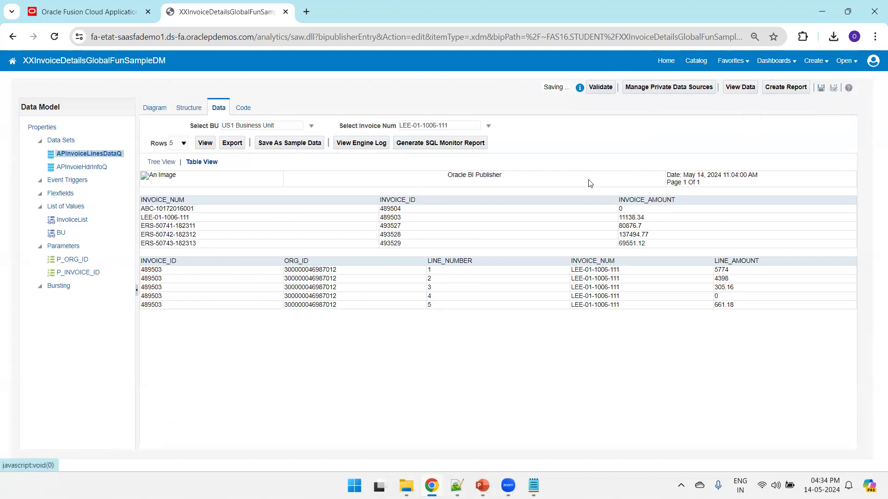
# Step: Recheck the INVOICECOUNTFUN and INVOICEAMOUNTFUN elements in the Notepad++ XML file, and return to the browser
pyautogui.hotkey('alt', 'Tab')
pyautogui.click(239, 238)
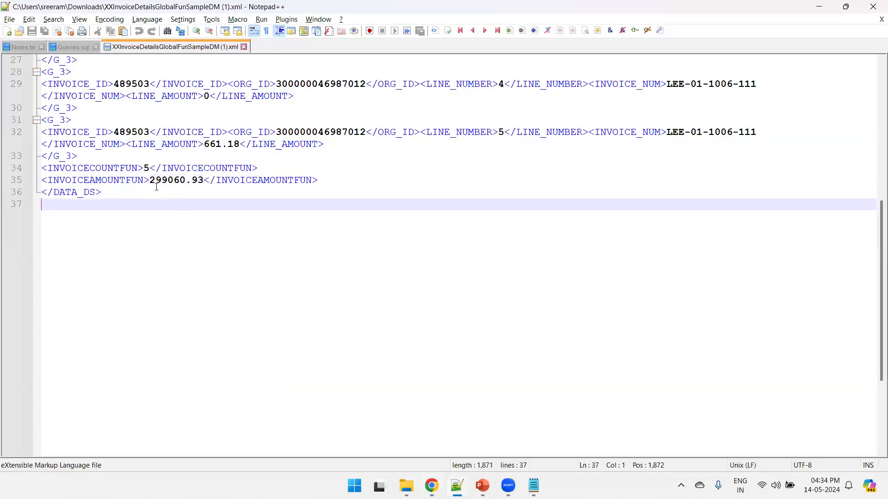
pyautogui.doubleClick(120, 170)
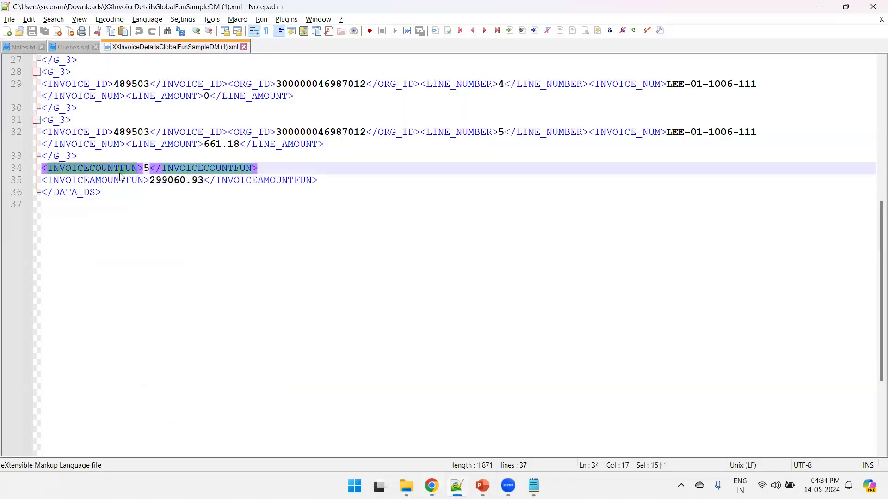
pyautogui.doubleClick(95, 181)
pyautogui.hotkey('alt', 'Tab')
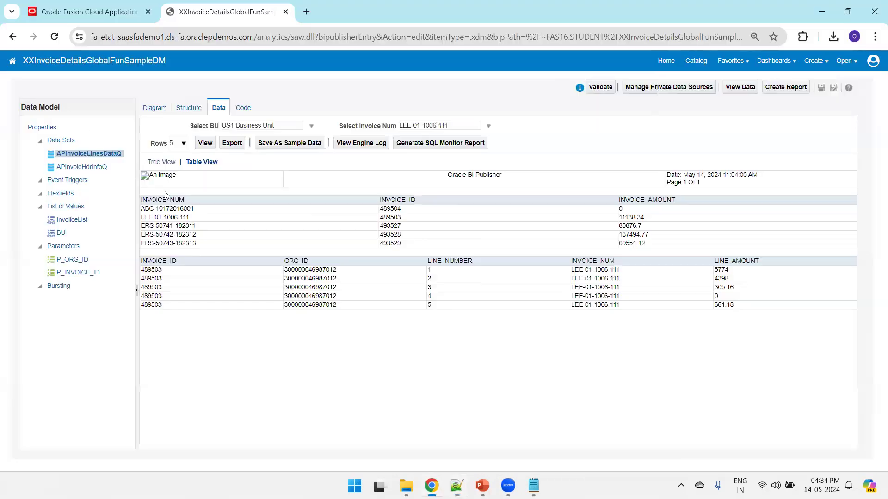
# Step: Move the G_3 box closer to G_1 in the diagram and group G_3 by INVOICE_ID
pyautogui.click(155, 109)
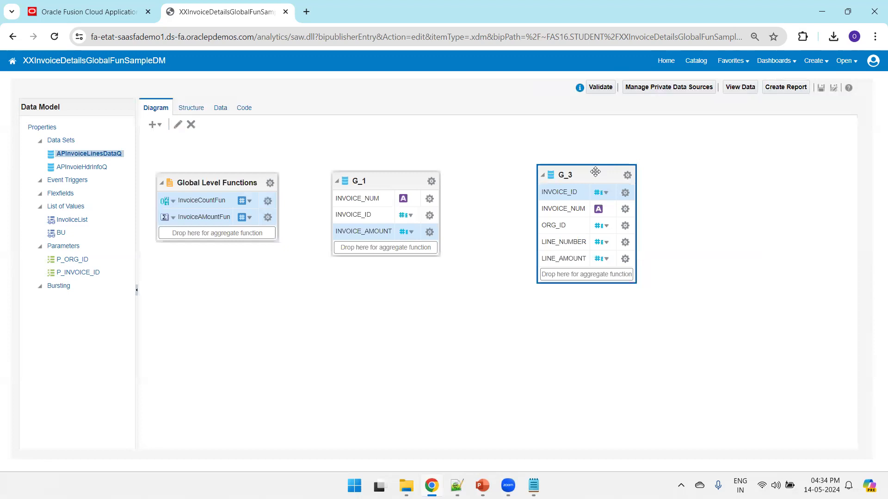
pyautogui.moveTo(595, 171); pyautogui.dragTo(550, 163)
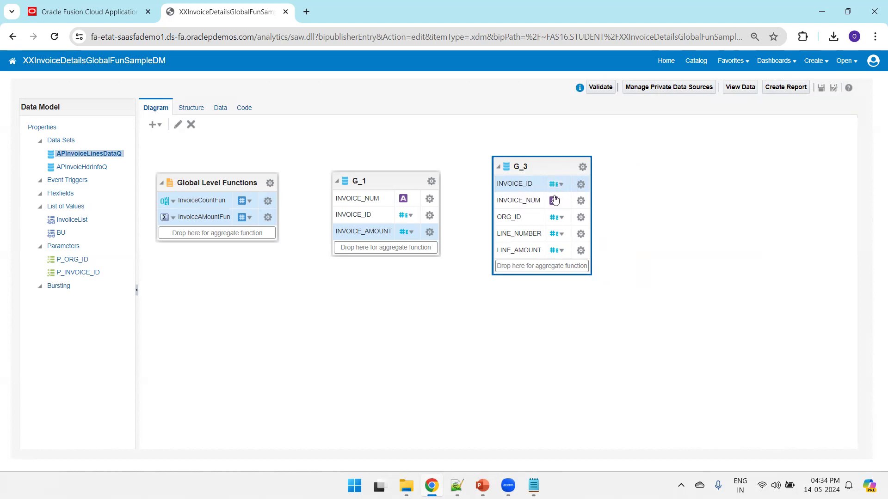
pyautogui.click(580, 185)
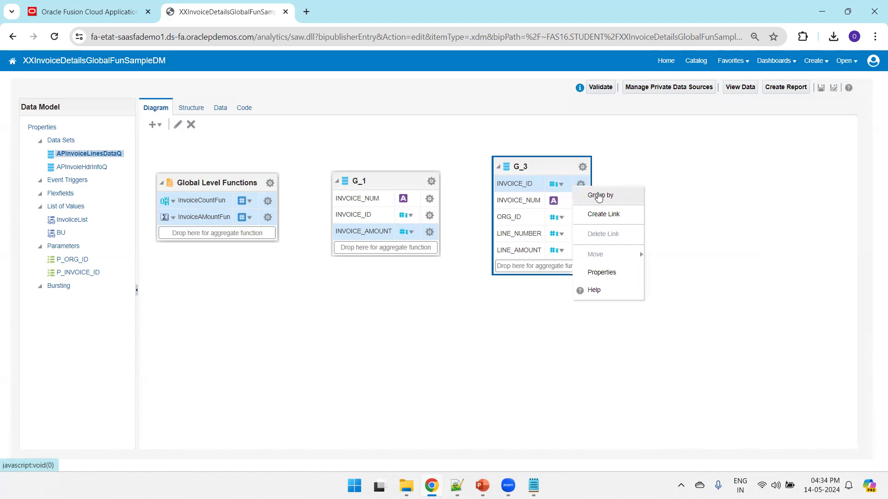
pyautogui.click(599, 196)
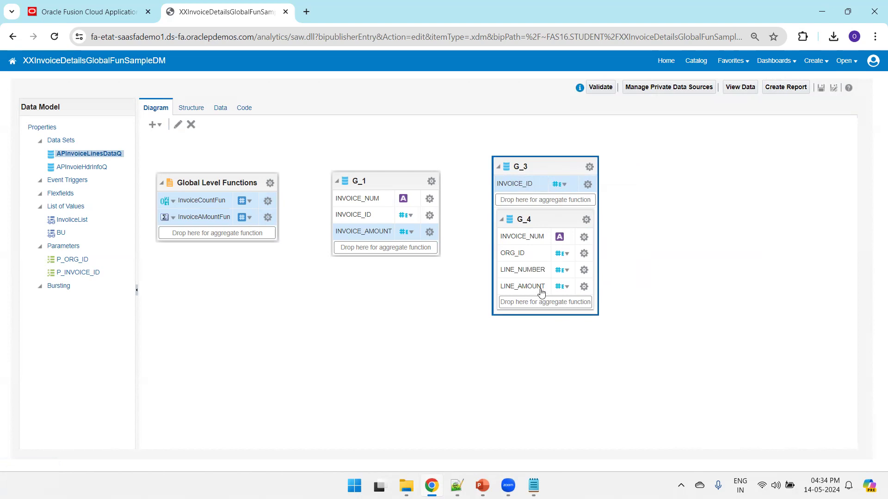
# Step: Add LINE_NUMBER from G_4 as an aggregate function of G_3, using the Count function
pyautogui.moveTo(520, 275); pyautogui.dragTo(539, 209)
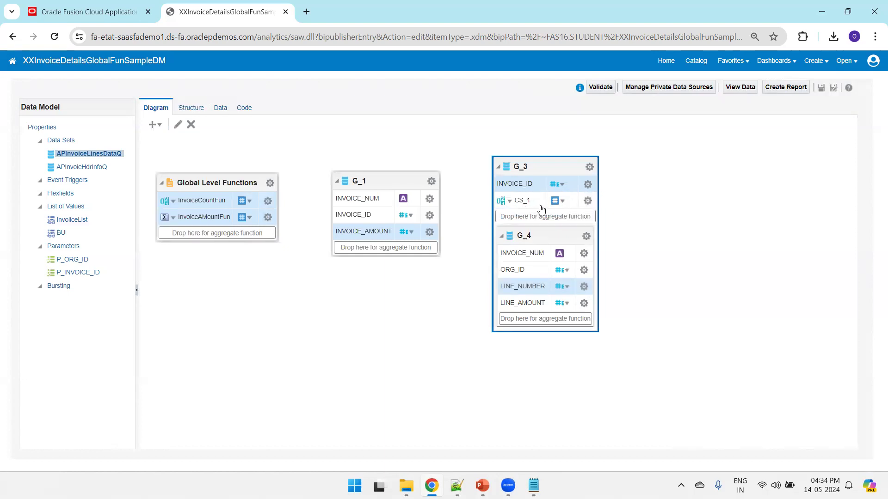
pyautogui.click(587, 200)
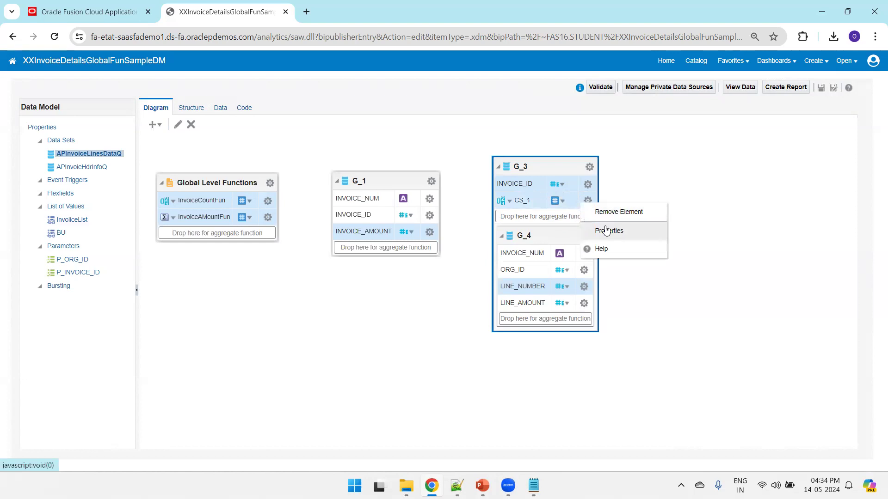
pyautogui.click(605, 230)
pyautogui.click(432, 268)
pyautogui.click(422, 262)
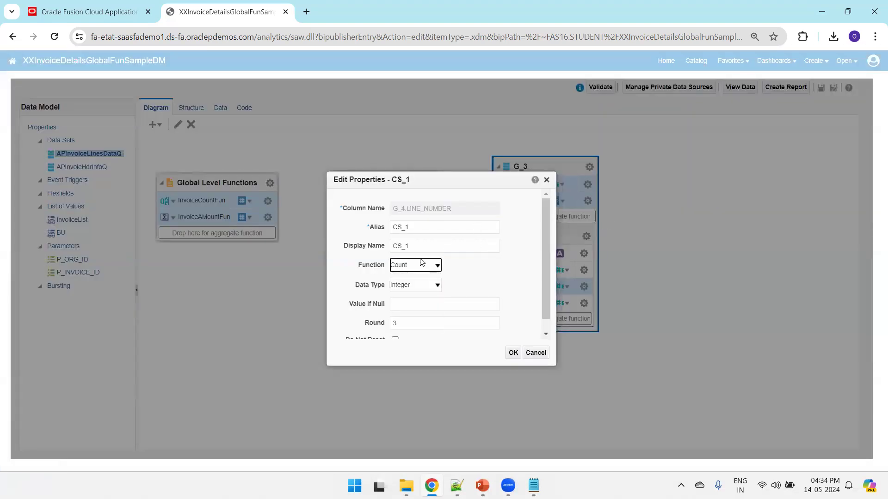
# Step: Set the line count function's alias and display name to InvoiceLineCountFun, and save the data model
pyautogui.moveTo(428, 222); pyautogui.dragTo(306, 230)
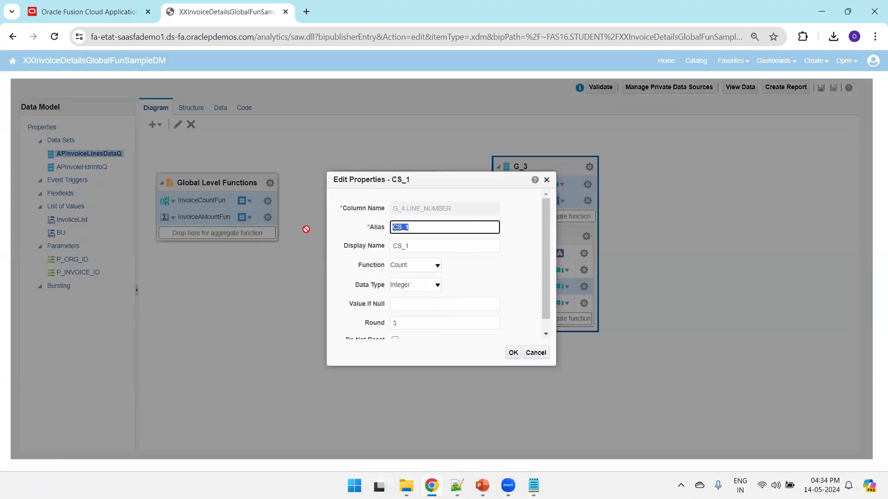
pyautogui.write('LineCountFun')
pyautogui.hotkey('ctrl', 'a')
pyautogui.hotkey('ctrl', 'c')
pyautogui.press('Tab')
pyautogui.hotkey('ctrl', 'v')
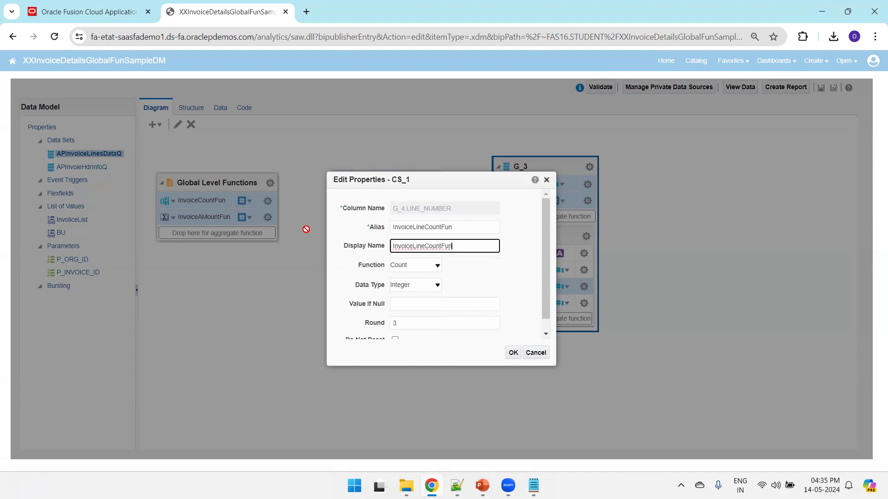
pyautogui.click(512, 353)
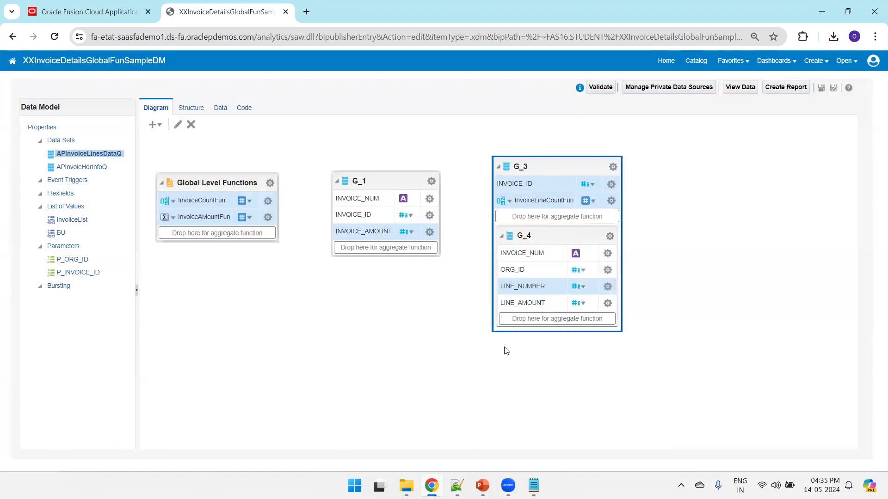
pyautogui.click(821, 88)
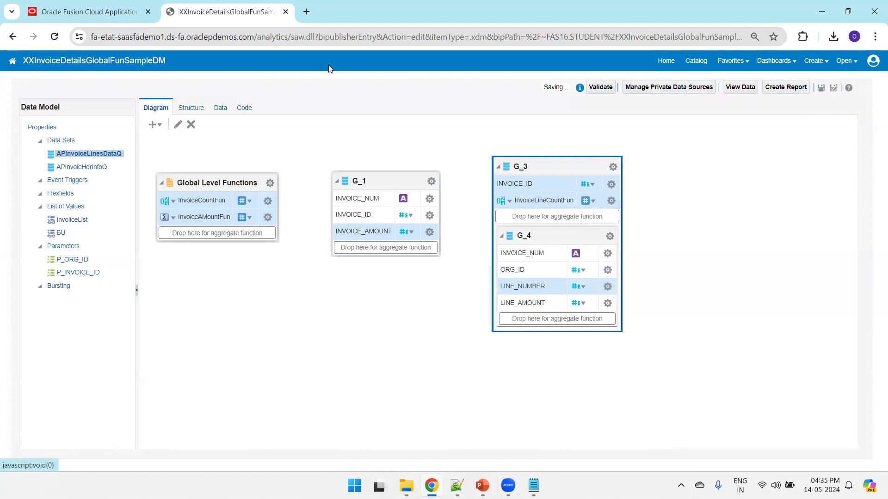
# Step: Run the data model's data output, show it in Table View, and rerun it with the row limit set to 10
pyautogui.click(219, 108)
pyautogui.click(208, 143)
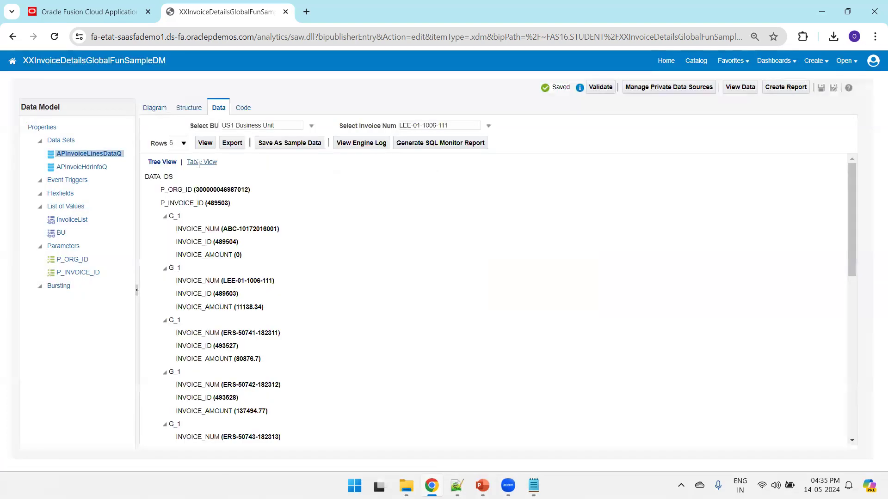
pyautogui.click(199, 162)
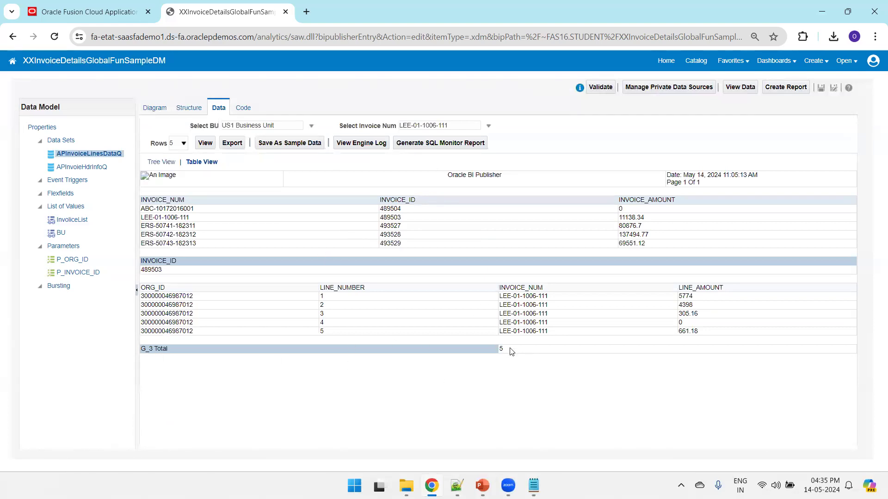
pyautogui.click(183, 143)
pyautogui.click(178, 162)
pyautogui.click(205, 144)
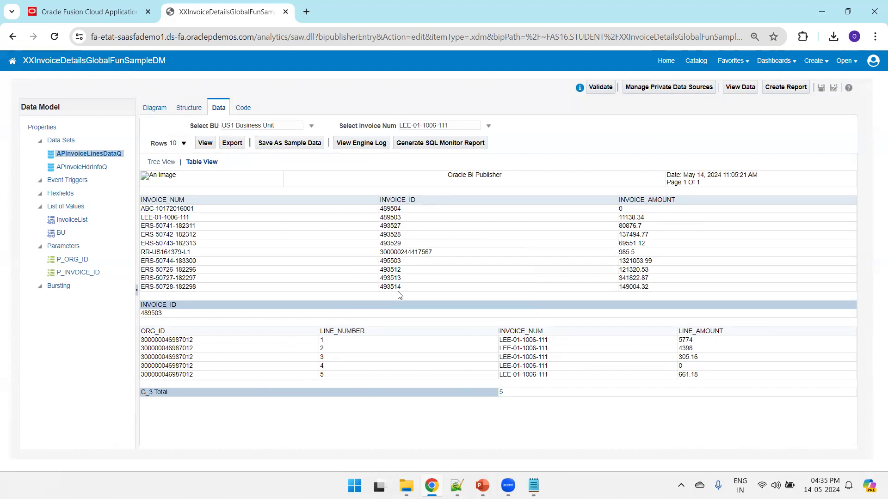
# Step: Set the invoice number parameter to RR-US164379-L1 and rerun the data output
pyautogui.click(426, 125)
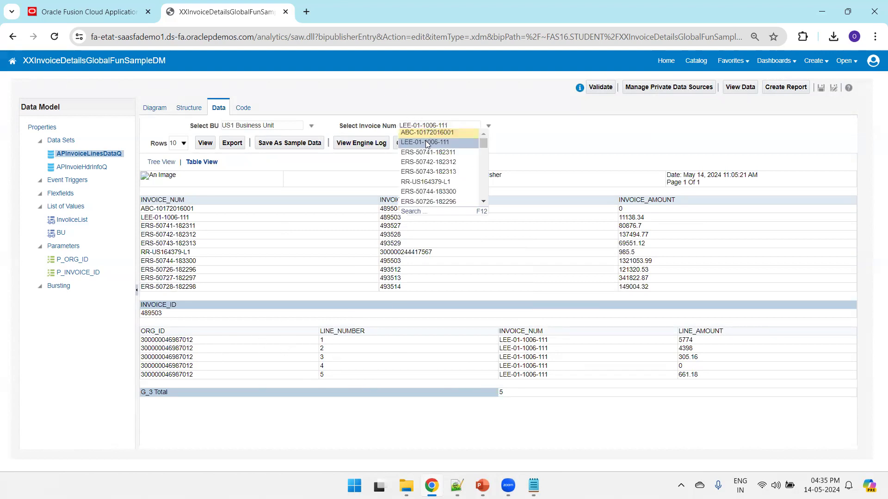
pyautogui.click(433, 182)
pyautogui.click(205, 143)
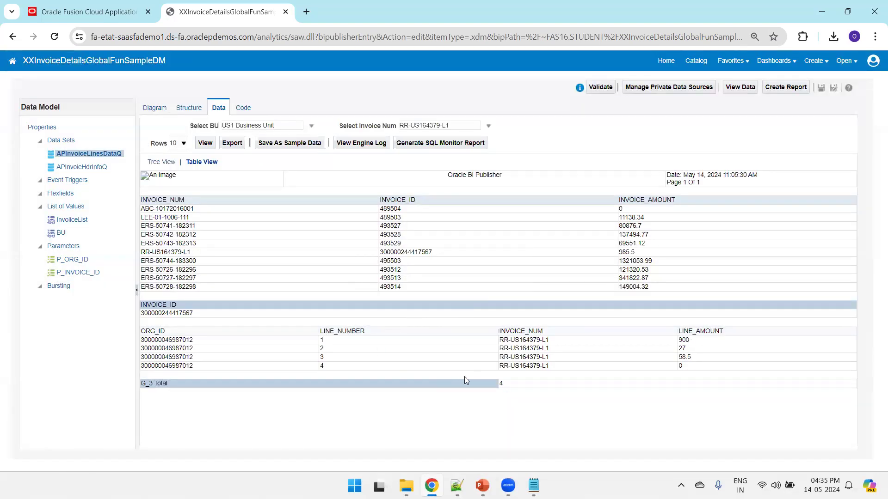
# Step: Export the output as XML and copy XXInvoiceDetailsGlobalFunSampleDM (2).xml from Downloads into the OracleFusion BIP folder
pyautogui.click(820, 88)
pyautogui.click(833, 37)
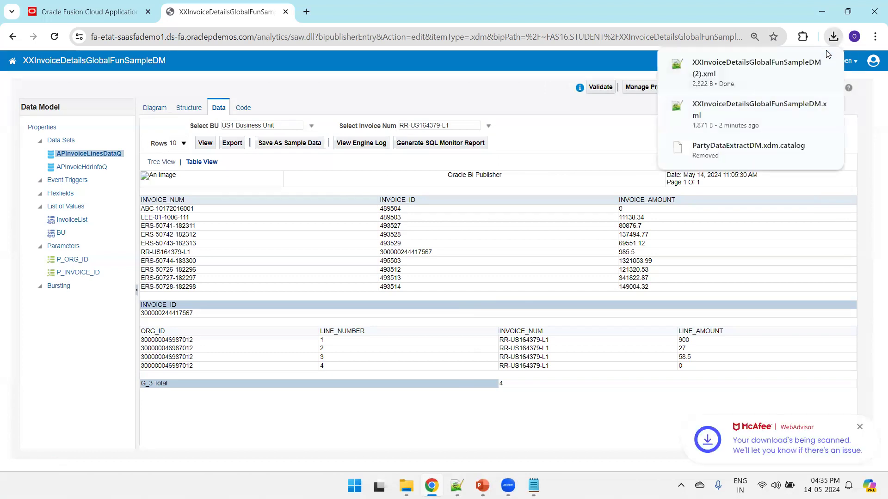
pyautogui.click(805, 64)
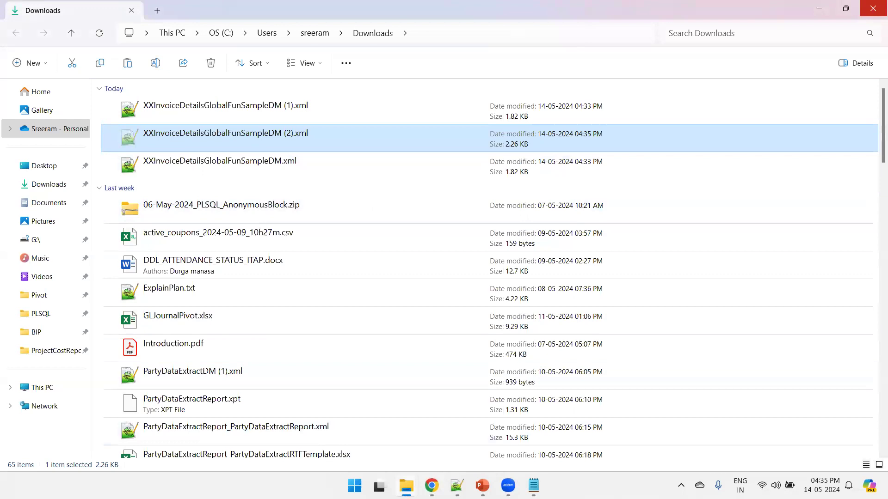
pyautogui.moveTo(406, 486)
pyautogui.click(453, 423)
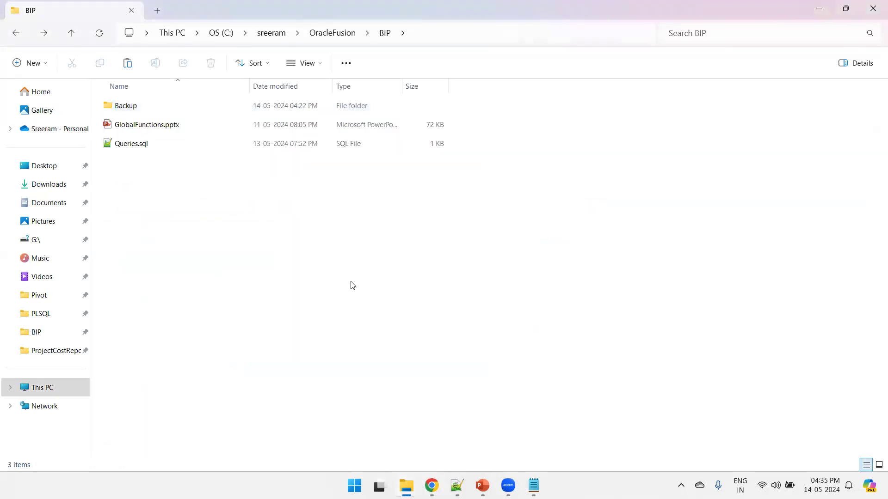
pyautogui.hotkey('ctrl', 'v')
# Step: Launch Word through the winword command and create a blank document
pyautogui.press('super+r')
pyautogui.write('notepad')
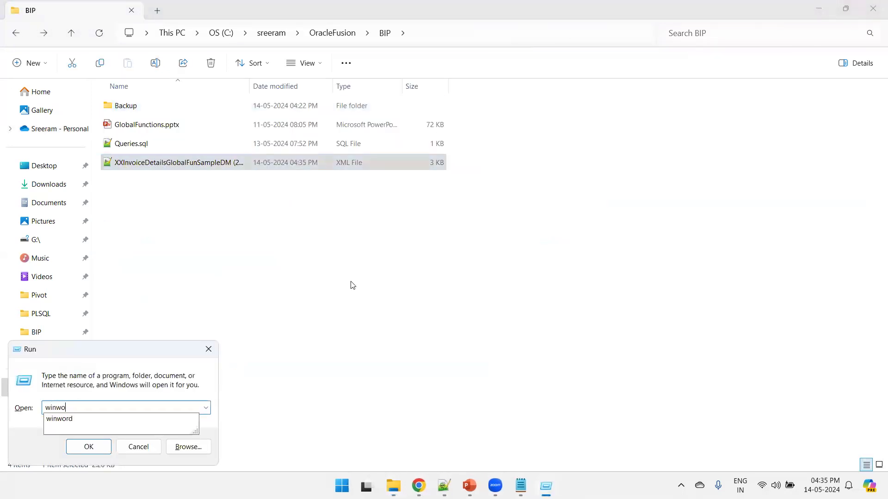
pyautogui.press('Return')
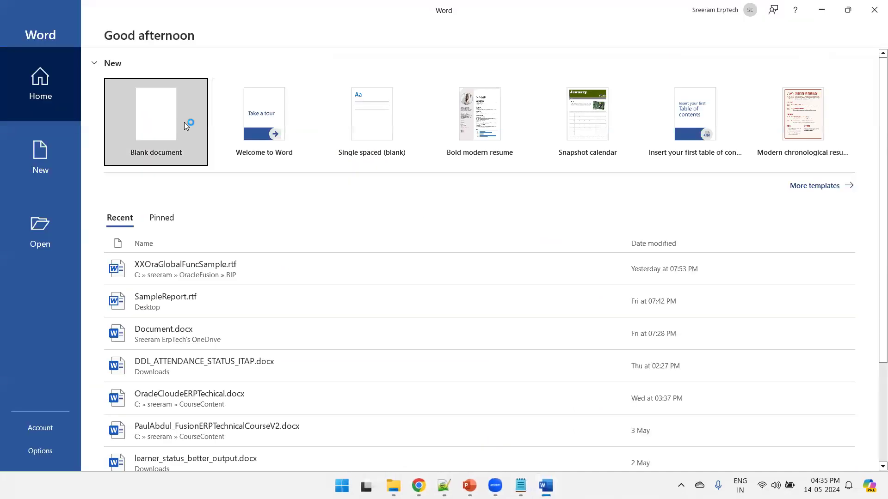
pyautogui.press('Escape')
# Step: Save the blank document in the OracleFusion BIP folder as XXInvoiceGlobaFunTMPL in Rich Text Format
pyautogui.hotkey('ctrl', 's')
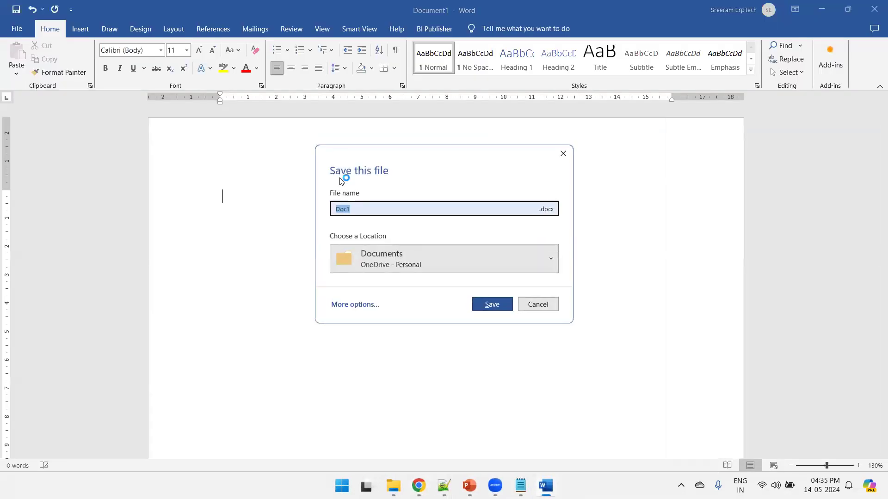
pyautogui.hotkey('alt', 'Tab')
pyautogui.hotkey('alt', 'Tab')
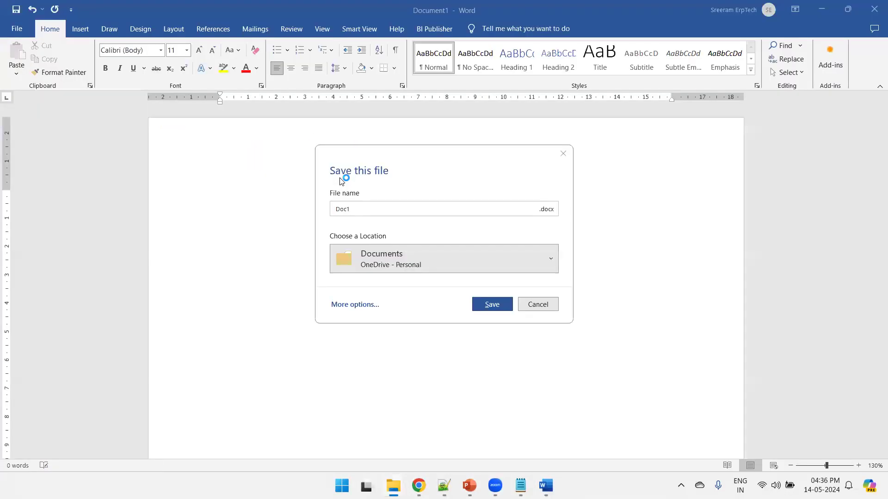
pyautogui.click(357, 304)
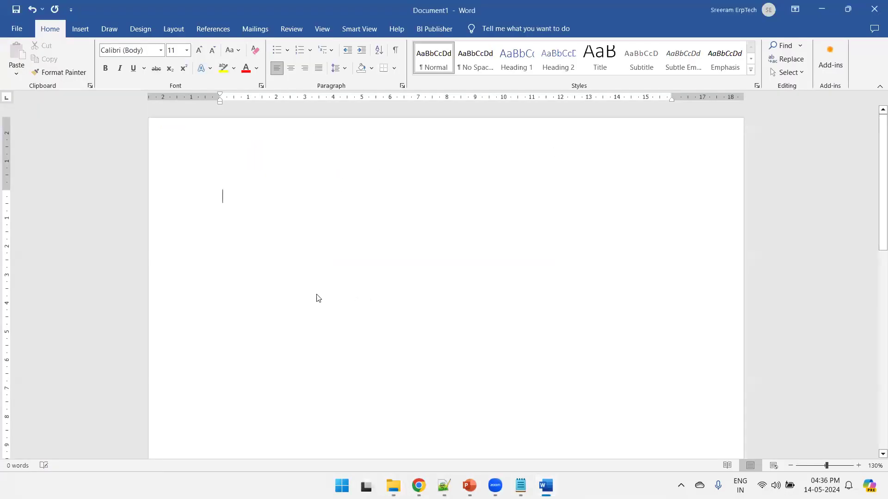
pyautogui.click(165, 217)
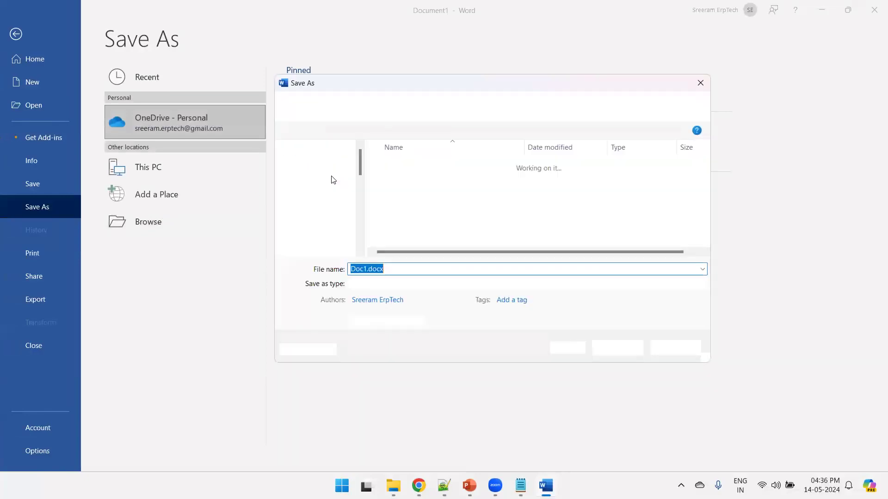
pyautogui.write('XX')
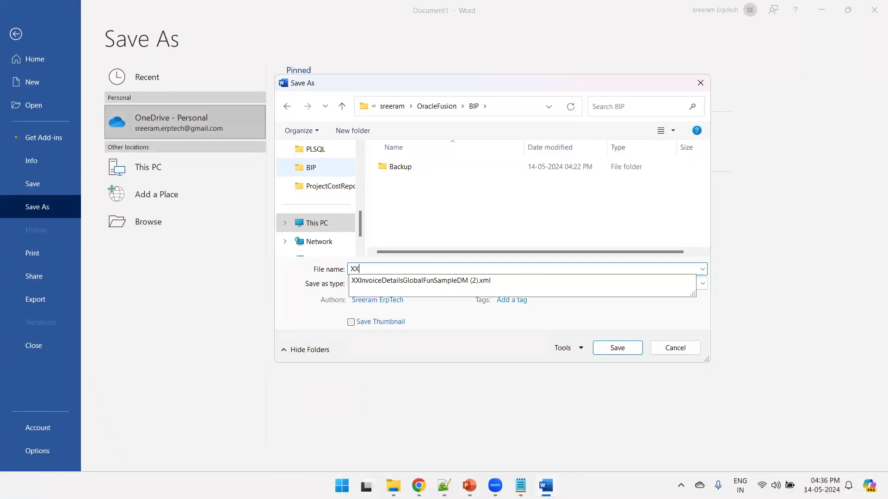
pyautogui.write('InvoiceGlobaFun')
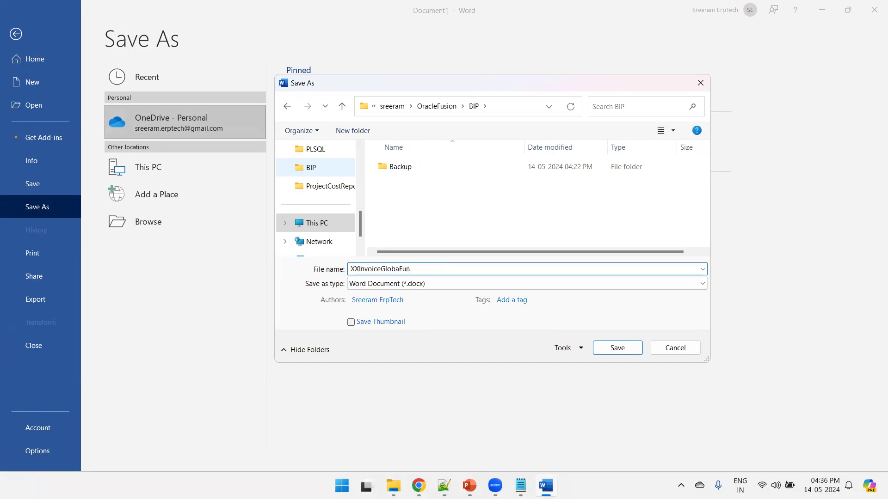
pyautogui.write('TMPL')
pyautogui.press('Tab')
pyautogui.press('r')
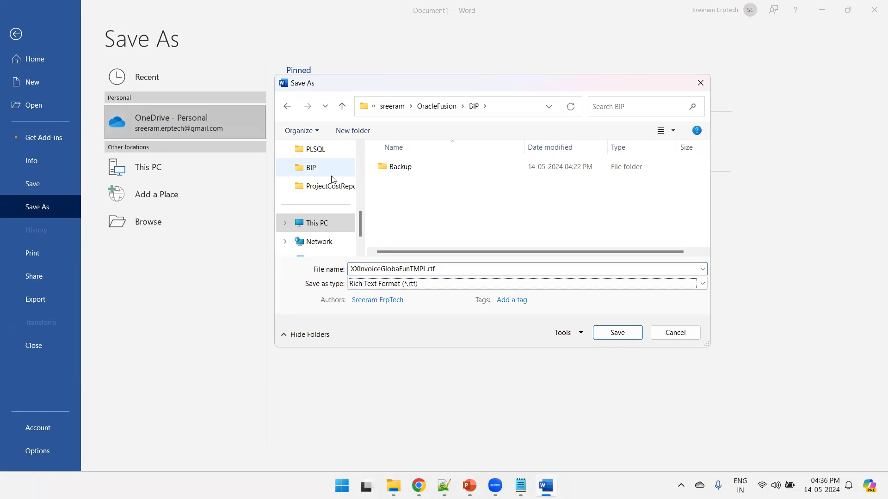
pyautogui.press('Return')
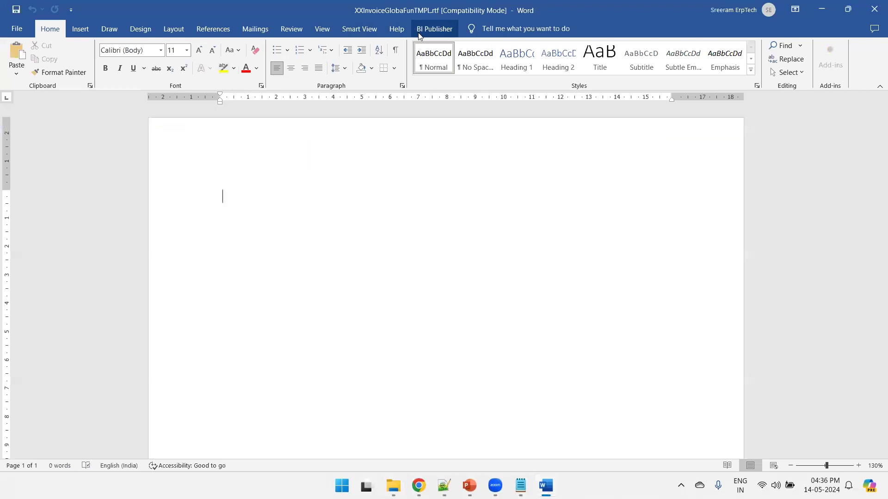
# Step: Load XXInvoiceDetailsGlobalFunSampleDM (2).xml from the BIP folder as BI Publisher sample data for the template
pyautogui.click(419, 31)
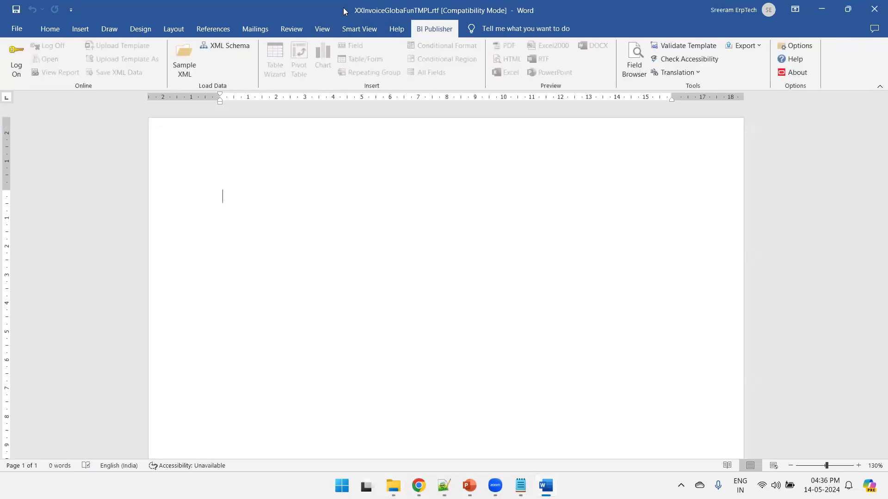
pyautogui.click(179, 71)
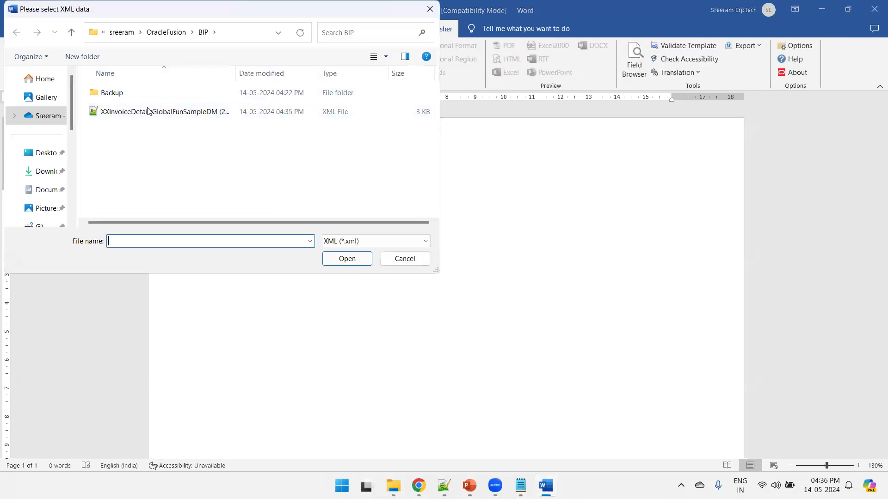
pyautogui.doubleClick(145, 113)
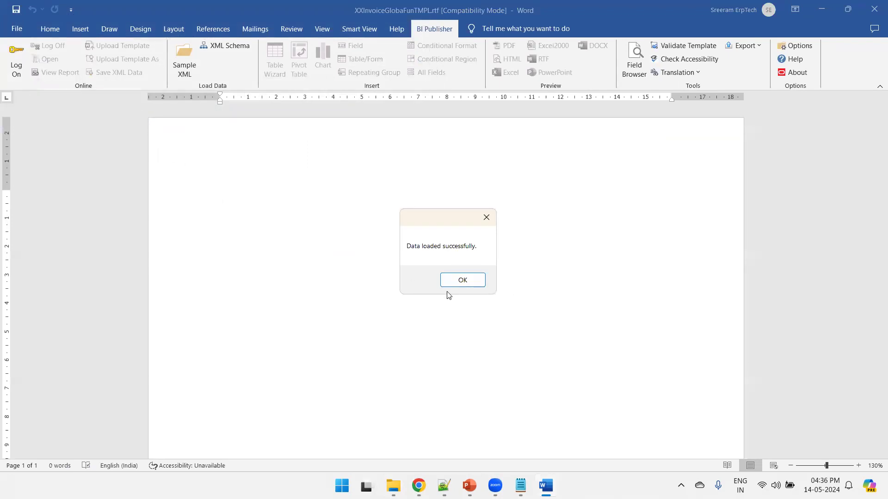
pyautogui.click(447, 281)
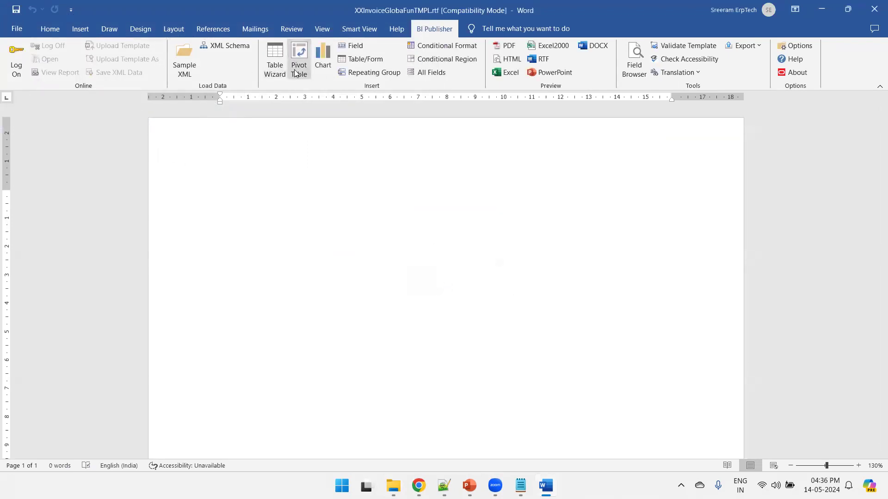
# Step: Return to the browser and examine the invoice header and line rows, and the group structure in the data model diagram
pyautogui.hotkey('alt', 'Tab')
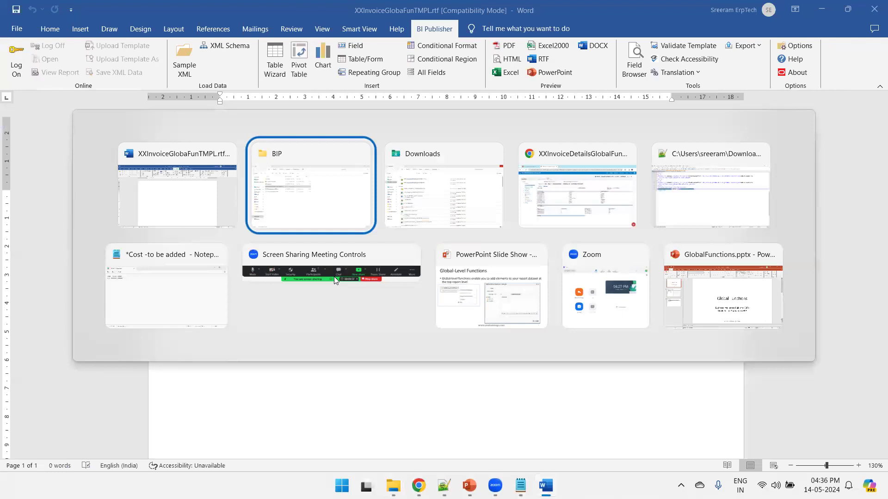
pyautogui.hotkey('alt', 'Tab')
pyautogui.hotkey('alt', 'Tab')
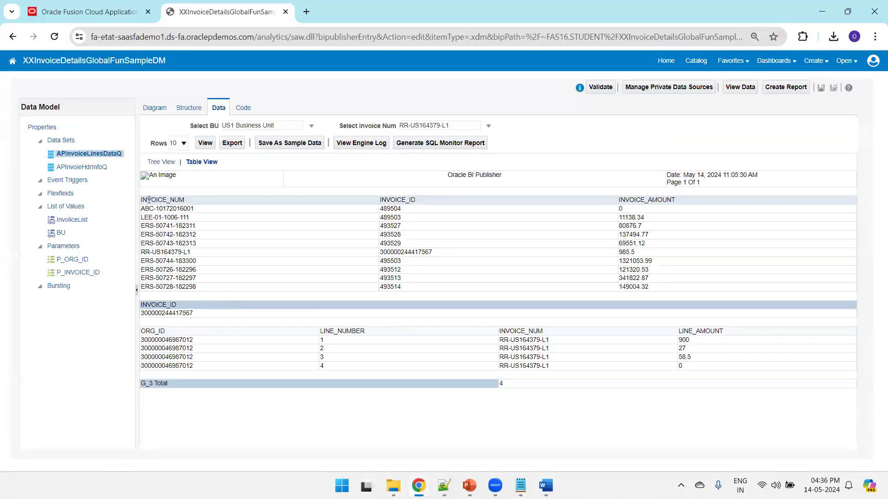
pyautogui.moveTo(147, 201); pyautogui.dragTo(410, 262)
pyautogui.click(298, 275)
pyautogui.moveTo(165, 323); pyautogui.dragTo(314, 366)
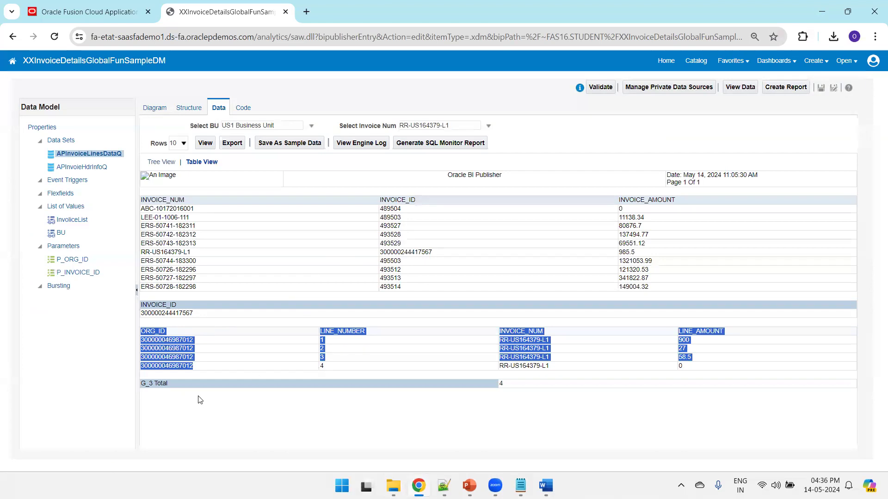
pyautogui.click(147, 111)
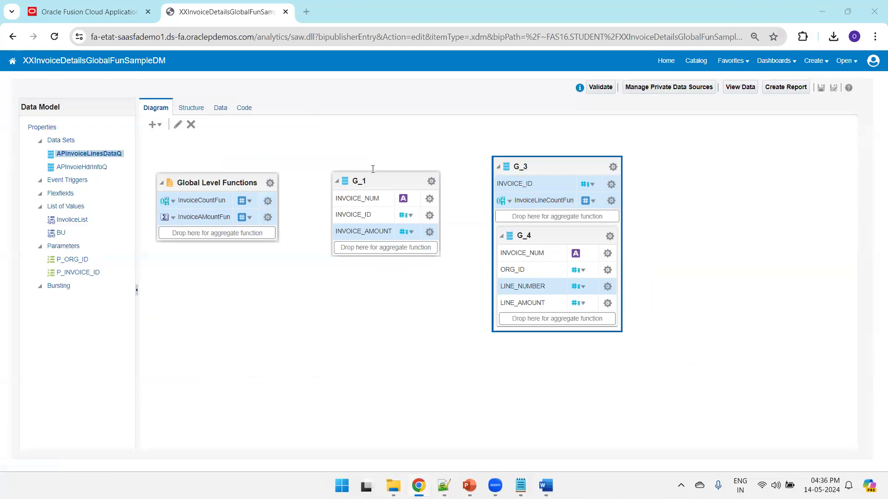
# Step: Switch to Word and insert a Table Wizard table on the /DATA_DS/G_3 data set containing all its fields, including INVOICELINECOUNTFUN
pyautogui.hotkey('alt', 'Tab')
pyautogui.click(274, 65)
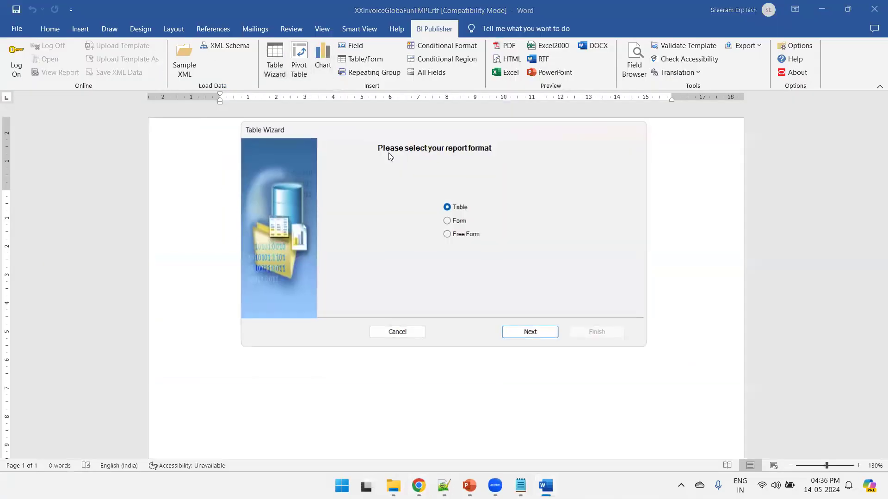
pyautogui.click(535, 338)
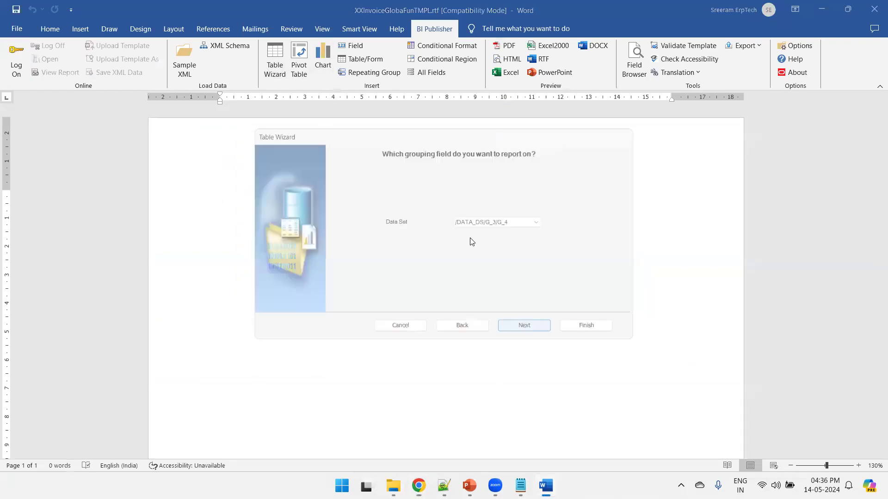
pyautogui.click(542, 221)
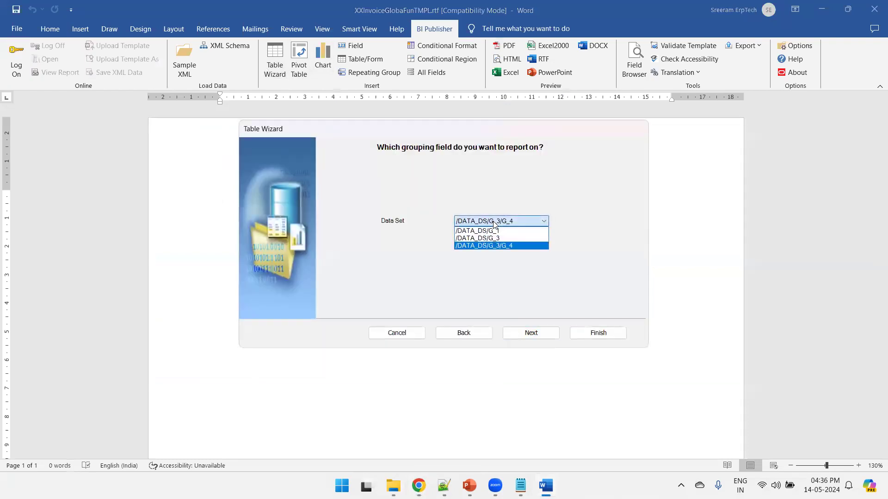
pyautogui.click(511, 238)
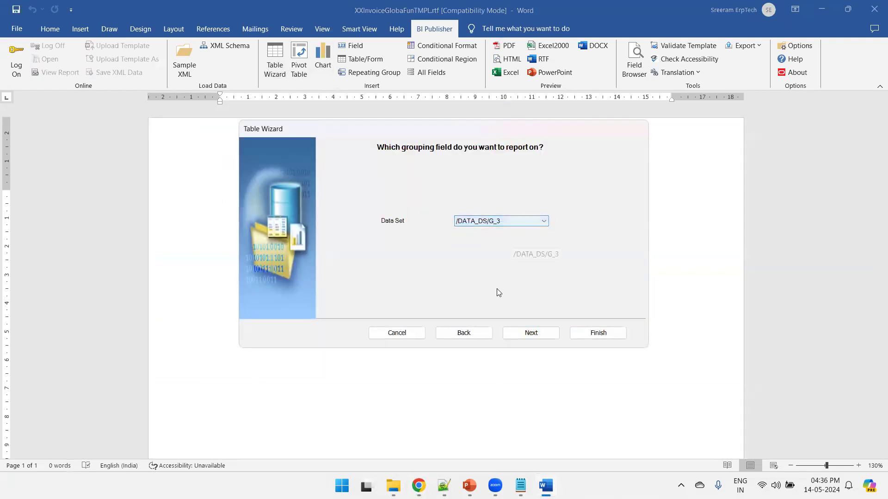
pyautogui.click(543, 334)
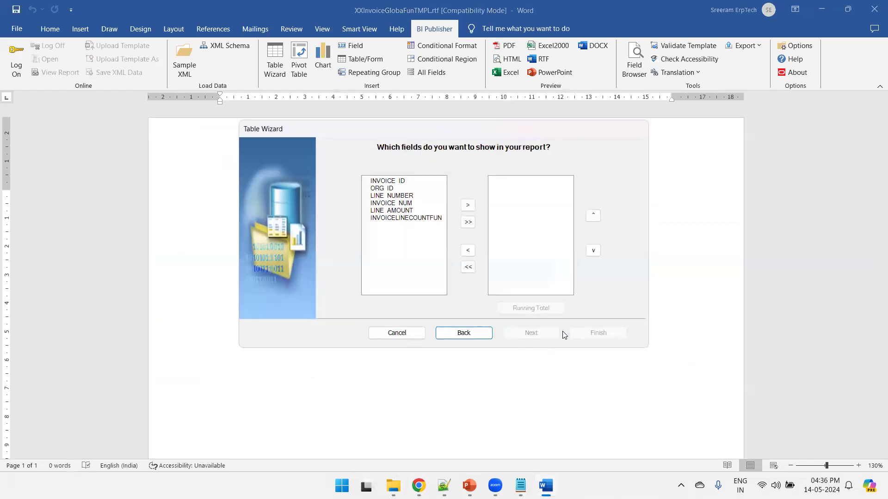
pyautogui.click(468, 222)
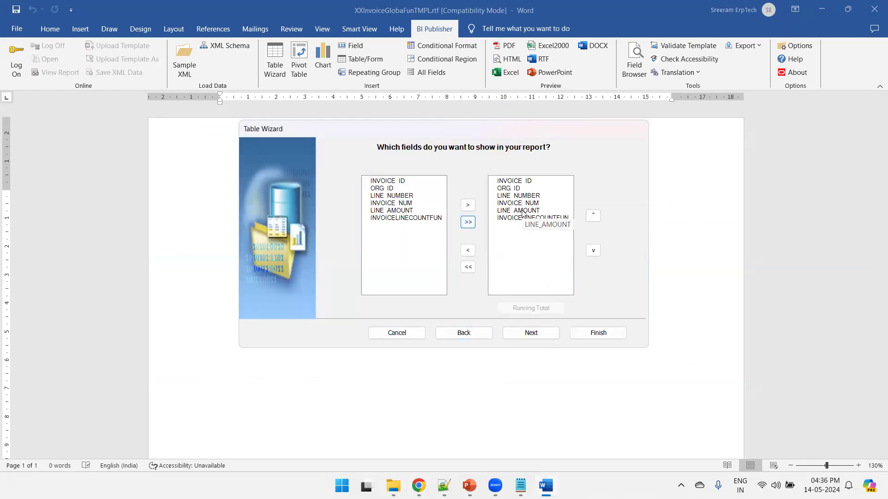
pyautogui.click(594, 334)
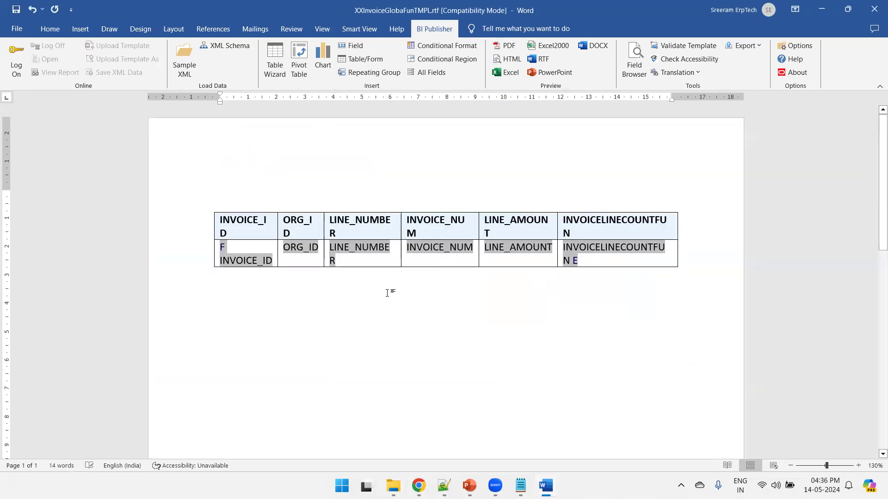
# Step: Insert a three-by-three table above the invoice lines table, labelling its first two rows "Total Invoice Count in Org" and "Total Invoice AMount"
pyautogui.click(317, 184)
pyautogui.press('Return')
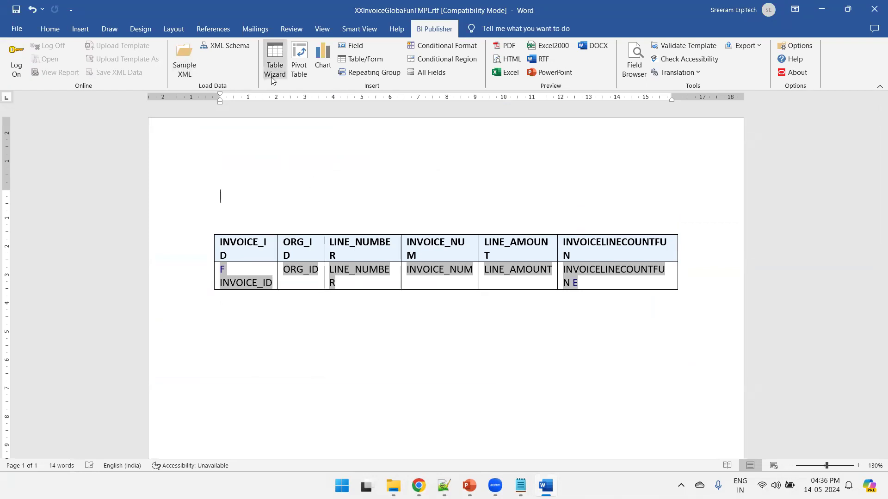
pyautogui.click(81, 29)
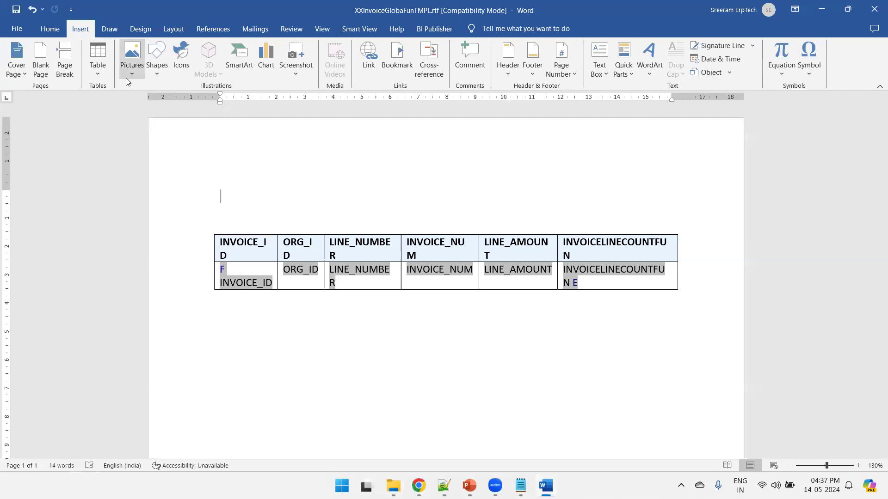
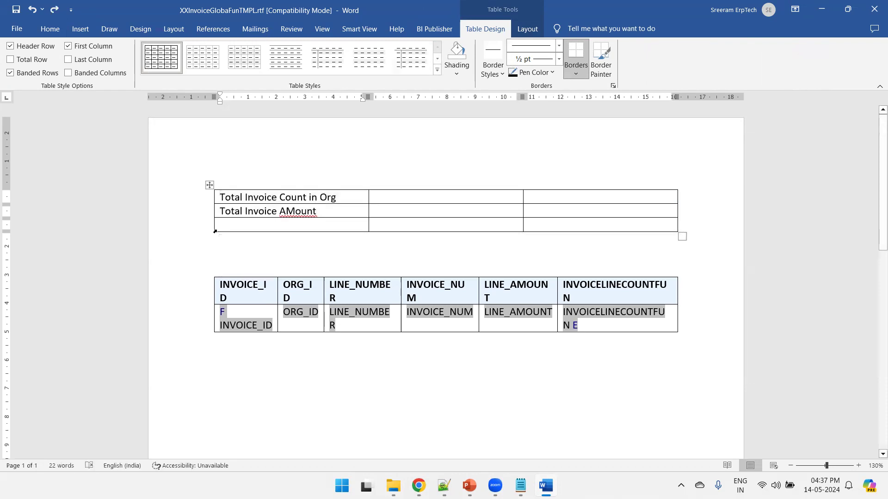
# Step: Move the invoice totals table further down the page, leaving empty lines above it
pyautogui.click(222, 179)
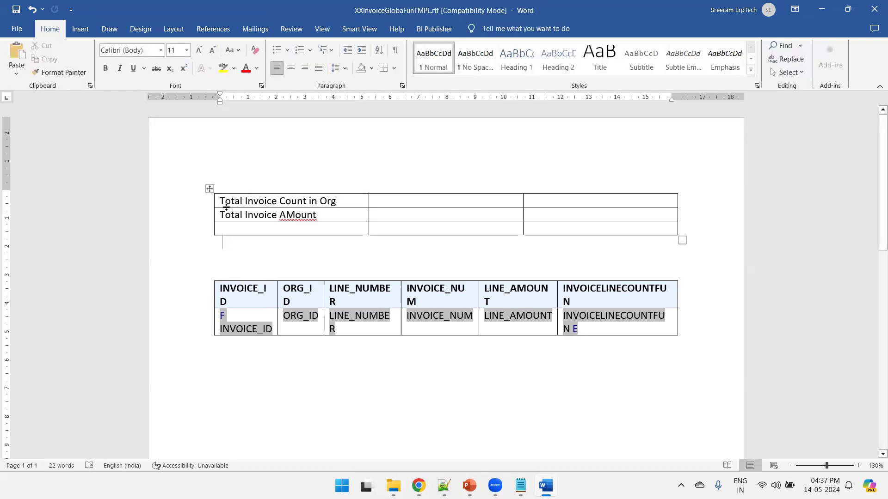
pyautogui.click(209, 188)
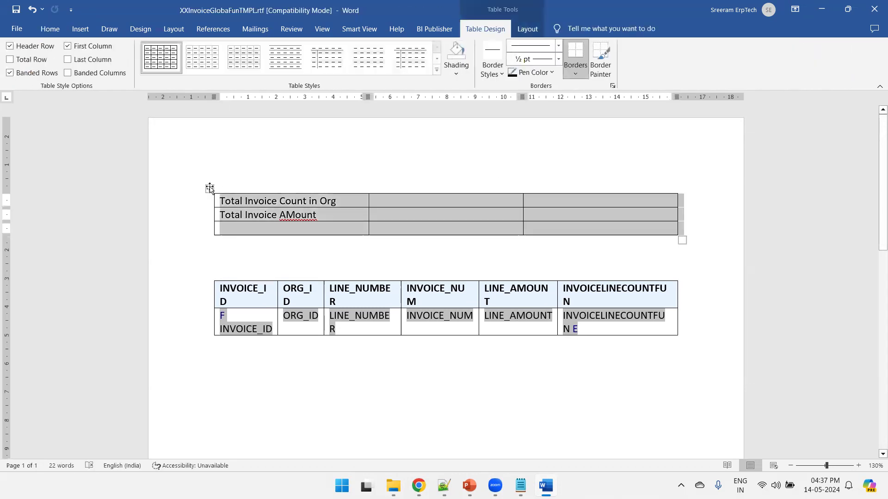
pyautogui.press('BackSpace')
pyautogui.hotkey('ctrl', 'z')
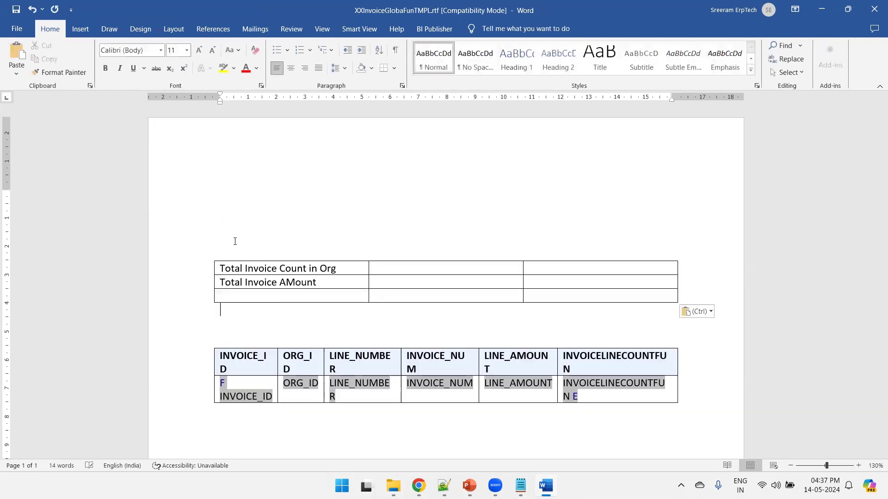
# Step: Insert a two-by-two table above the invoice totals table and label its rows "Org ID" and "Invoice ID"
pyautogui.click(81, 29)
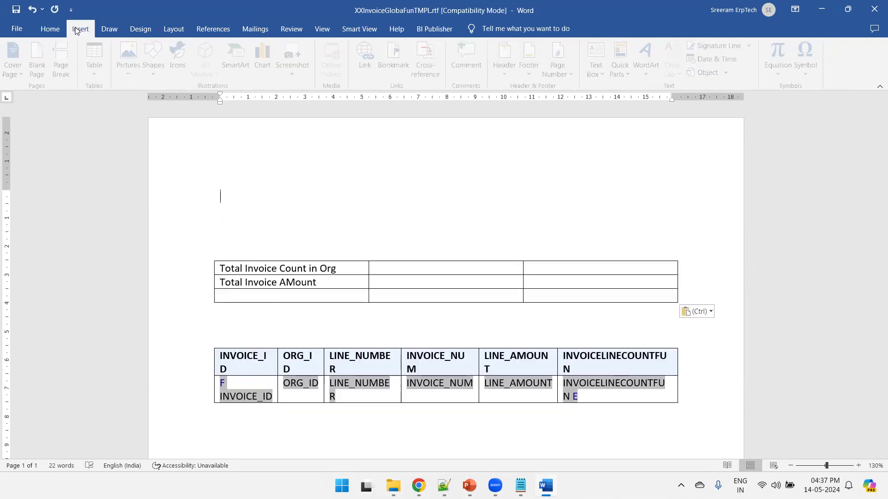
pyautogui.click(98, 57)
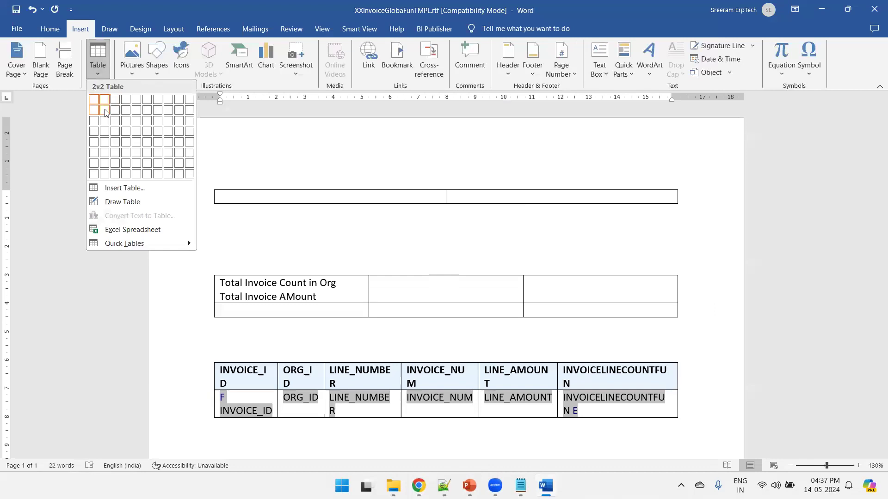
pyautogui.click(104, 110)
pyautogui.write('Org Na')
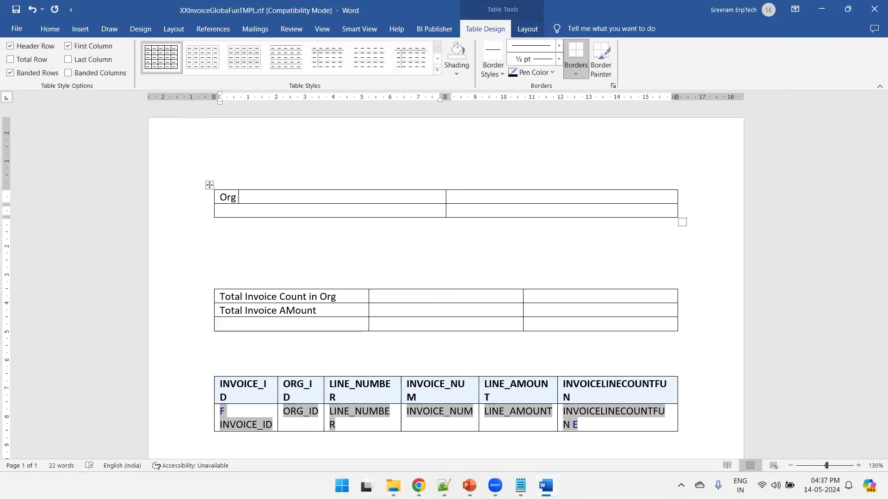
pyautogui.press('BackSpace')
pyautogui.press('BackSpace')
pyautogui.write('Invoice ID')
# Step: Insert the BI Publisher fields P_ORG_ID and P_INVOICE_ID beside the Org ID and Invoice ID labels
pyautogui.click(468, 193)
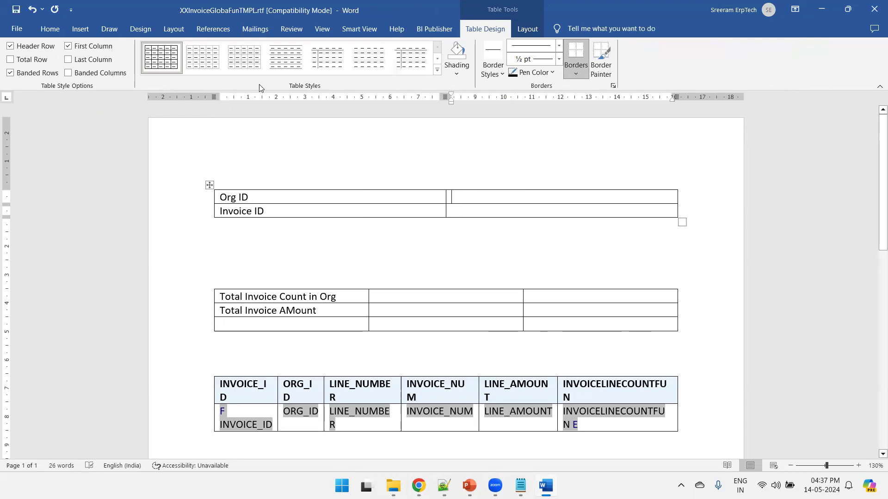
pyautogui.click(434, 30)
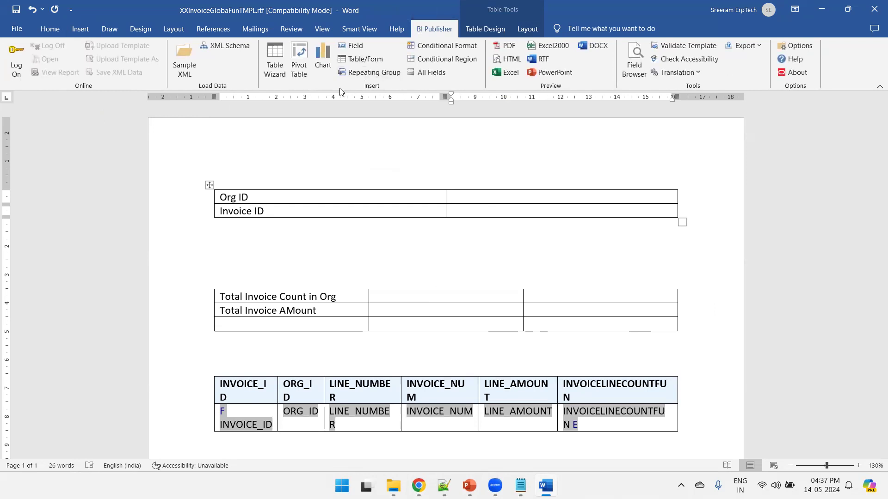
pyautogui.click(350, 46)
pyautogui.click(467, 198)
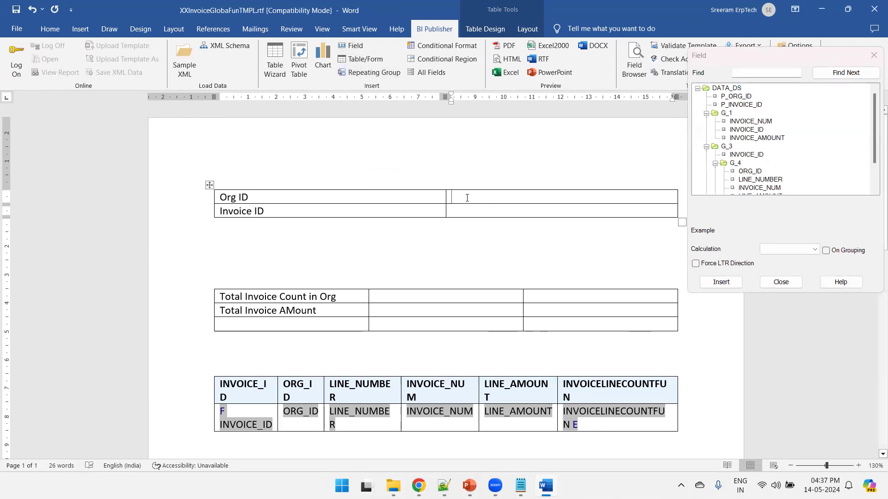
pyautogui.click(736, 96)
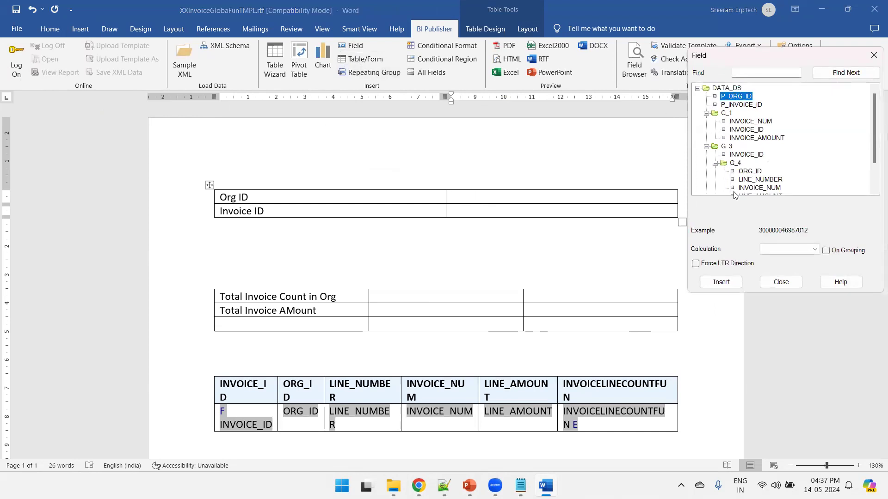
pyautogui.click(724, 280)
pyautogui.click(467, 212)
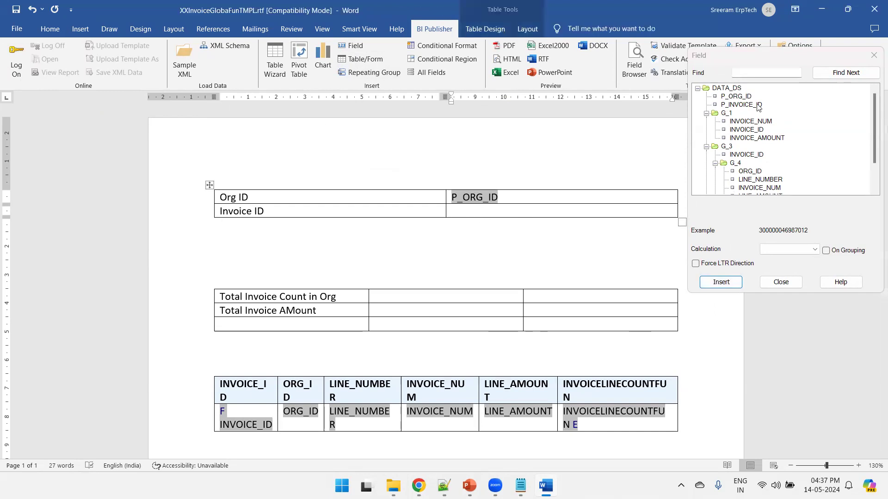
pyautogui.click(741, 105)
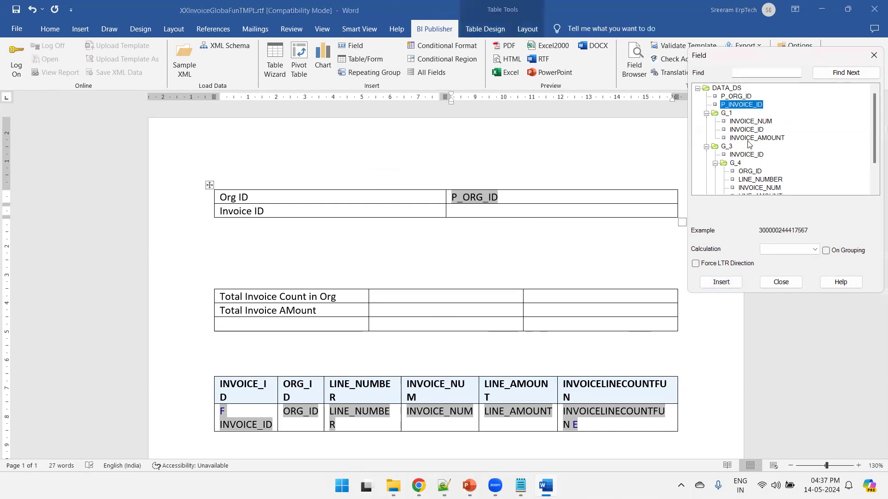
pyautogui.click(721, 282)
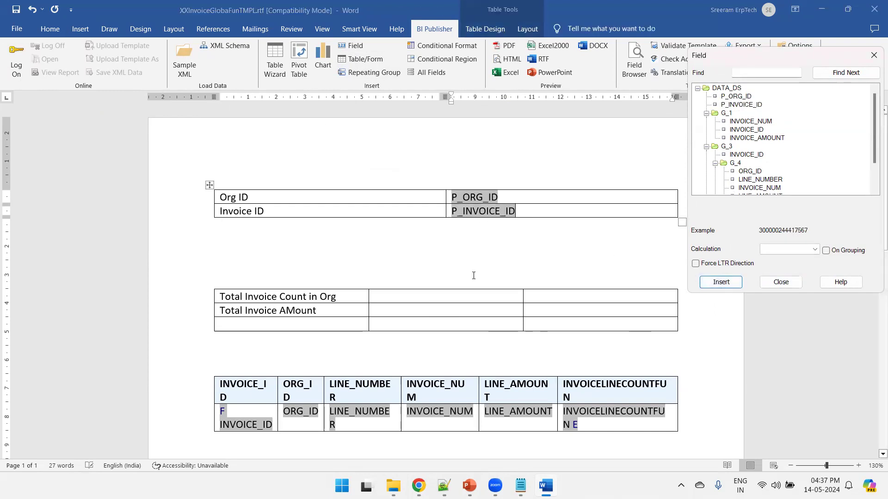
# Step: Insert the INVOICECOUNTFUN field beside Total Invoice Count in Org and INVOICEAMOUNTFUN beside Total Invoice AMount
pyautogui.click(402, 296)
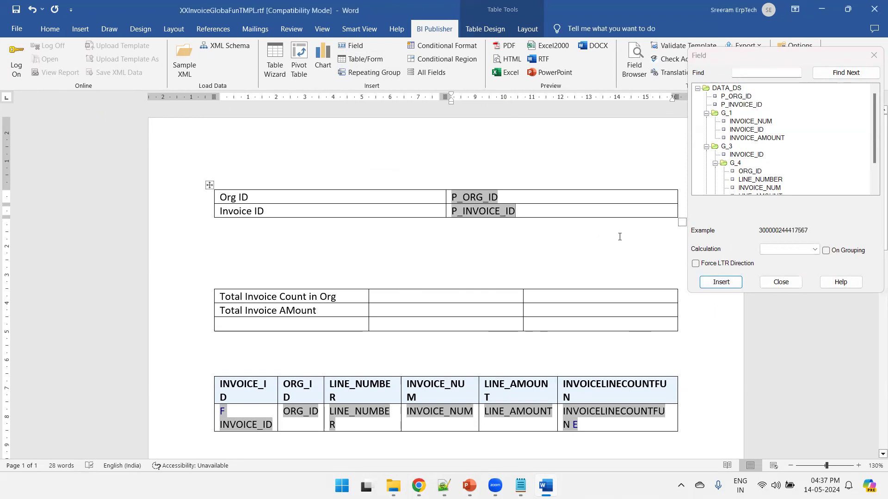
pyautogui.click(434, 293)
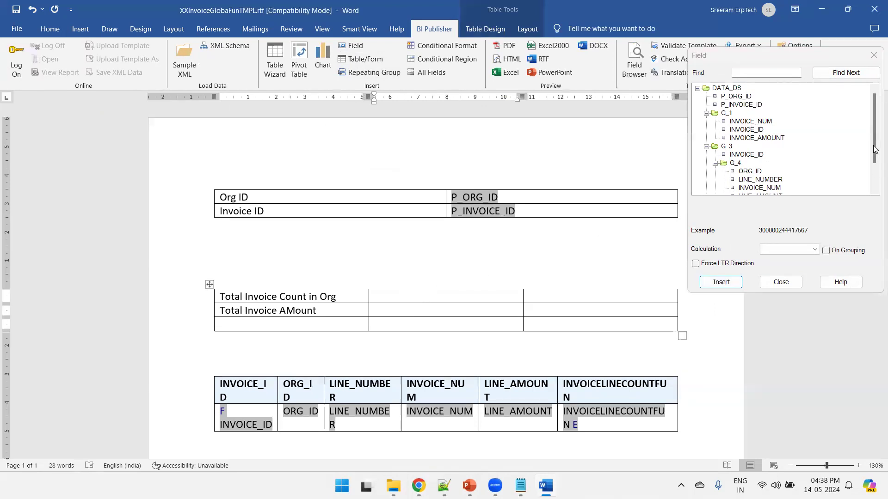
pyautogui.moveTo(875, 148); pyautogui.dragTo(874, 181)
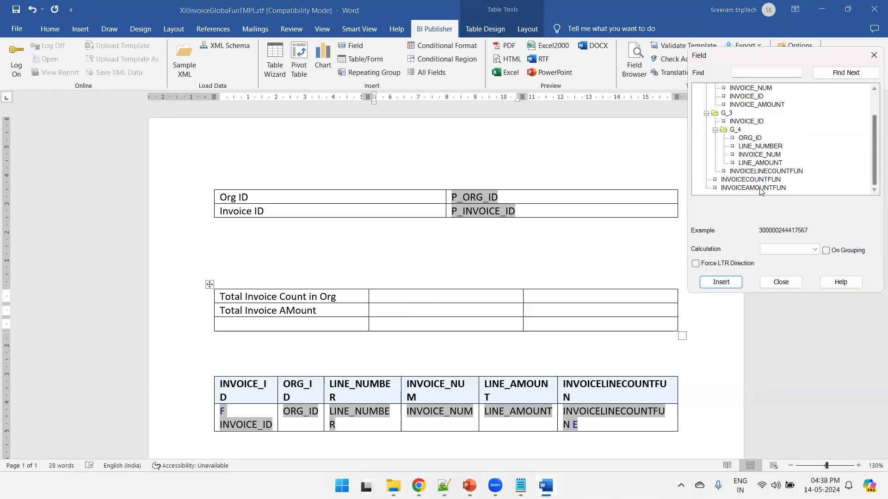
pyautogui.click(409, 303)
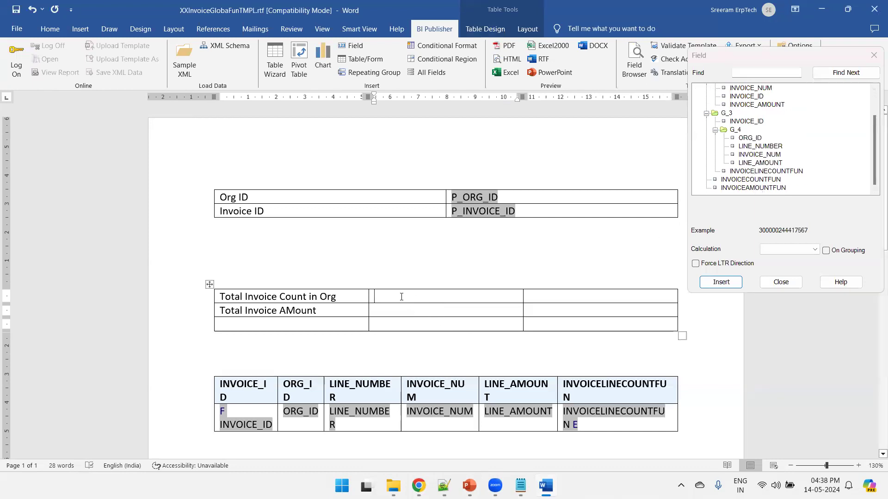
pyautogui.click(750, 179)
pyautogui.click(721, 282)
pyautogui.click(393, 311)
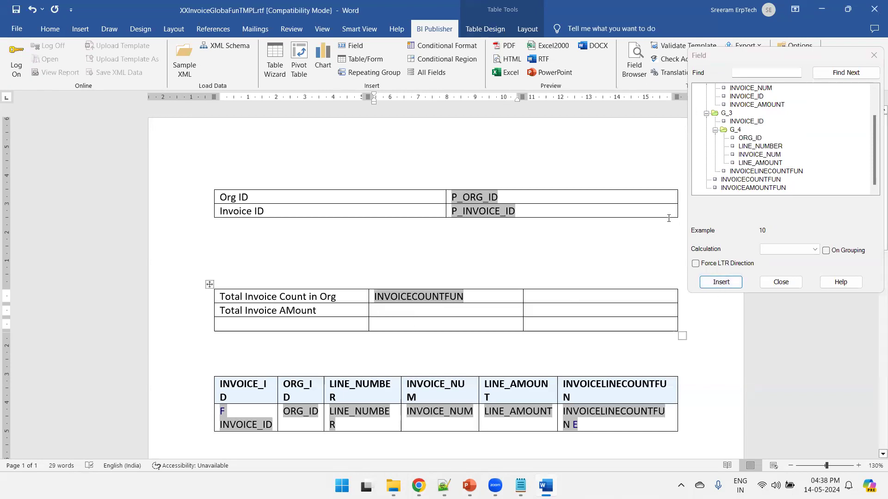
pyautogui.click(749, 188)
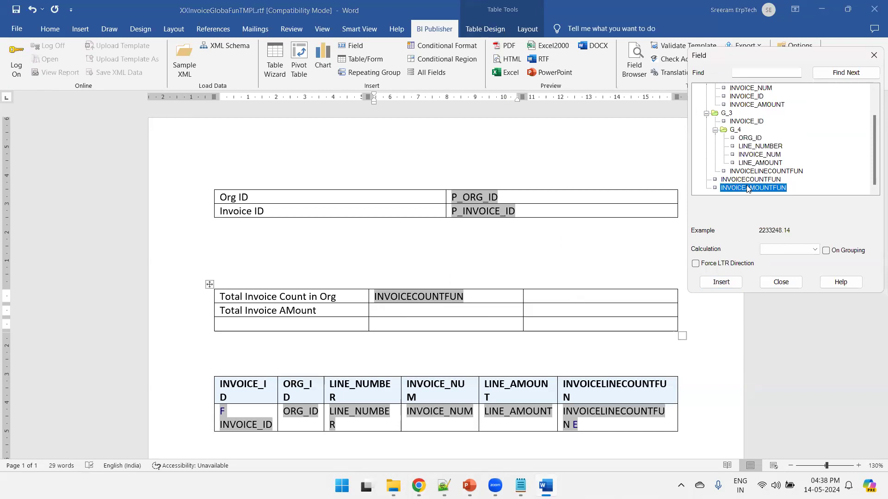
pyautogui.click(721, 283)
# Step: Add the text "Invoice Line Count :" above the invoice lines table, followed by the INVOICELINECOUNTFUN field, and finish inserting fields
pyautogui.click(257, 360)
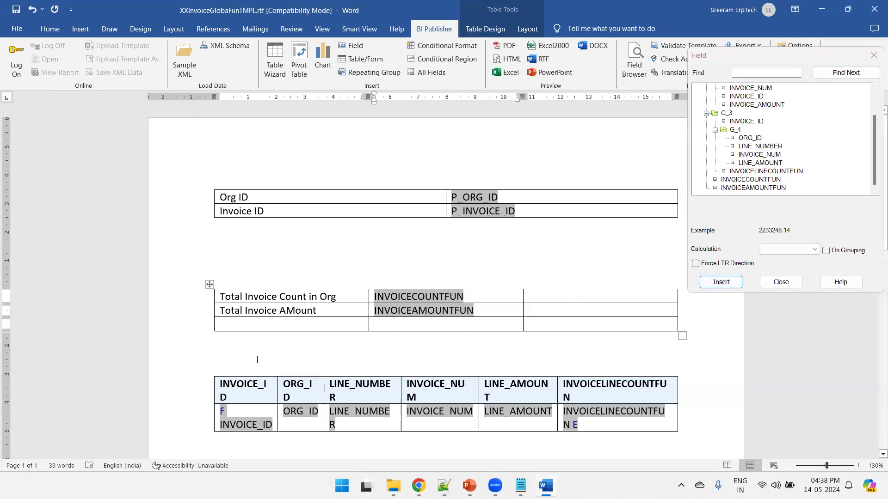
pyautogui.click(230, 357)
pyautogui.write('Invoice Line Count :')
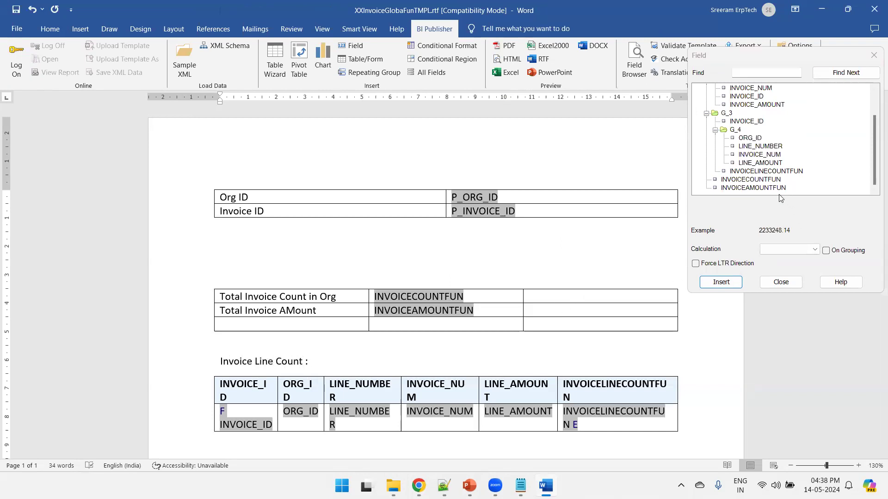
pyautogui.click(766, 171)
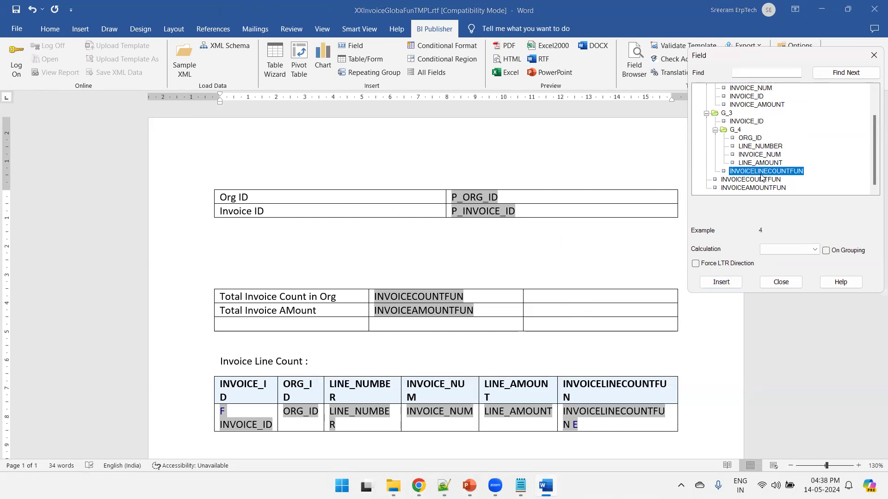
pyautogui.click(724, 284)
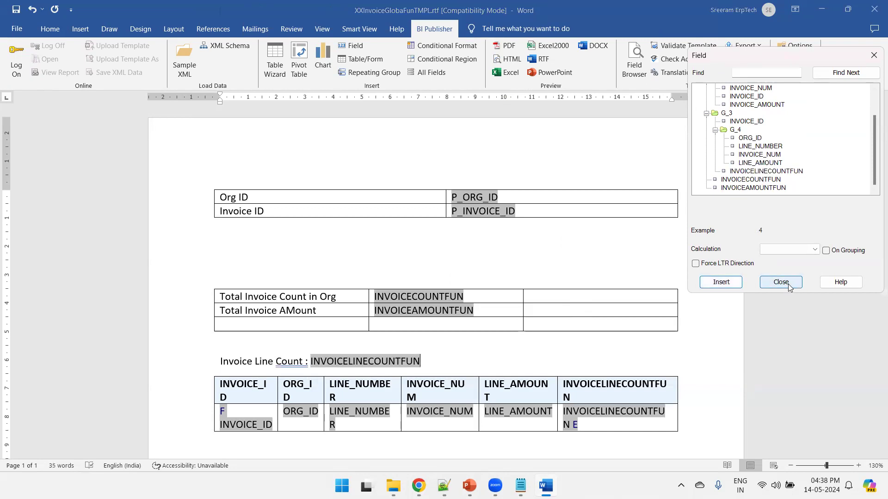
pyautogui.click(780, 282)
# Step: Remove an empty line between the two upper tables, then preview the template as PDF and check the invoice totals
pyautogui.click(283, 255)
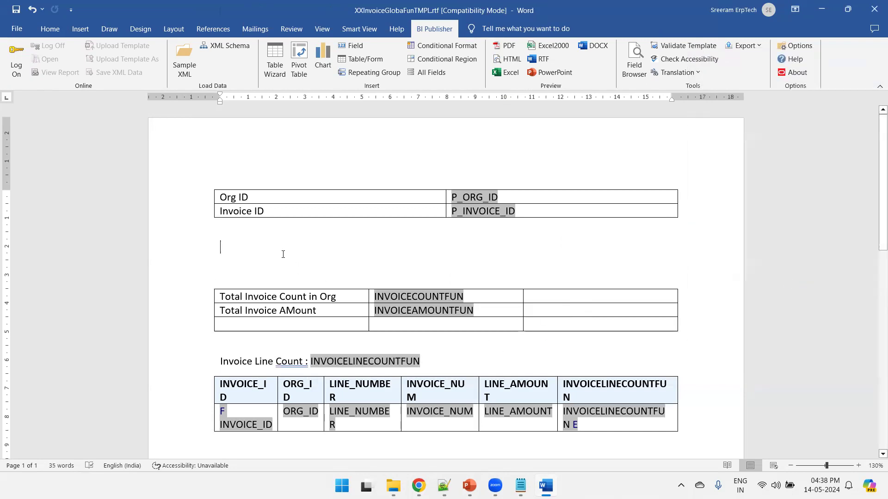
pyautogui.press('Delete')
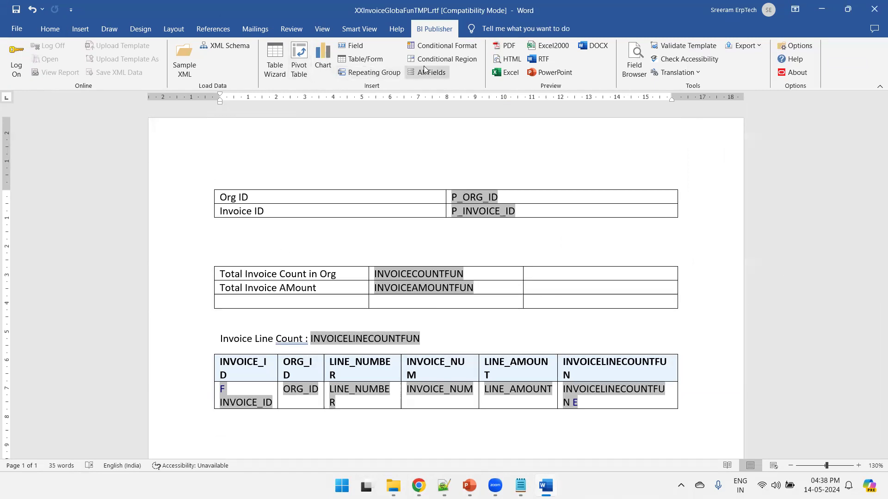
pyautogui.click(507, 47)
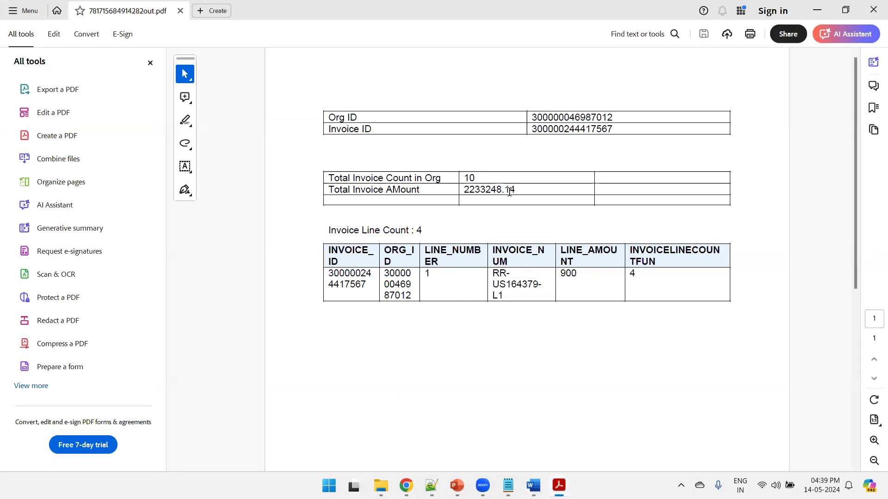
pyautogui.moveTo(476, 183); pyautogui.dragTo(327, 190)
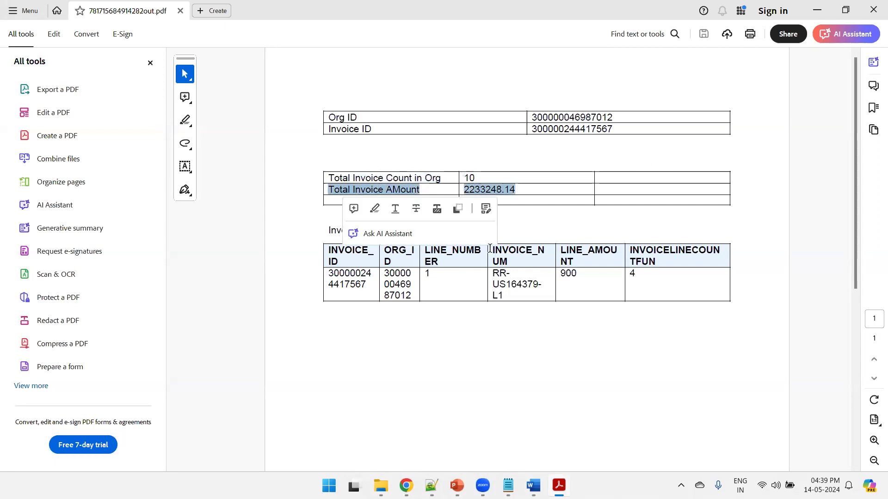
pyautogui.click(466, 293)
# Step: Switch to the browser, duplicate the data model's browser tab and open the Catalog in the duplicate
pyautogui.hotkey('alt', 'Tab')
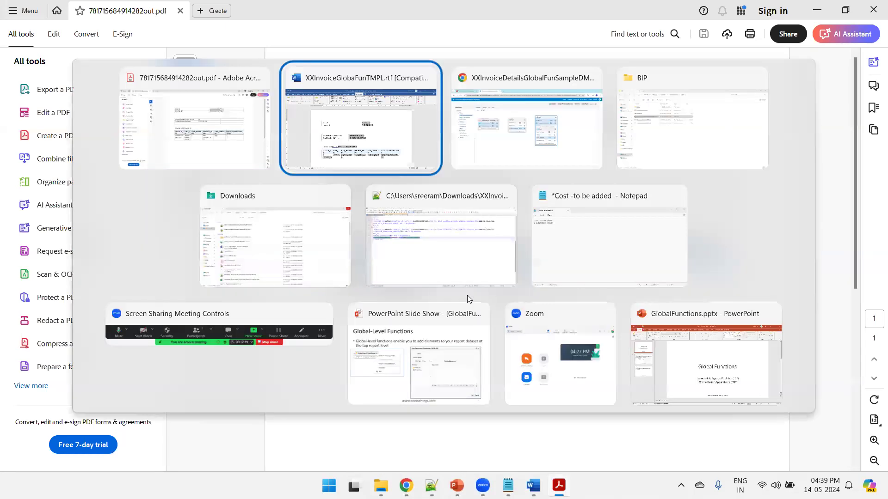
pyautogui.hotkey('alt', 'Tab')
pyautogui.hotkey('alt', 'Tab')
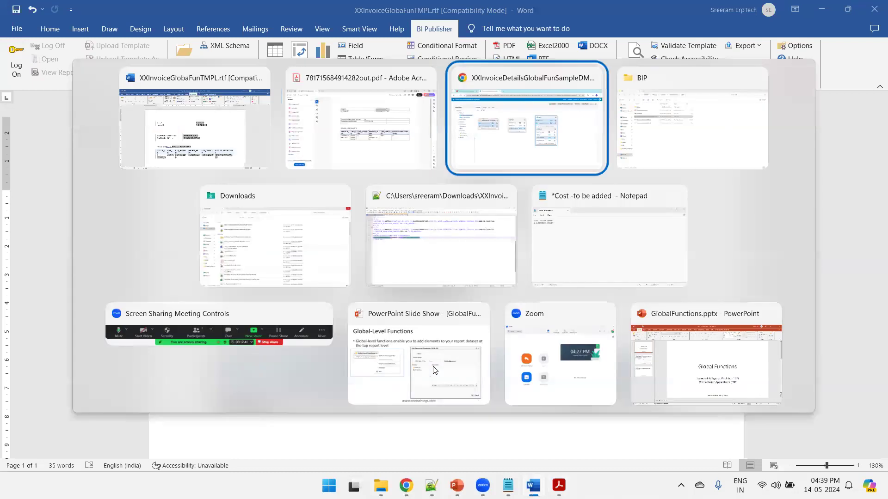
pyautogui.click(821, 92)
pyautogui.rightClick(207, 15)
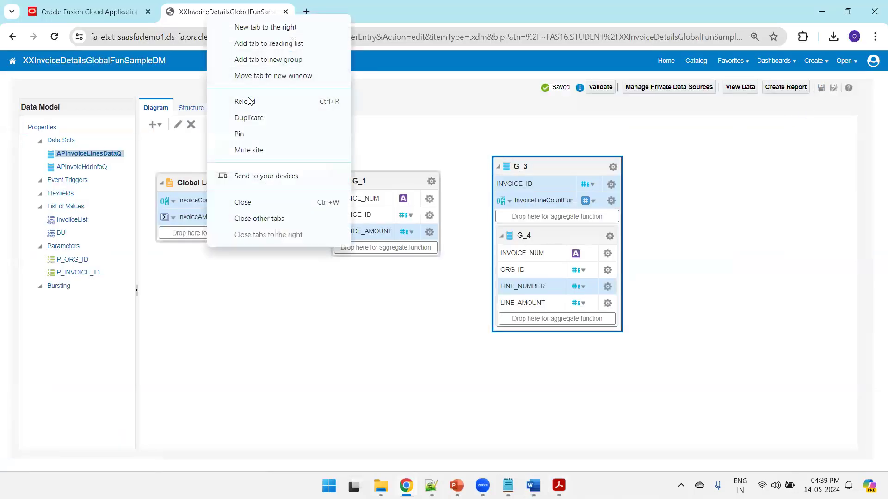
pyautogui.click(248, 119)
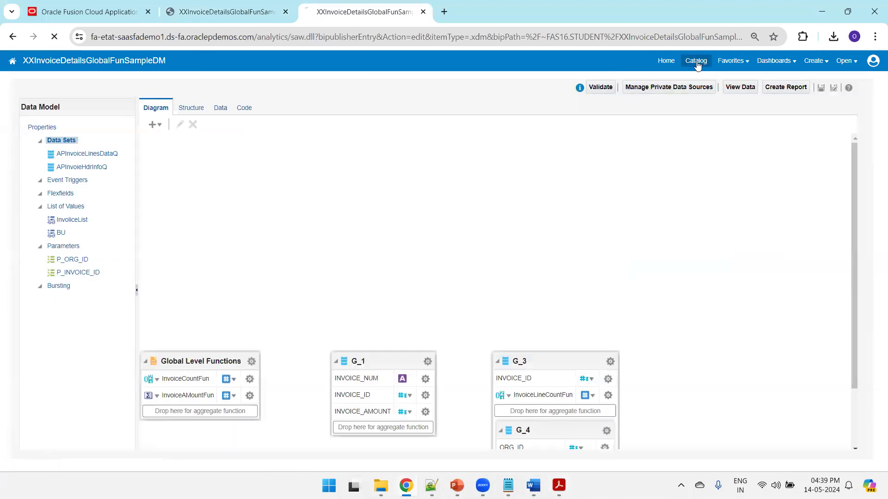
pyautogui.click(697, 65)
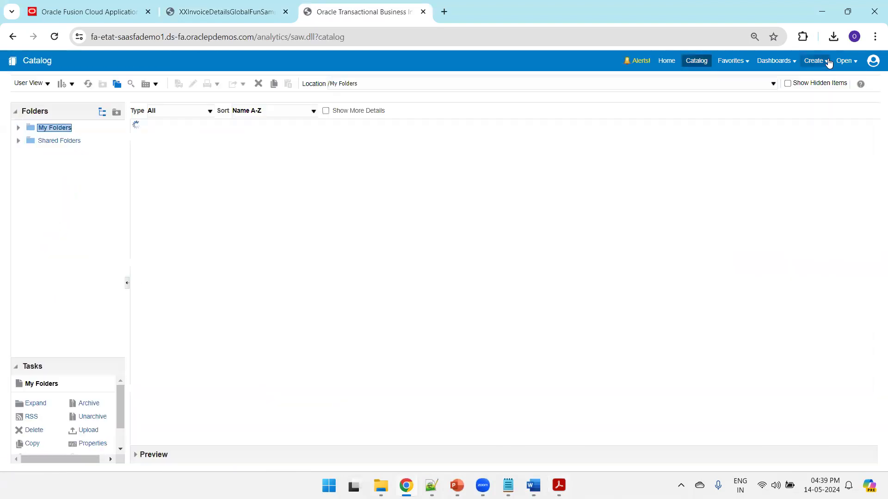
# Step: Create a new report that uses the existing data model XXInvoiceDetailsGlobalFunSampleDM from My Folders
pyautogui.click(829, 62)
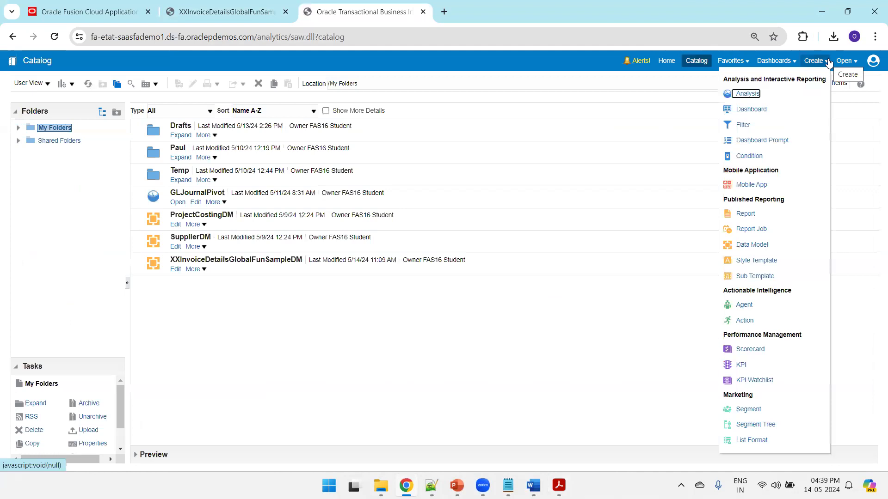
pyautogui.click(745, 216)
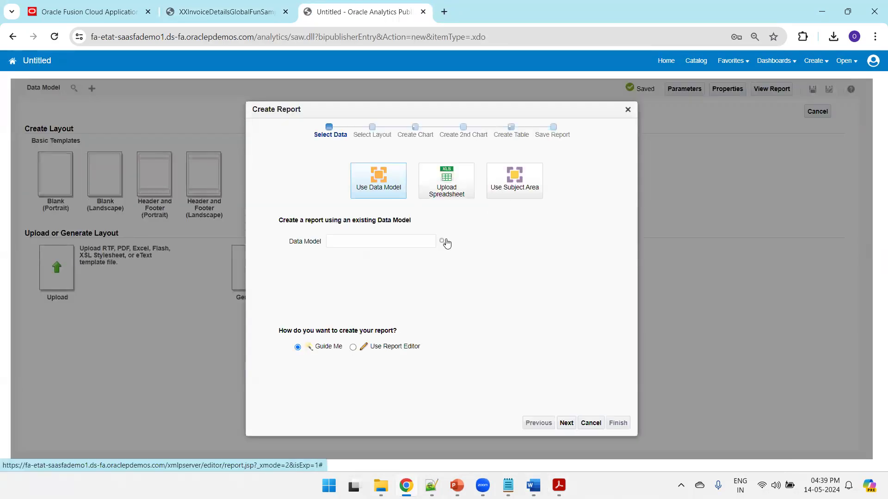
pyautogui.click(443, 241)
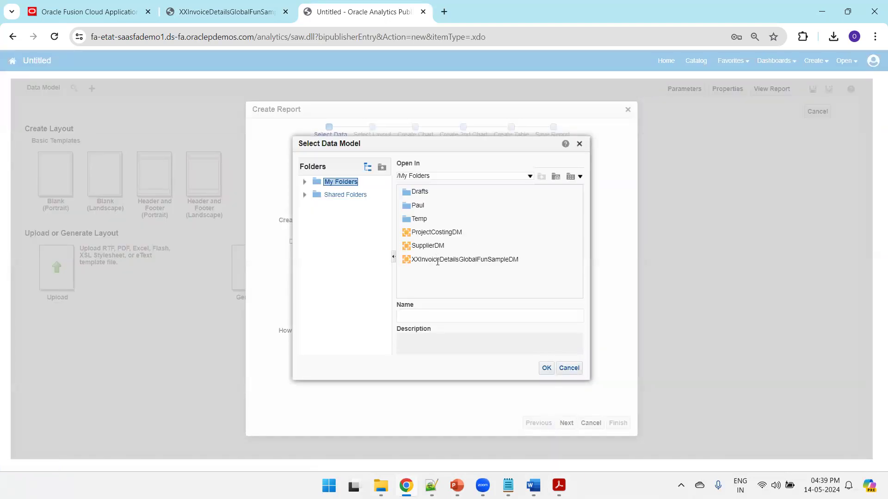
pyautogui.click(438, 258)
pyautogui.click(546, 368)
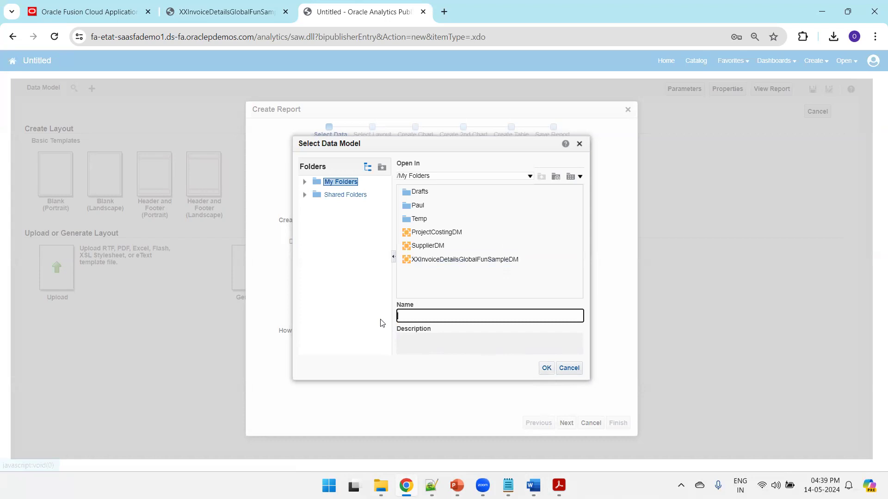
pyautogui.click(431, 259)
pyautogui.click(431, 259)
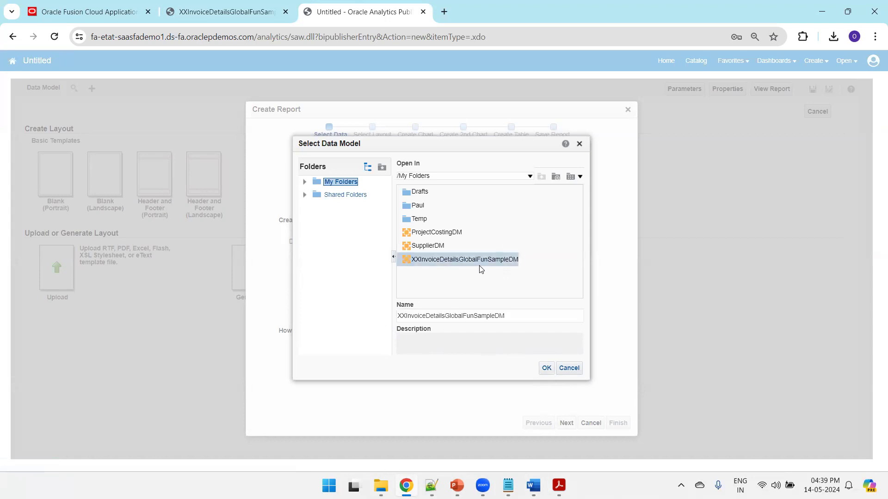
pyautogui.click(546, 368)
# Step: Choose to build the report in the Report Editor and save it in My Folders as XXInvoiceDetailsGlobalFunRepo
pyautogui.click(353, 347)
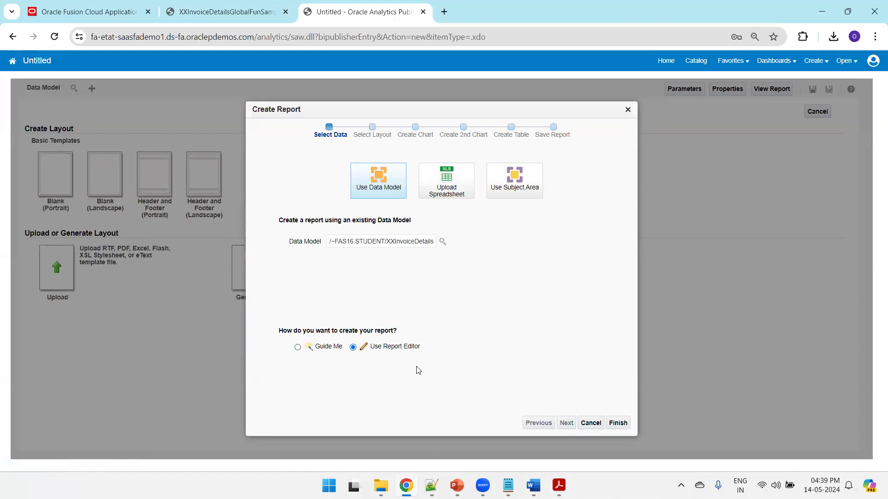
pyautogui.click(618, 424)
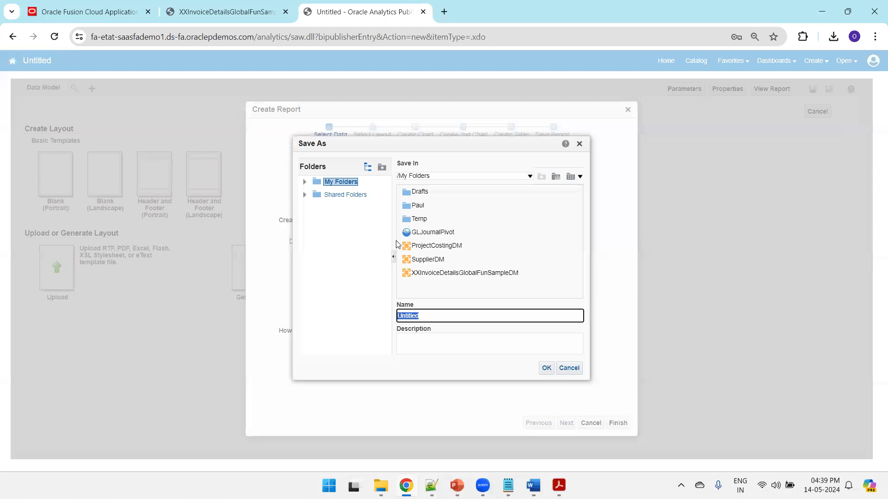
pyautogui.write('XXInvoiceDetailsGlobalFunRepo')
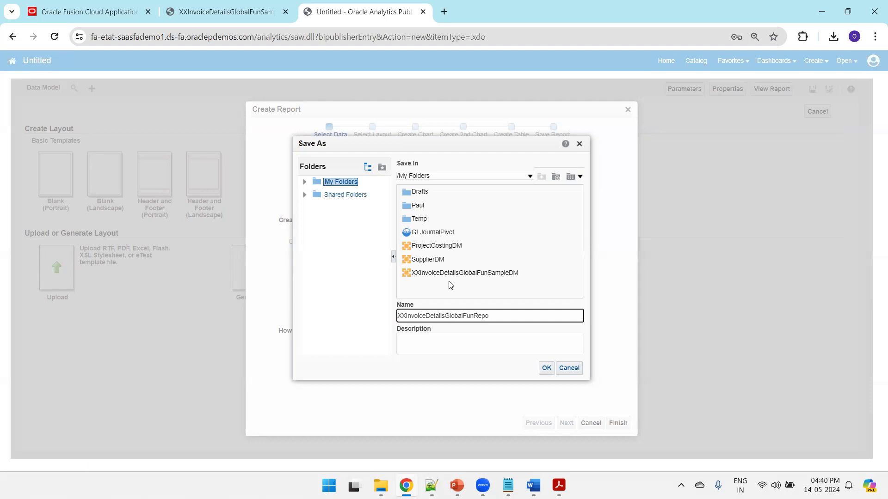
pyautogui.click(546, 368)
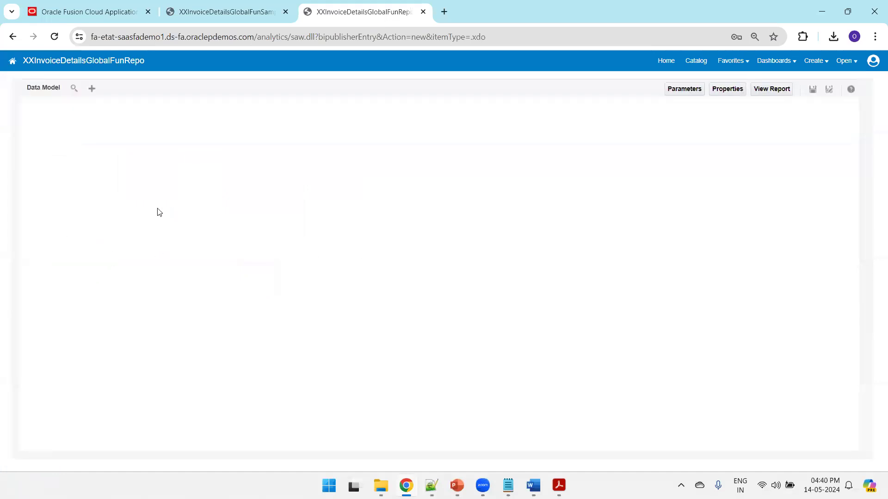
# Step: Upload XXInvoiceGlobaFunTMPL.rtf as a layout named Output, with type RTF Template and locale English
pyautogui.click(57, 271)
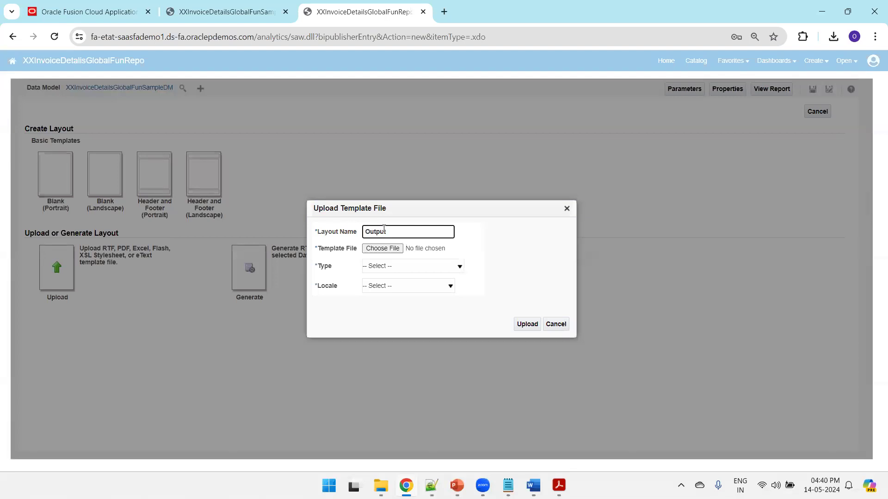
pyautogui.click(391, 249)
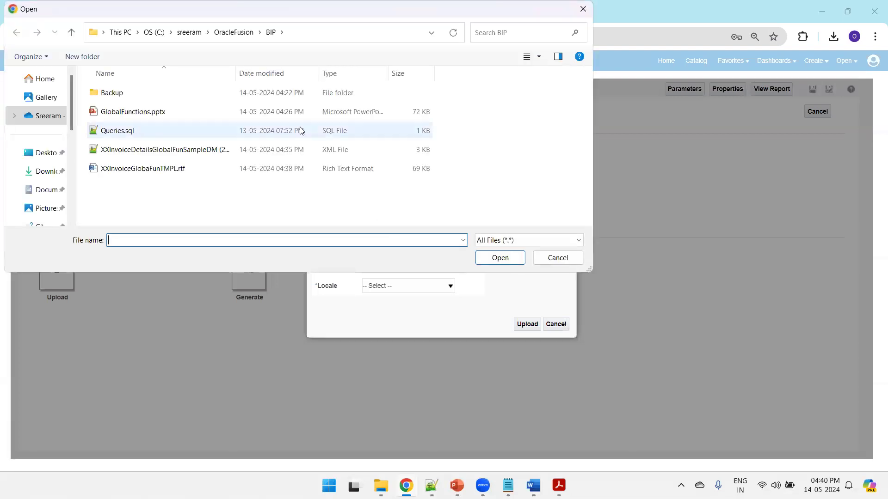
pyautogui.click(187, 154)
pyautogui.doubleClick(174, 168)
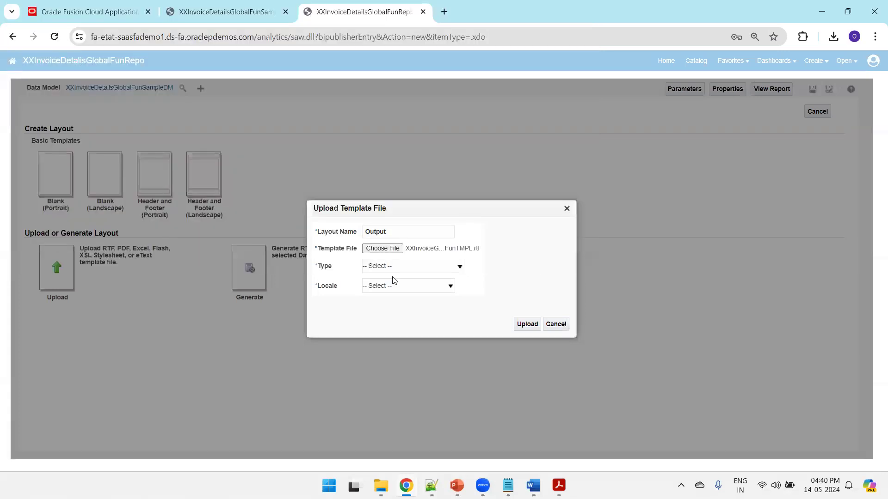
pyautogui.click(386, 268)
pyautogui.press('Down')
pyautogui.press('Tab')
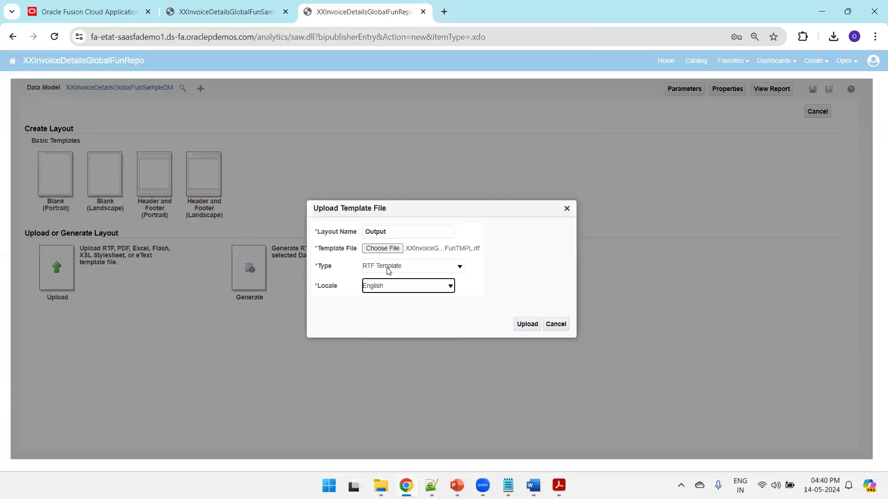
pyautogui.click(525, 328)
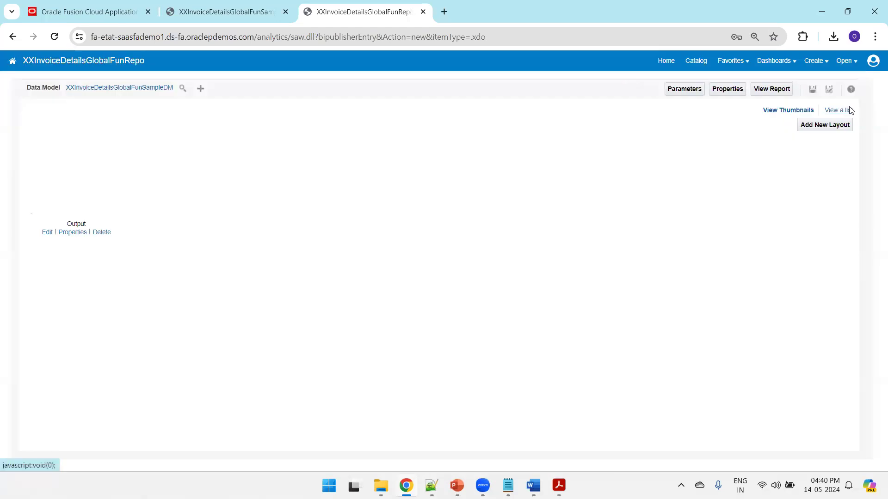
# Step: Show the report's layouts as a list, save the report and open it for viewing
pyautogui.click(846, 110)
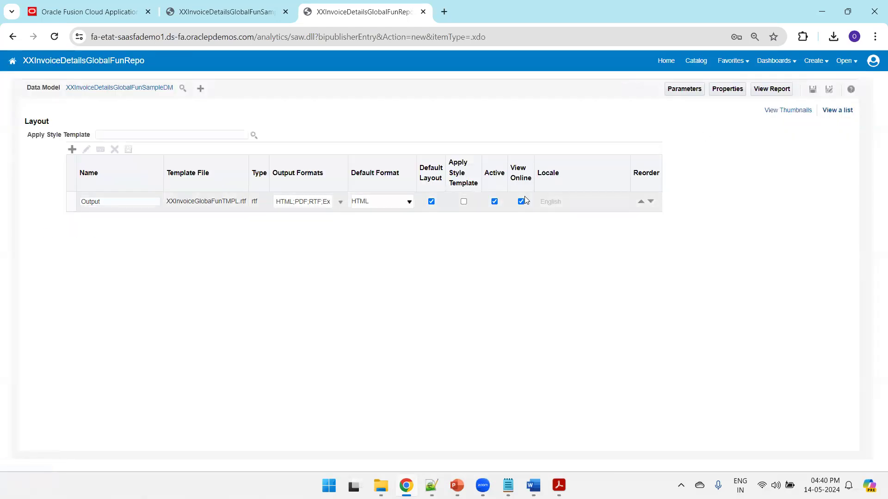
pyautogui.click(727, 88)
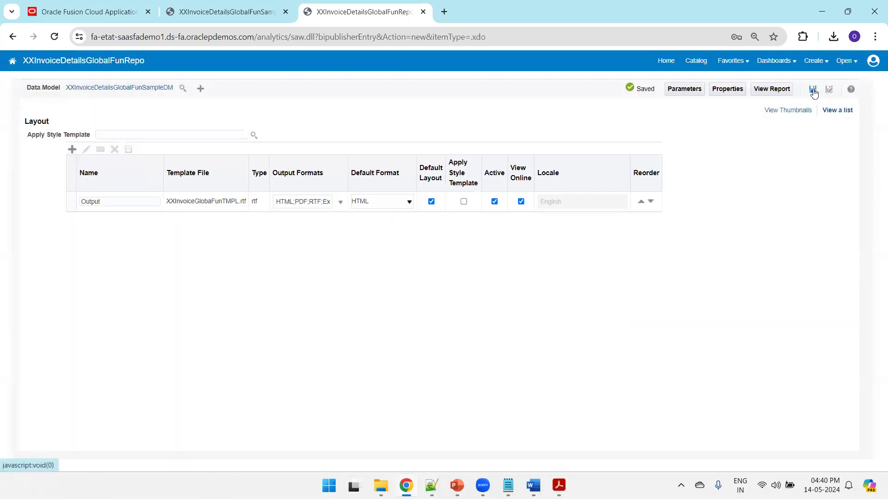
pyautogui.click(770, 89)
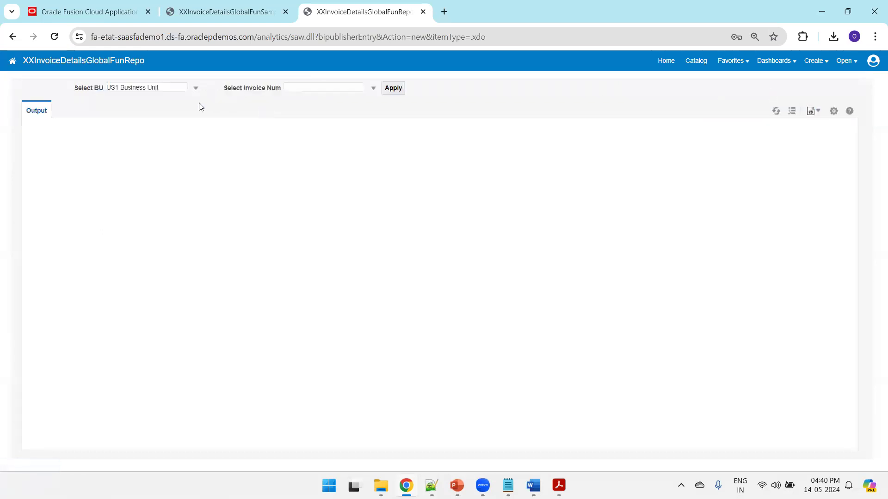
pyautogui.click(168, 90)
pyautogui.click(157, 103)
pyautogui.click(322, 89)
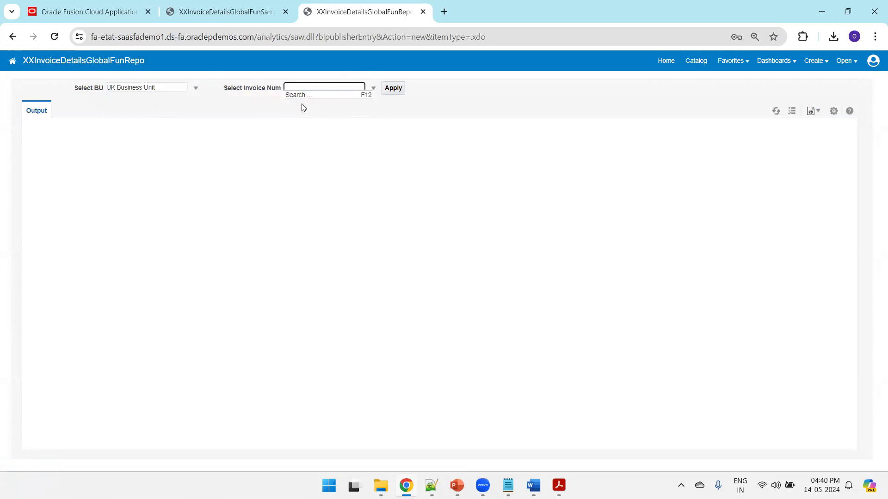
# Step: Set the business unit to US1 Business Unit, choose the second listed invoice number and run the report to check the total invoice count
pyautogui.click(159, 90)
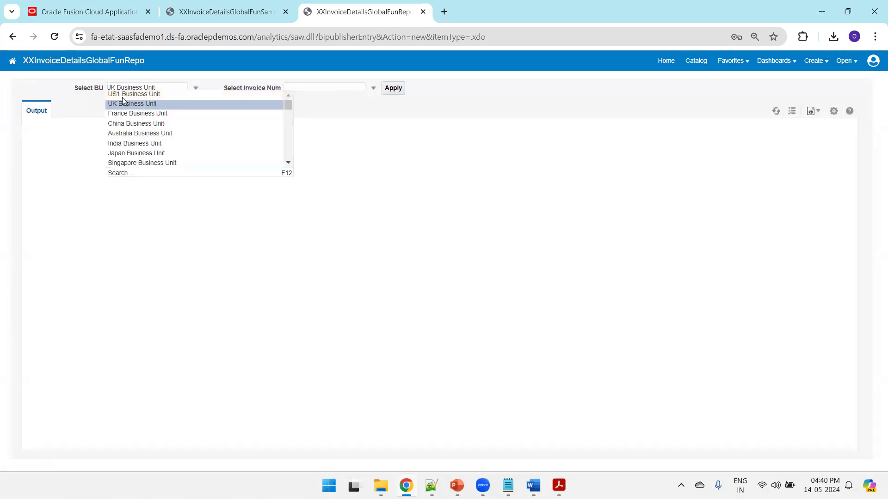
pyautogui.click(123, 96)
pyautogui.click(371, 92)
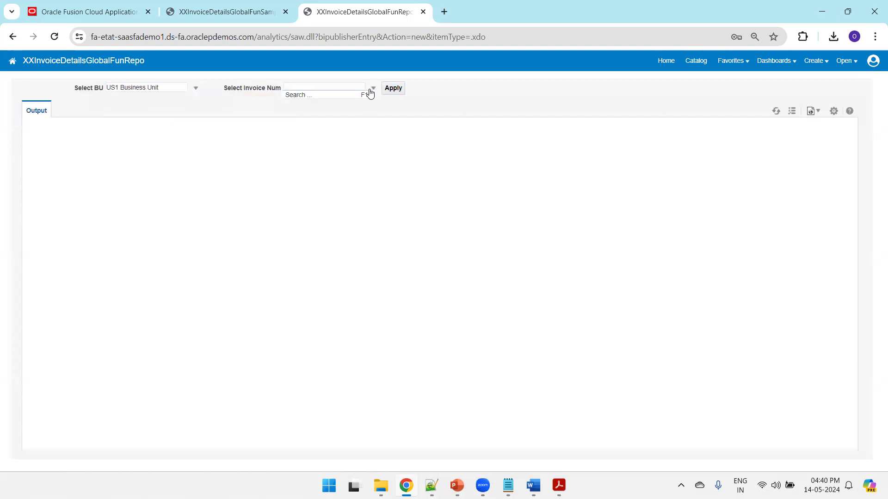
pyautogui.click(304, 96)
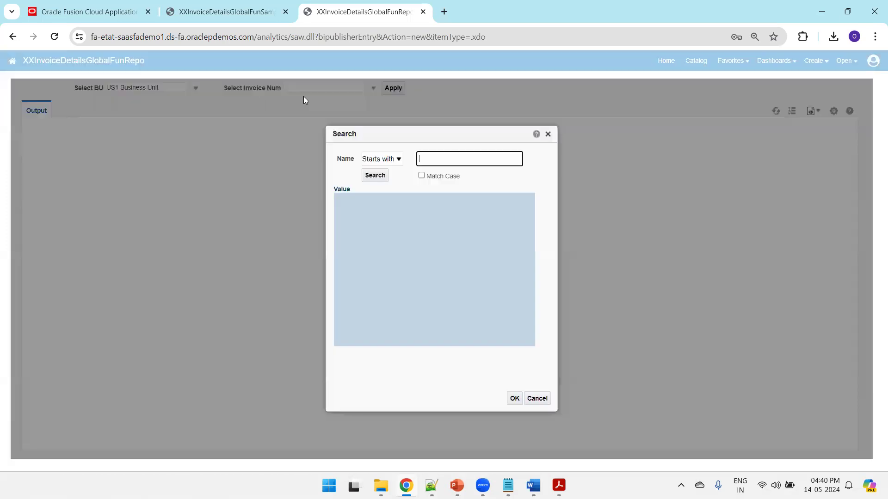
pyautogui.click(386, 176)
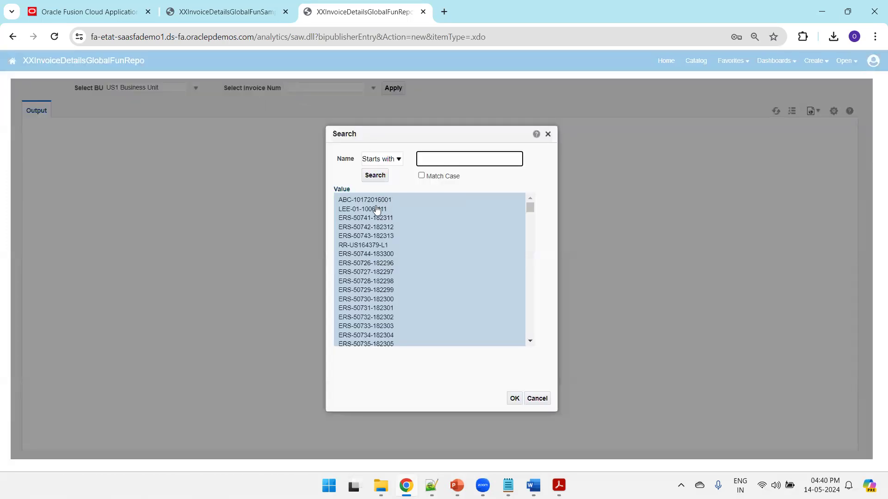
pyautogui.click(372, 211)
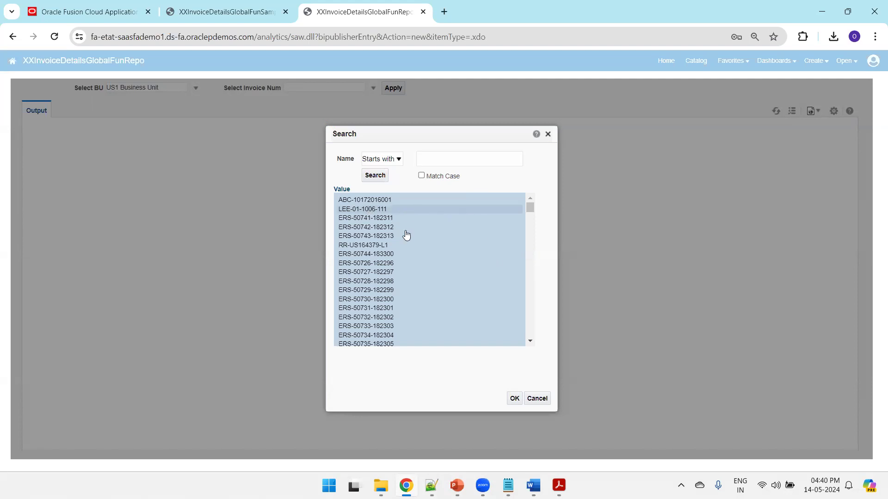
pyautogui.click(512, 398)
pyautogui.click(394, 88)
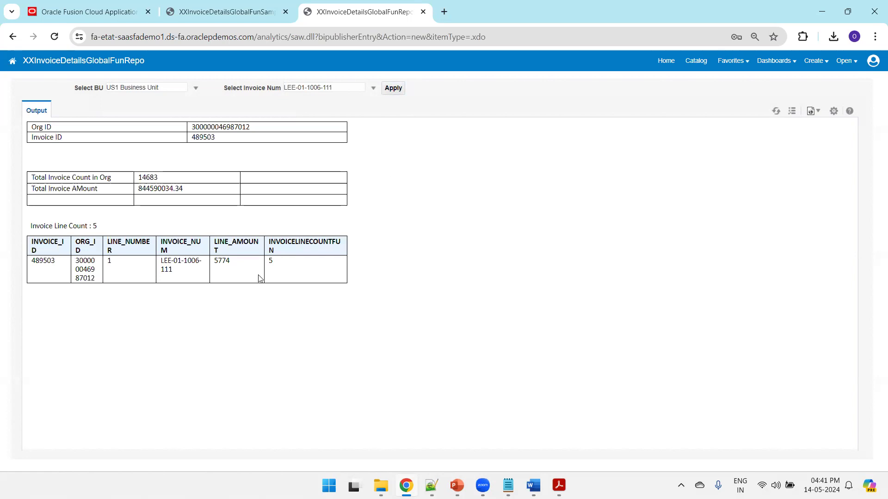
pyautogui.doubleClick(145, 178)
# Step: Switch to the Word template XXInvoiceGlobaFunTMPL.rtf and delete the invoice lines table below the Invoice Line Count text
pyautogui.moveTo(533, 486)
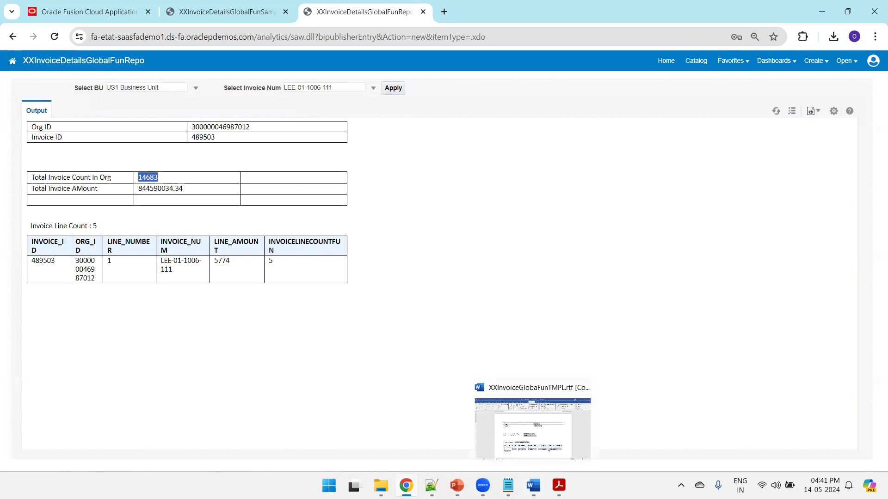
pyautogui.click(541, 451)
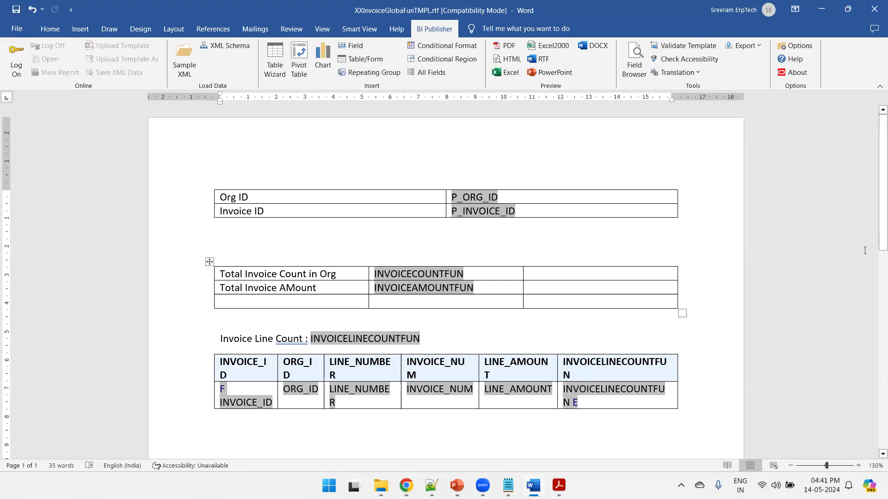
pyautogui.scroll(-3, 875, 233)
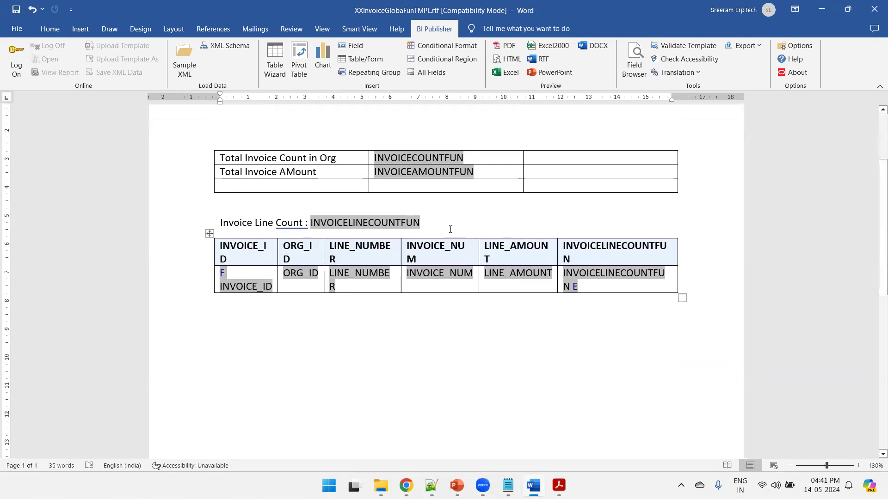
pyautogui.click(210, 233)
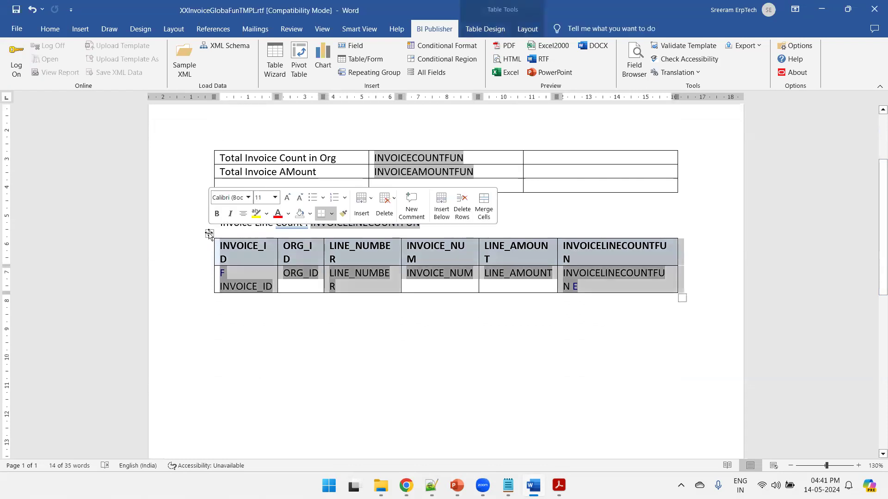
pyautogui.press('BackSpace')
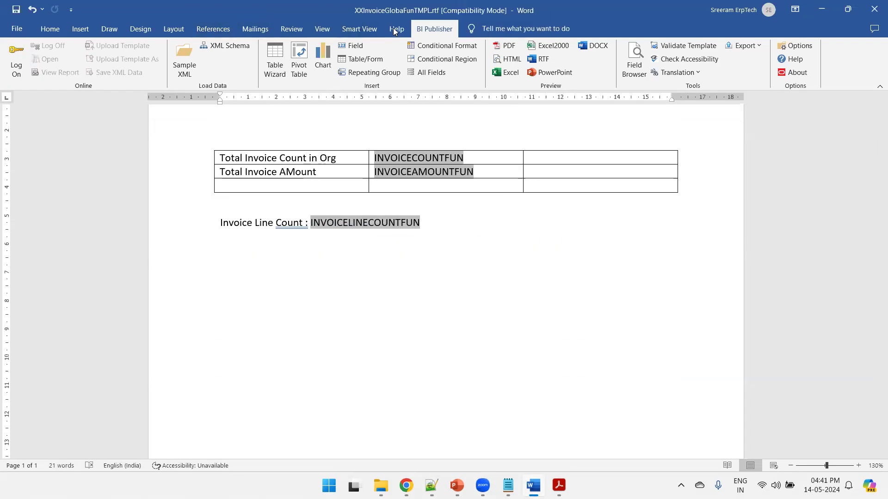
# Step: Insert a Table Wizard table below the Invoice Line Count text, using data set /DATA_DS/G_3 and only the INVOICE_ID field
pyautogui.click(275, 59)
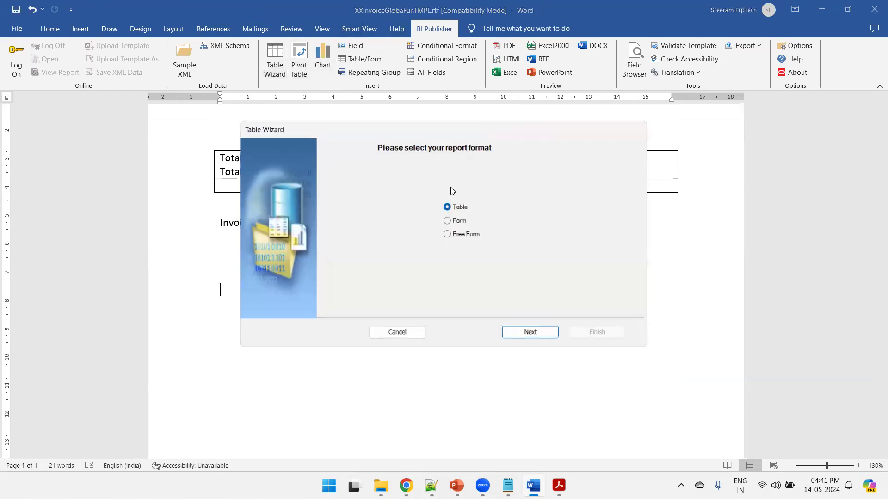
pyautogui.click(530, 336)
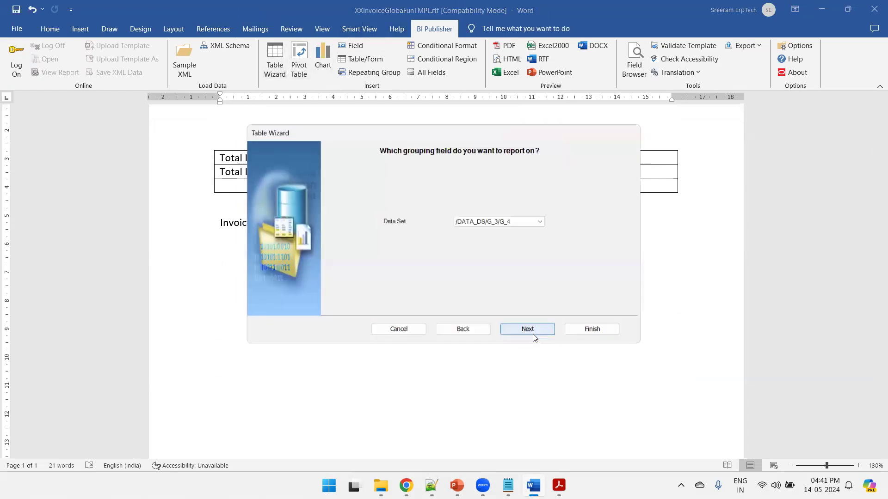
pyautogui.click(509, 222)
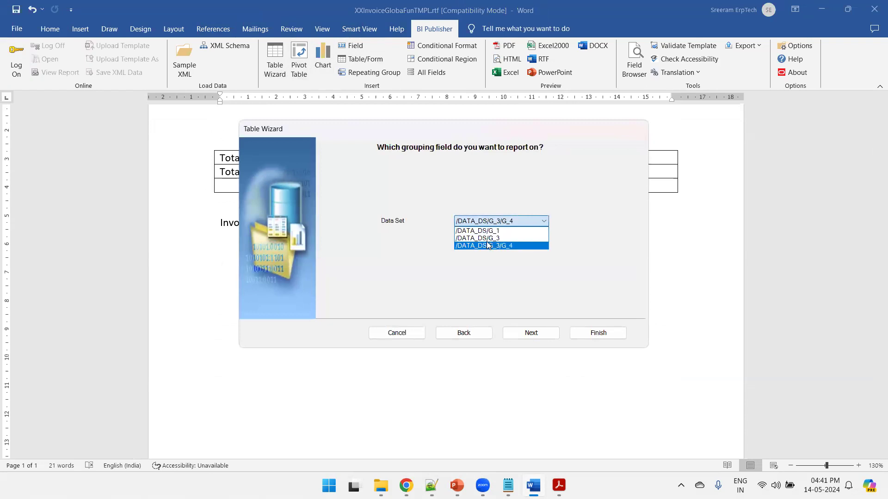
pyautogui.click(493, 238)
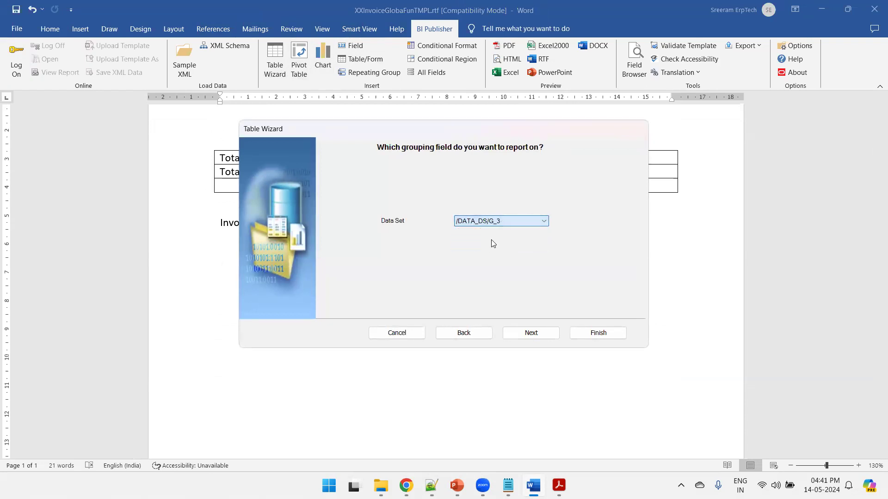
pyautogui.click(529, 333)
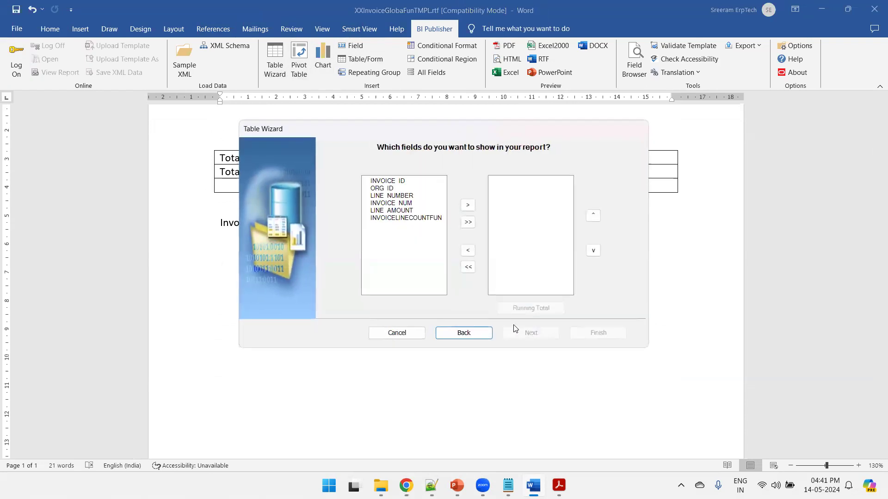
pyautogui.click(394, 181)
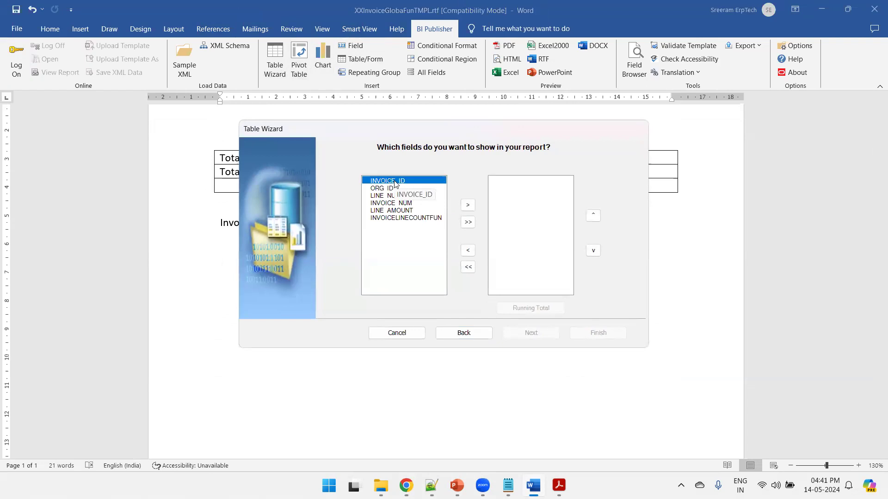
pyautogui.click(467, 205)
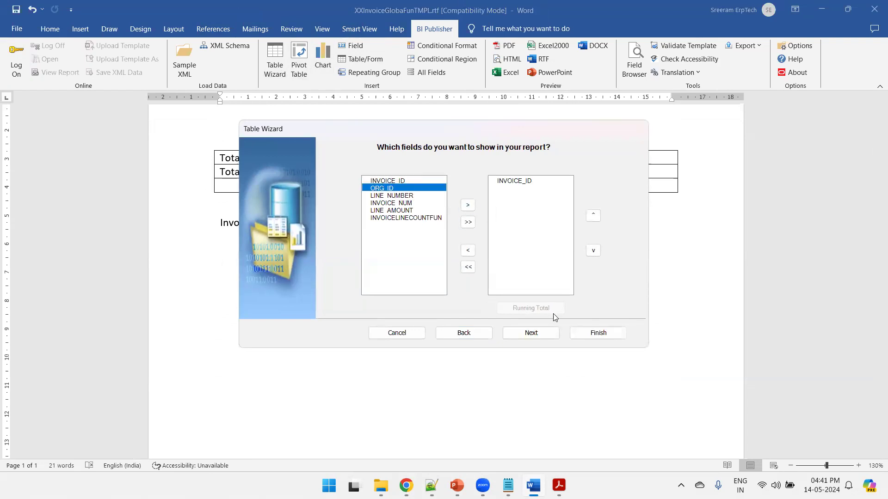
pyautogui.click(596, 333)
# Step: Move the group end field E out of the INVOICE_ID table to an empty line below it
pyautogui.click(295, 330)
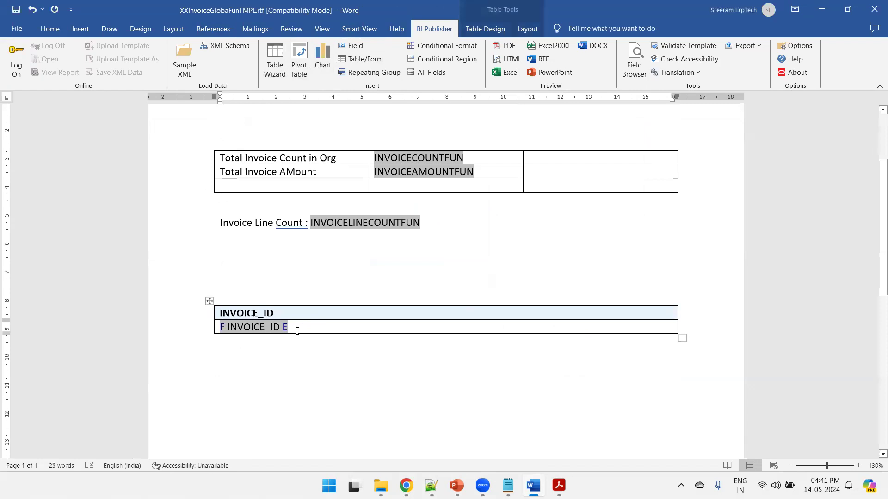
pyautogui.press('BackSpace')
pyautogui.press('BackSpace')
pyautogui.click(259, 386)
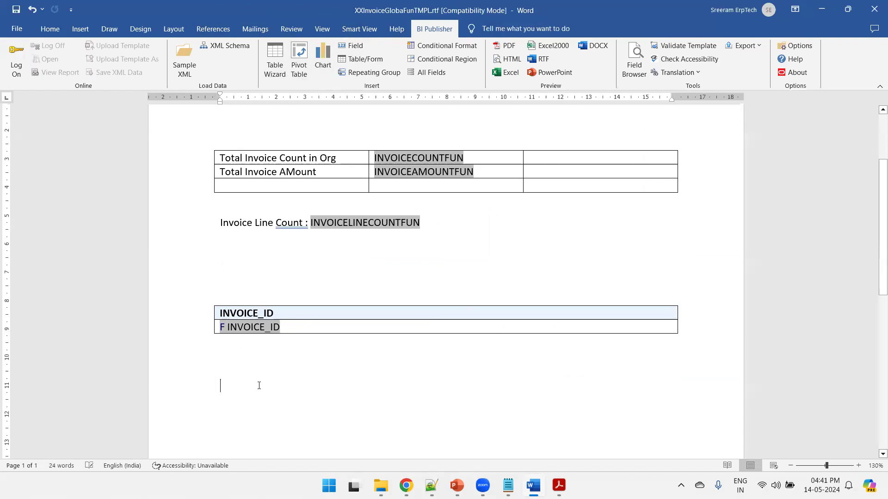
pyautogui.write('E')
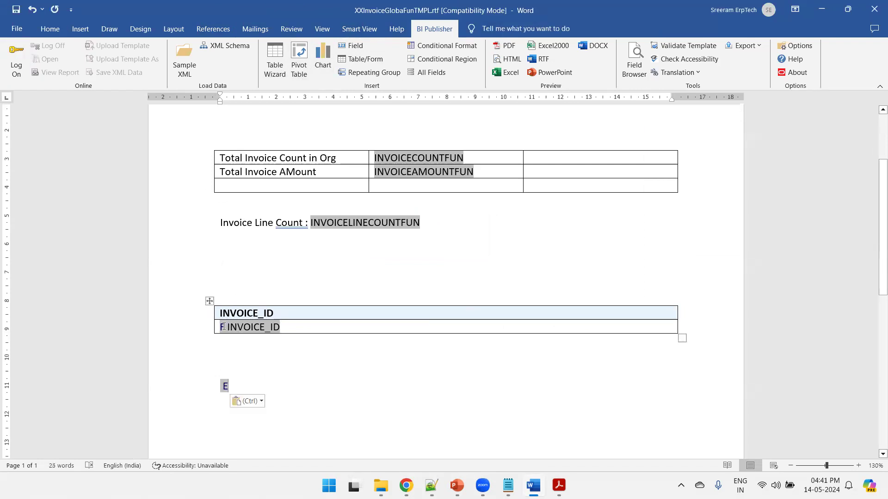
# Step: Move the group start field F and the INVOICE_ID field out of the table to the line directly beneath it
pyautogui.click(223, 327)
pyautogui.keyDown('shift'); pyautogui.click(288, 336); pyautogui.keyUp('shift')
pyautogui.hotkey('ctrl', 'x')
pyautogui.click(289, 336)
pyautogui.hotkey('ctrl', 'v')
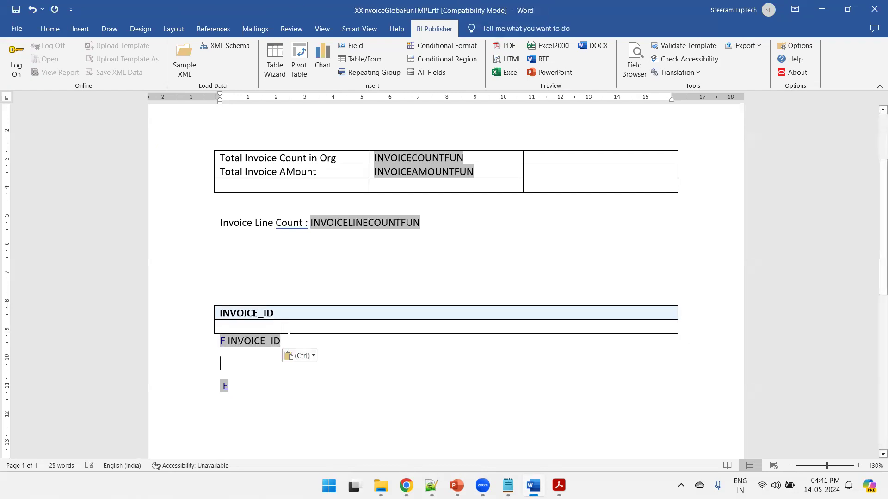
# Step: Delete the leftover INVOICE_ID table above the F INVOICE_ID fields
pyautogui.click(206, 300)
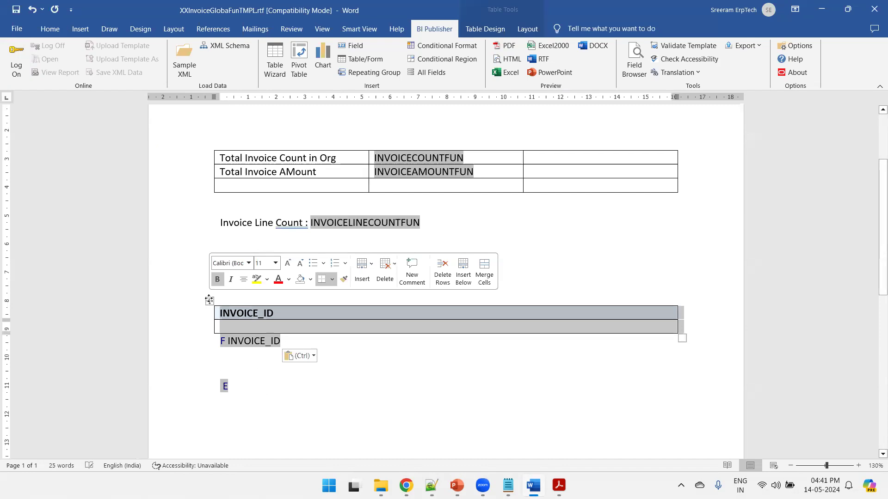
pyautogui.press('BackSpace')
pyautogui.click(231, 314)
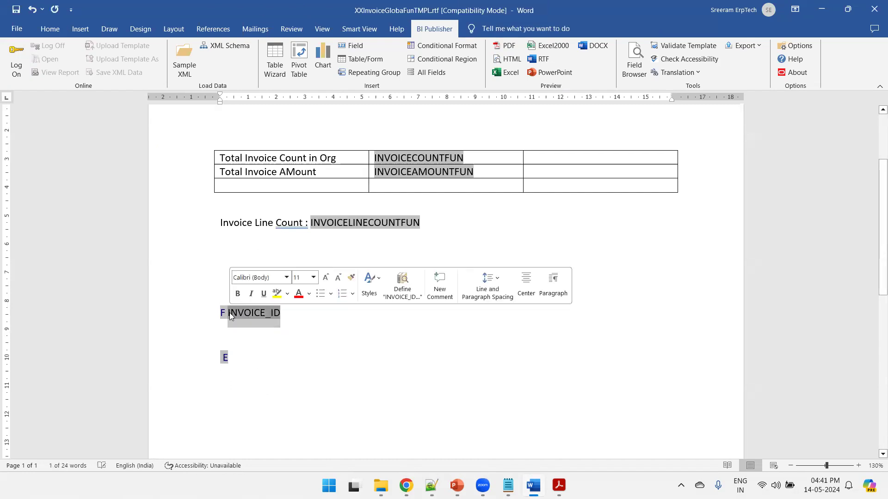
# Step: Between the F INVOICE_ID and E fields, insert a Table Wizard table for /DATA_DS/G_3/G_4 with ORG_ID, LINE_NUMBER, INVOICE_NUM and LINE_AMOUNT
pyautogui.click(231, 336)
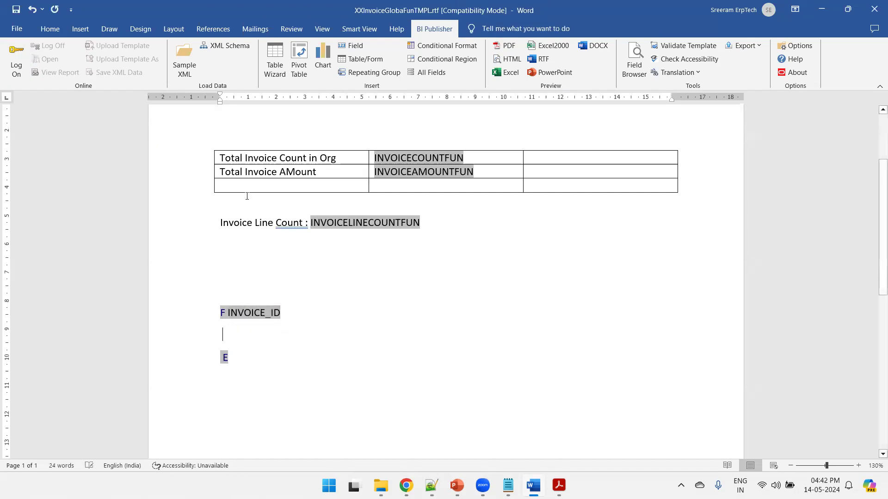
pyautogui.click(274, 65)
pyautogui.click(527, 331)
pyautogui.click(511, 221)
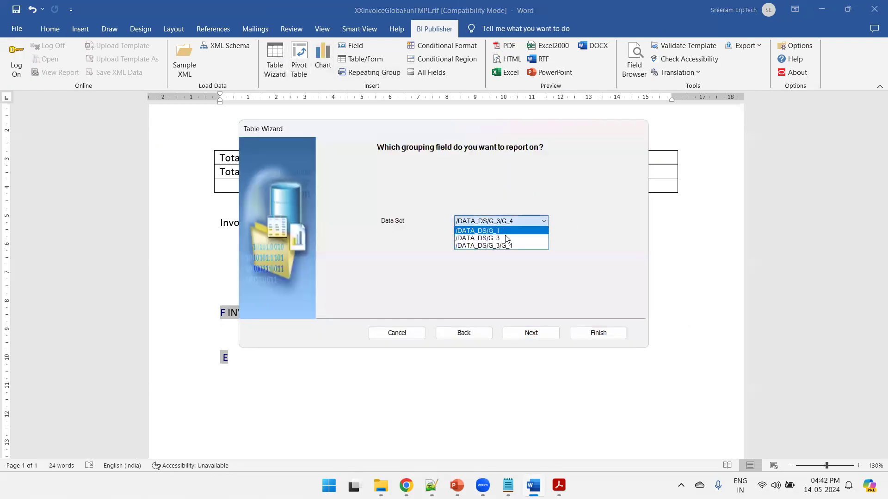
pyautogui.click(512, 246)
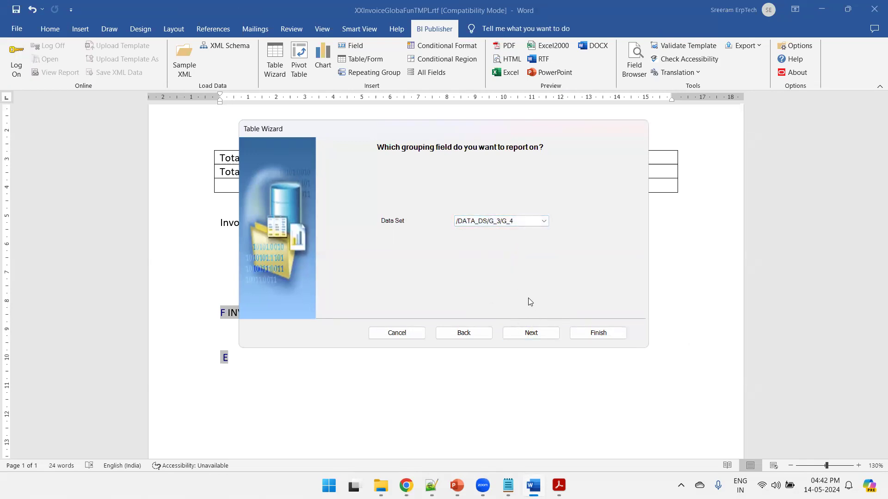
pyautogui.click(526, 334)
pyautogui.click(467, 222)
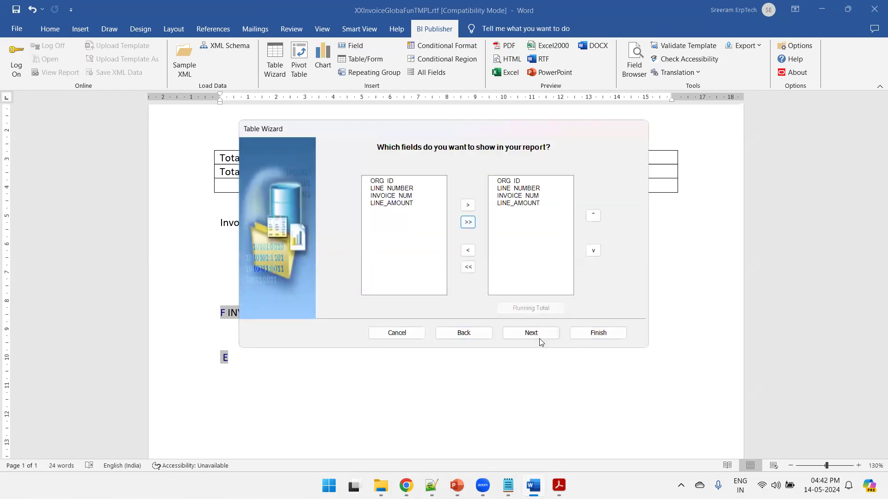
pyautogui.click(596, 333)
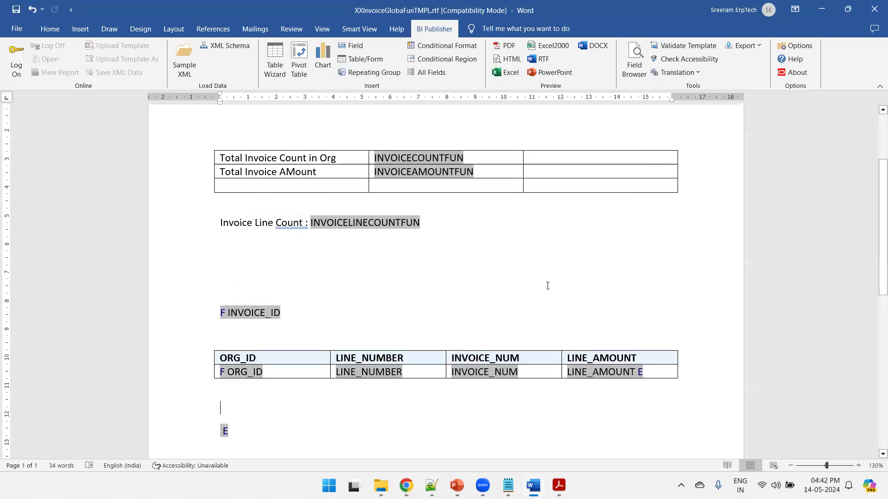
# Step: Switch to the browser, open the XXInvoiceDetailsGlobalFunRepo report for editing and open the Output layout's properties
pyautogui.hotkey('alt', 'Tab')
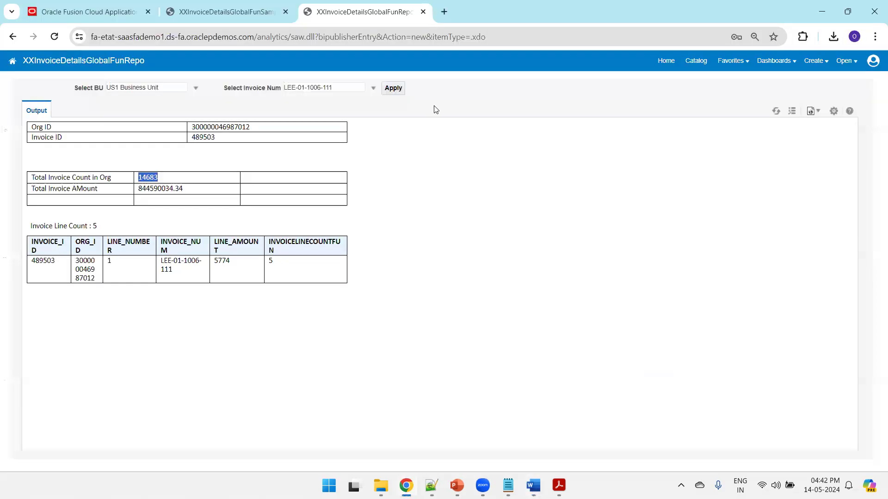
pyautogui.click(833, 111)
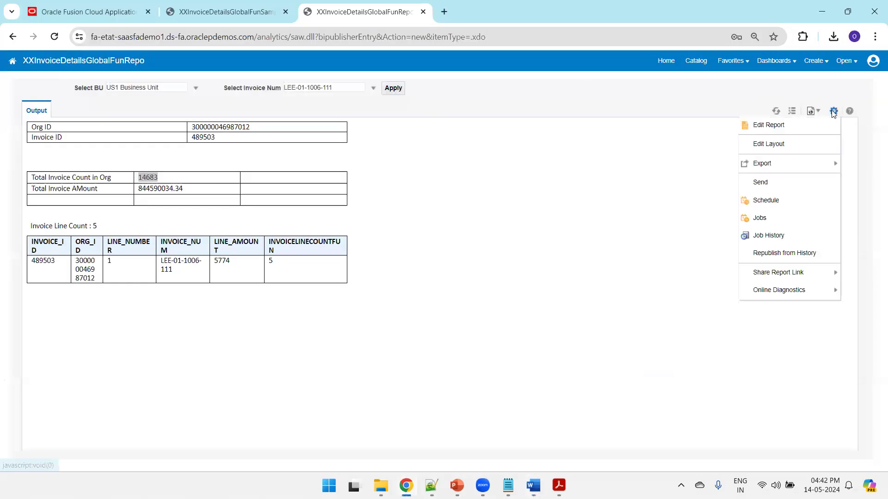
pyautogui.click(793, 124)
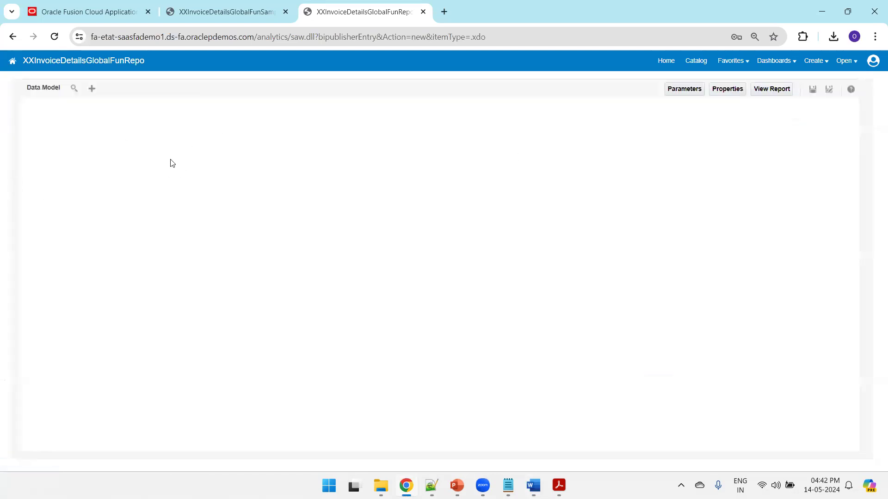
pyautogui.click(847, 110)
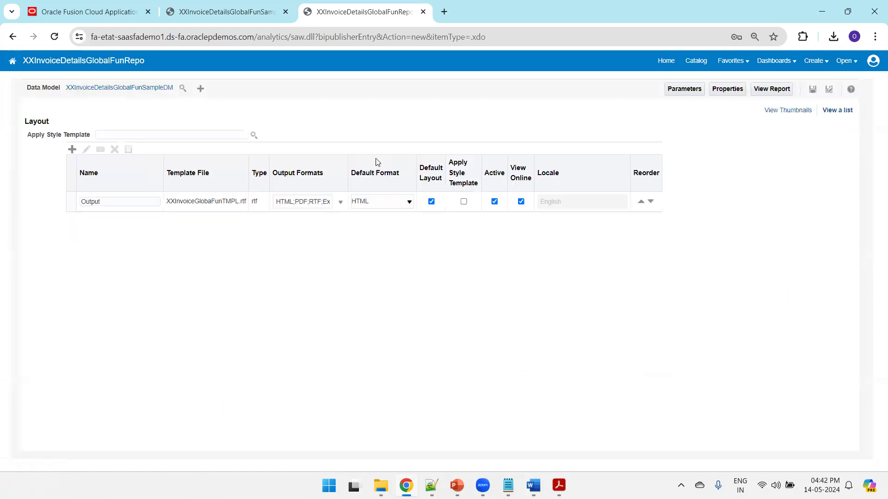
pyautogui.click(73, 205)
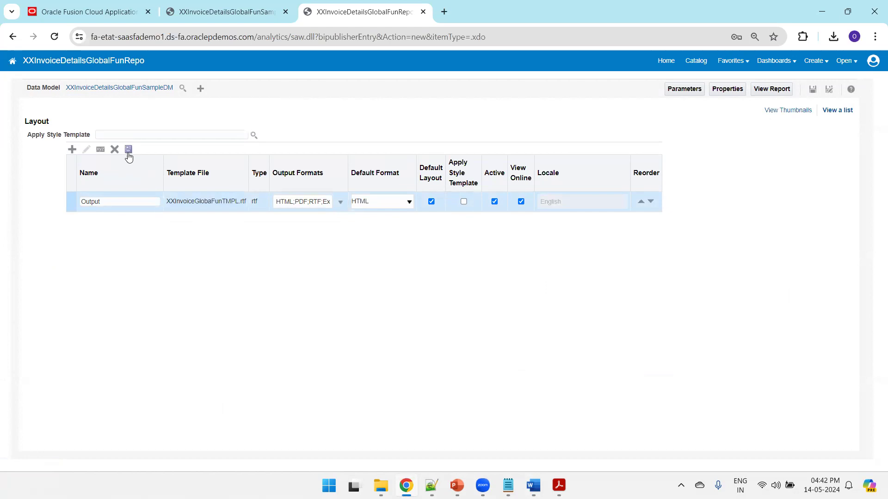
pyautogui.click(806, 111)
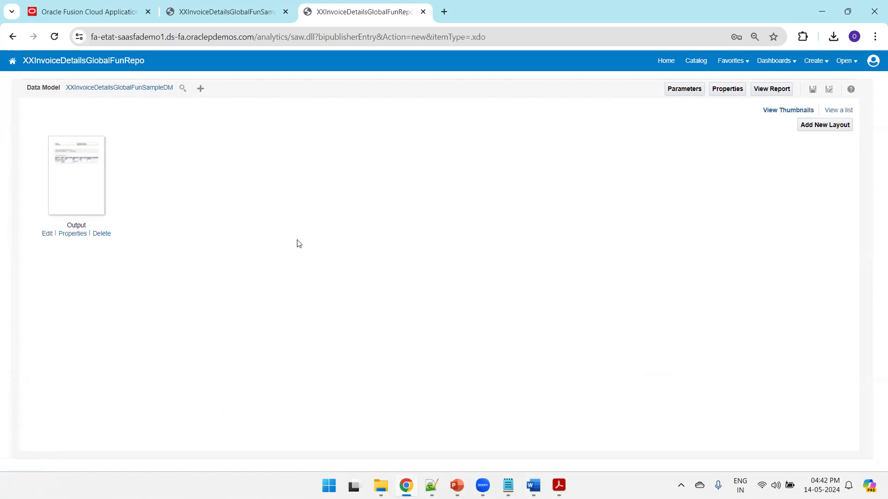
pyautogui.click(79, 234)
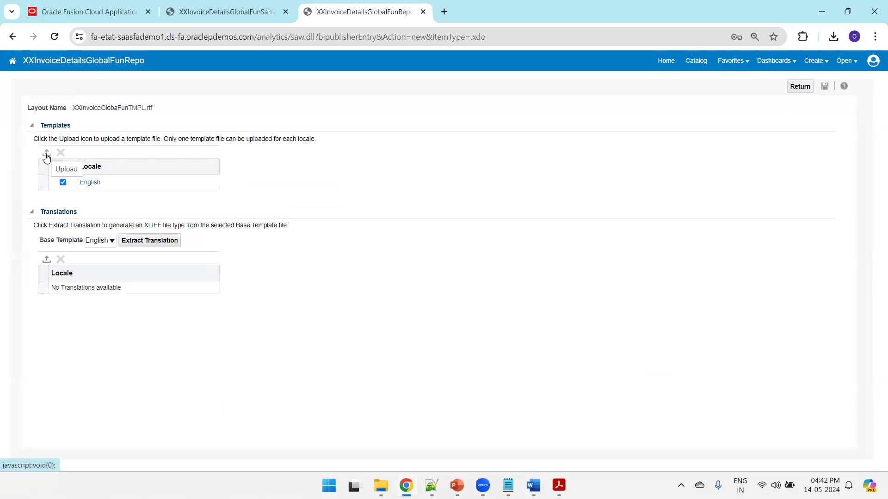
# Step: Upload XXInvoiceGlobaFunTMPL.rtf as the template file with type rtf and locale English, overwriting the existing English template
pyautogui.click(46, 153)
pyautogui.click(416, 230)
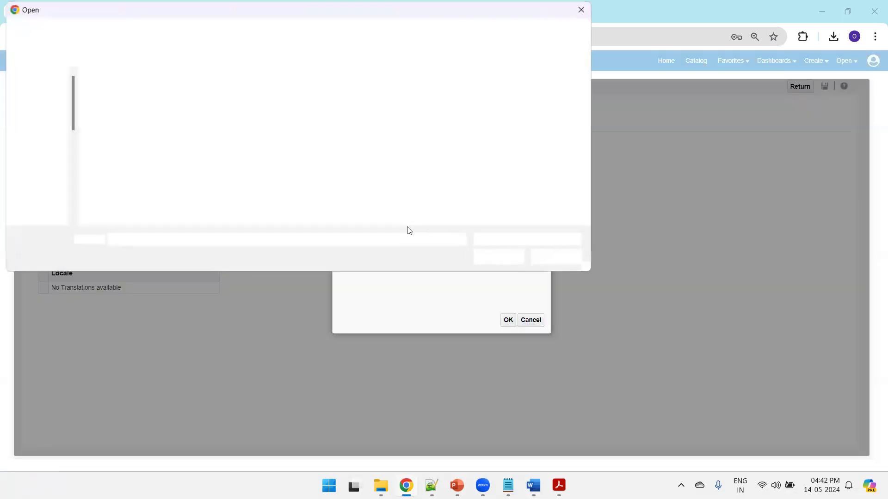
pyautogui.doubleClick(139, 169)
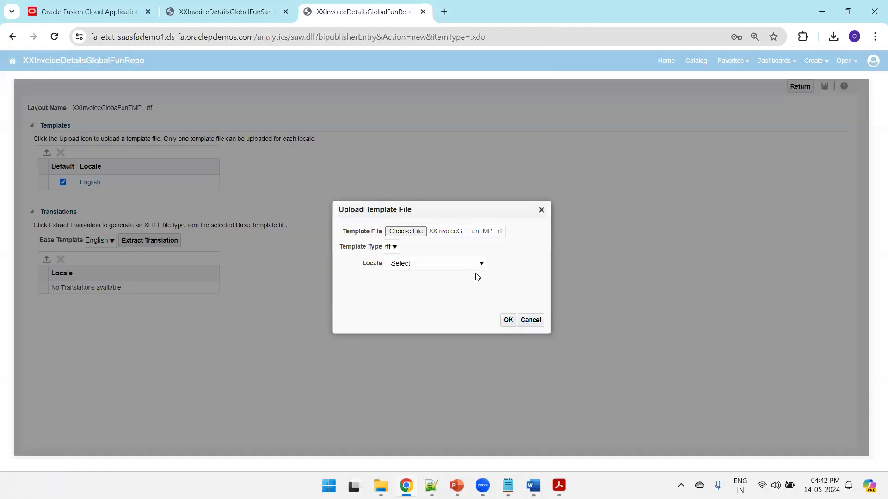
pyautogui.click(464, 263)
pyautogui.click(463, 266)
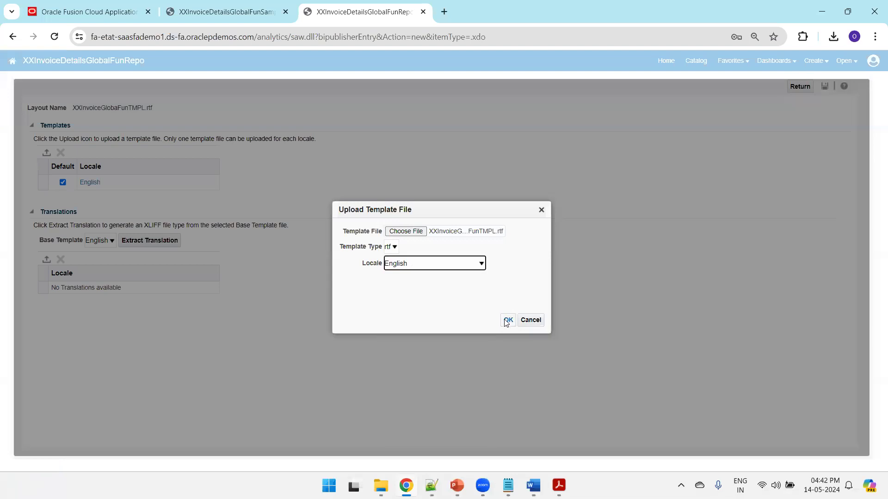
pyautogui.click(508, 320)
pyautogui.click(491, 111)
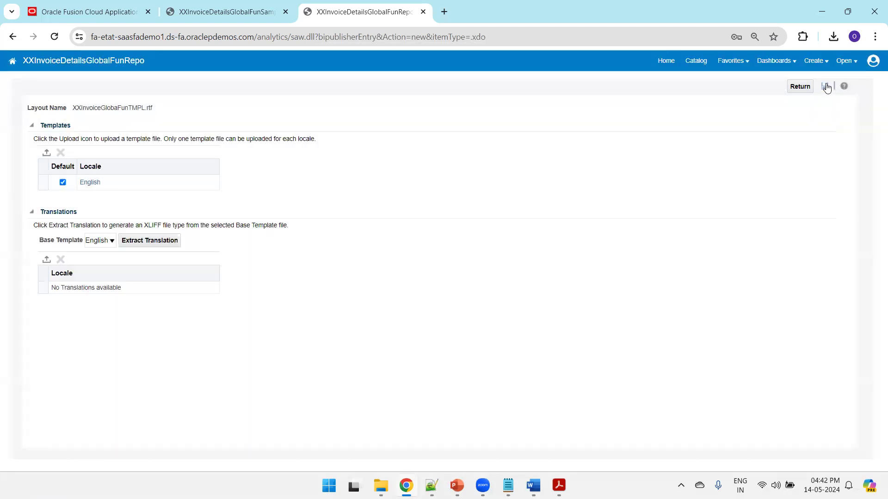
# Step: Save the layout properties, return to the report editor, save the report and open it for viewing
pyautogui.click(825, 86)
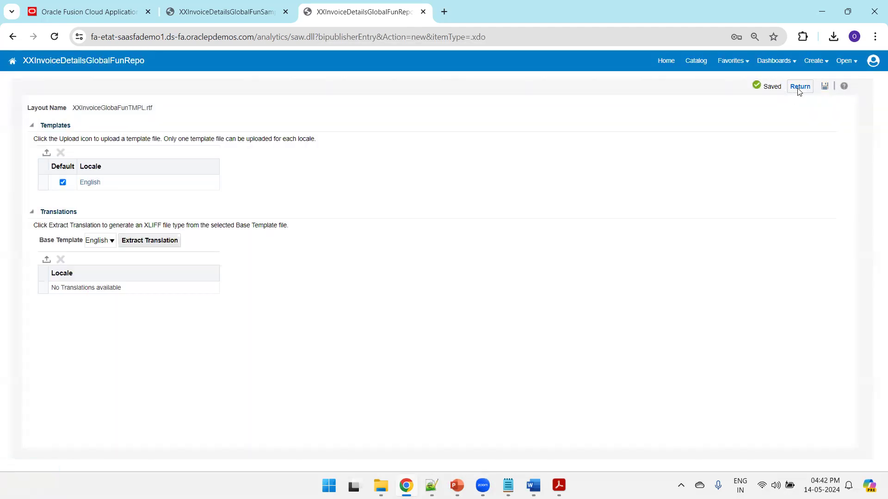
pyautogui.click(799, 90)
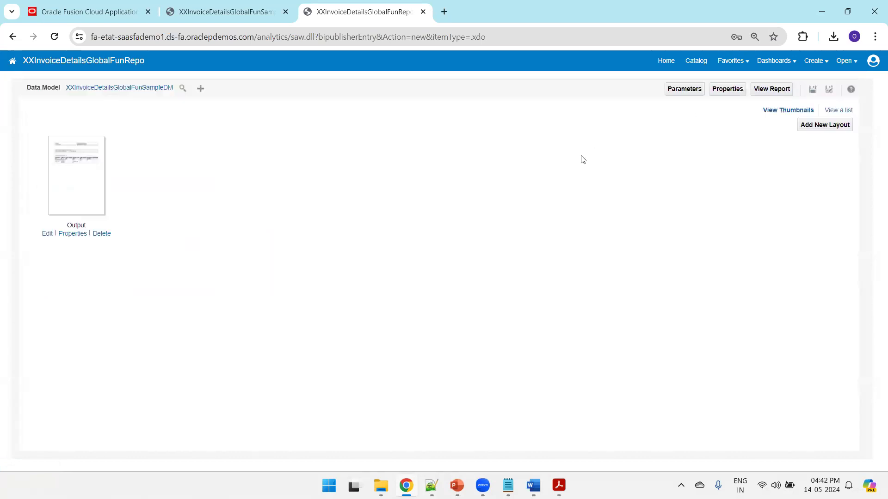
pyautogui.click(812, 88)
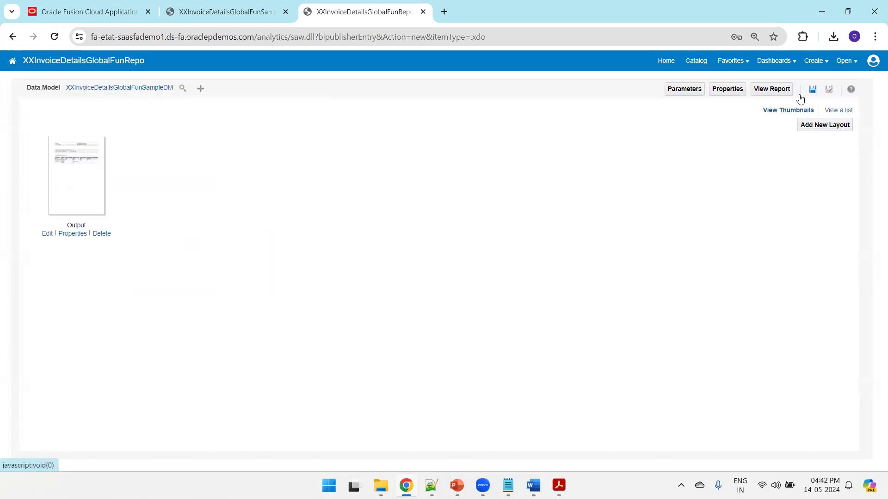
pyautogui.click(779, 93)
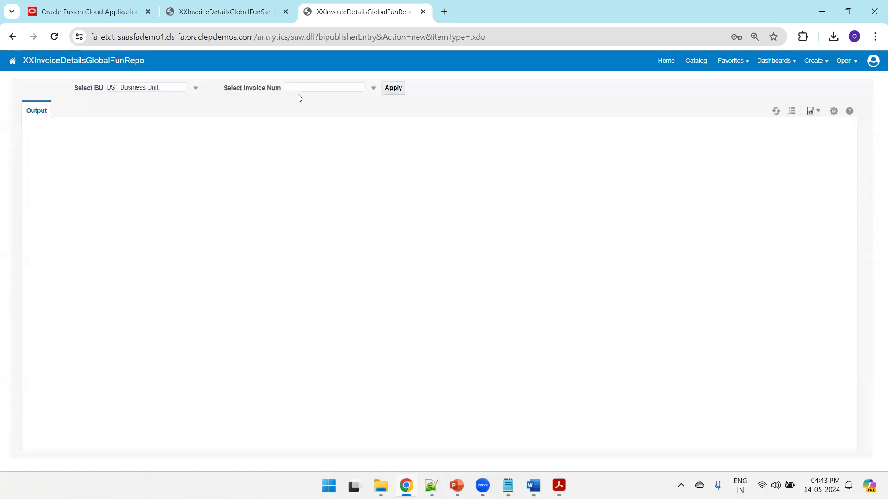
pyautogui.click(321, 88)
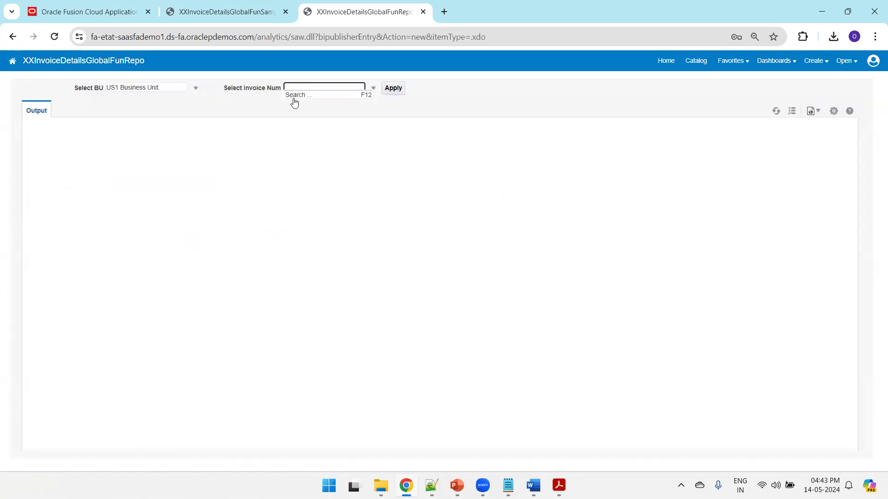
pyautogui.click(294, 95)
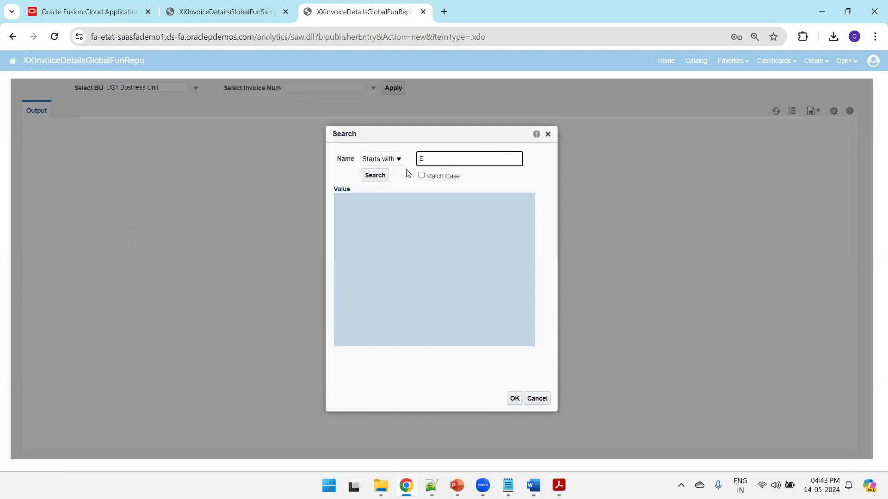
pyautogui.click(375, 175)
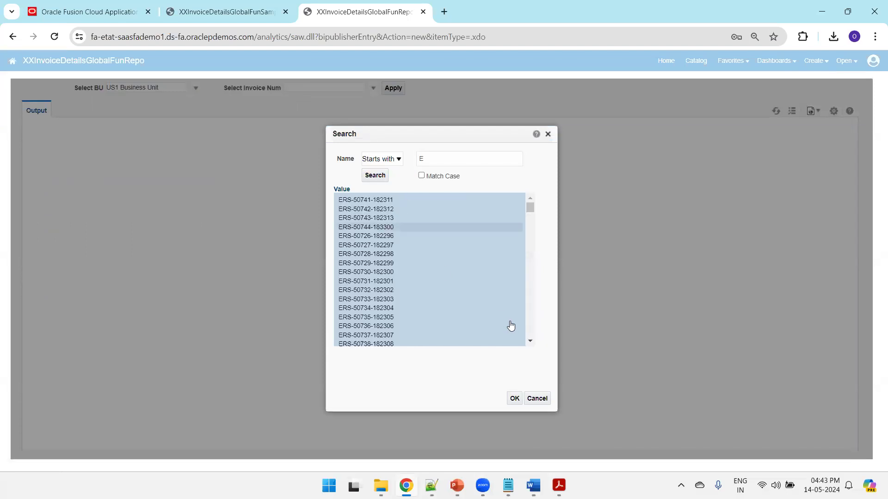
pyautogui.click(514, 398)
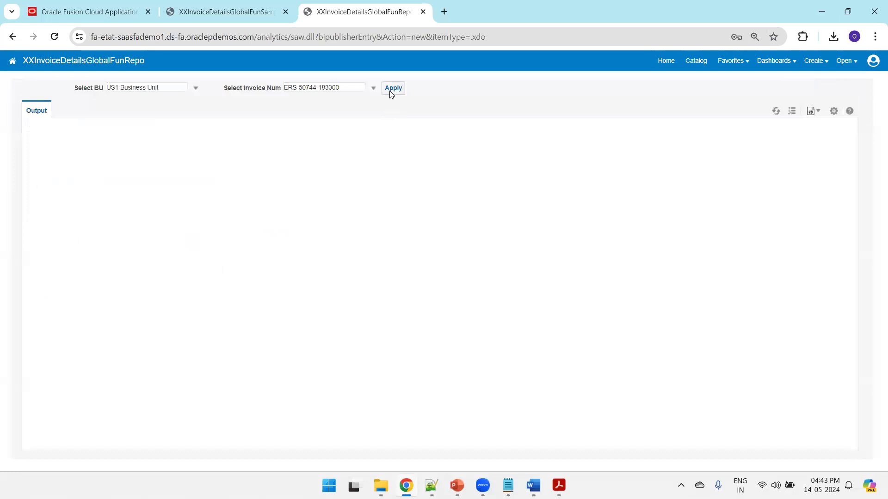
pyautogui.click(400, 93)
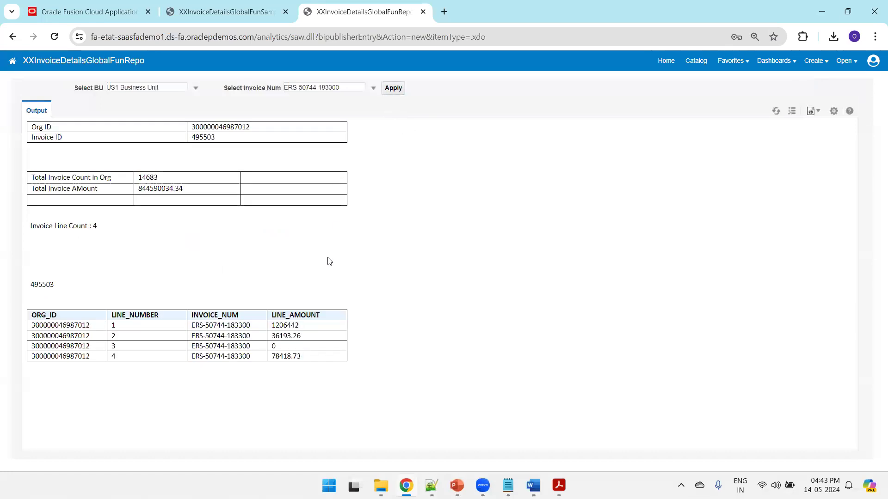
pyautogui.doubleClick(42, 285)
pyautogui.doubleClick(148, 178)
pyautogui.click(65, 192)
pyautogui.doubleClick(41, 285)
# Step: Rerun the report for invoice number LEE-01-1006-111
pyautogui.click(361, 90)
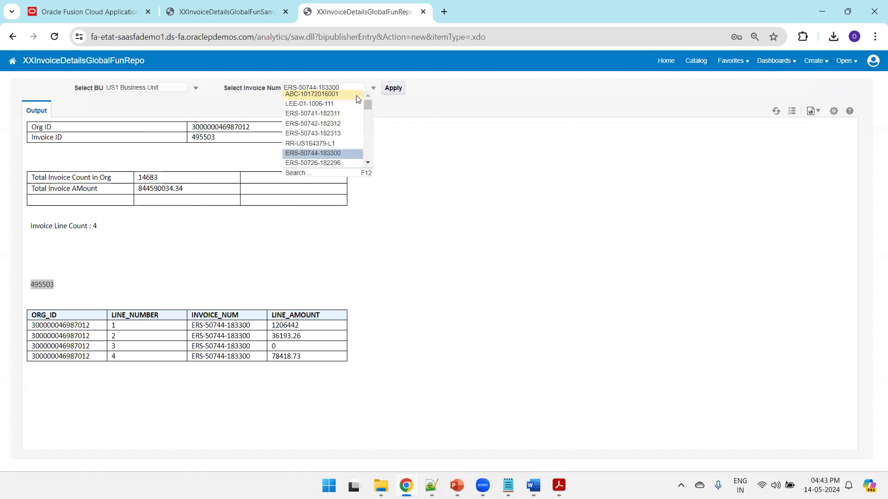
pyautogui.click(313, 108)
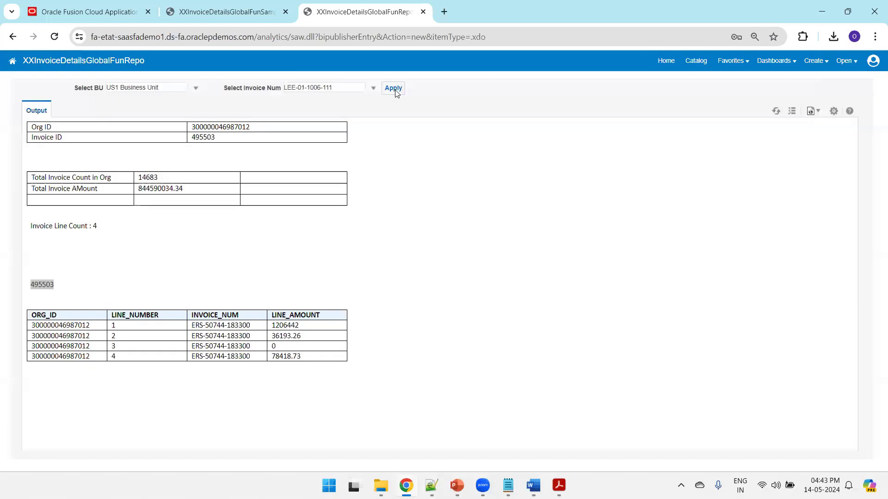
pyautogui.click(394, 88)
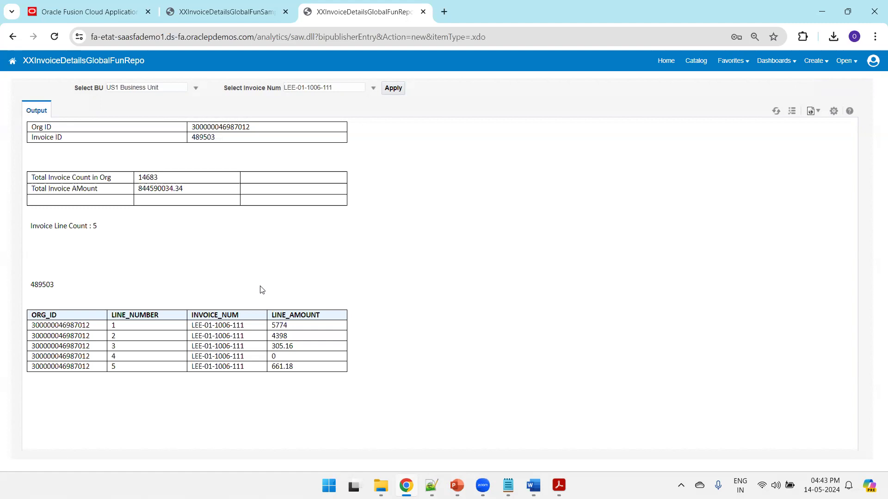
# Step: In the XXInvoiceDetailsGlobalFunSampleDM data model, open Add Element by Expression for Global Level Functions and examine the available expression functions
pyautogui.click(178, 19)
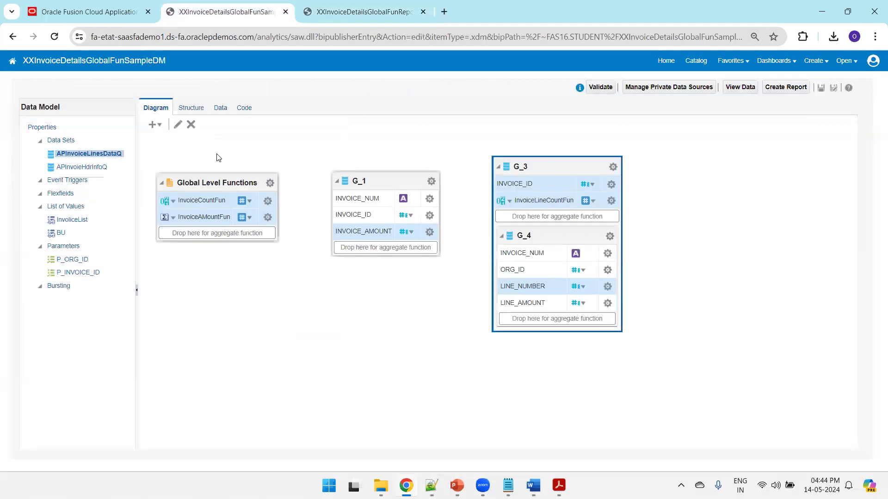
pyautogui.click(269, 185)
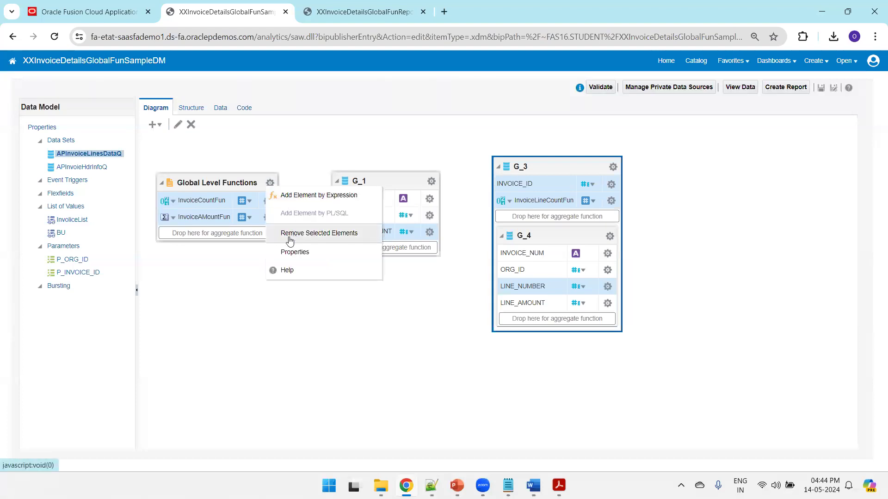
pyautogui.click(318, 196)
pyautogui.click(377, 339)
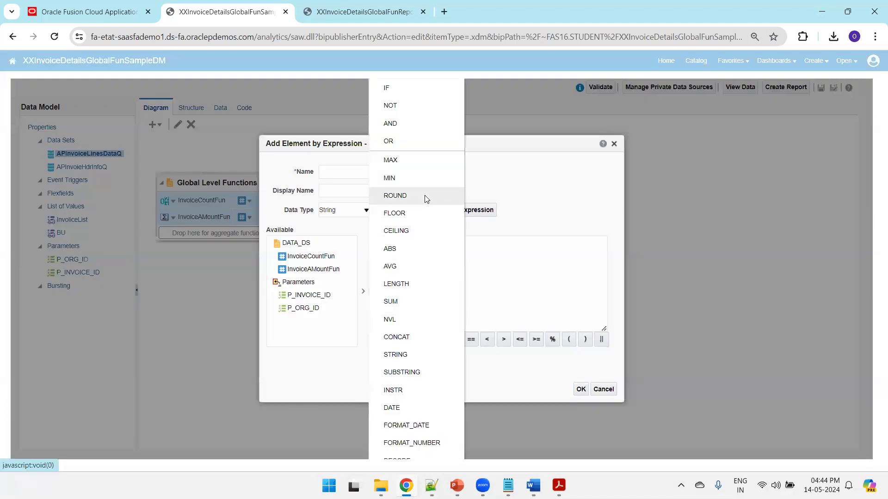
pyautogui.scroll(-1, 416, 443)
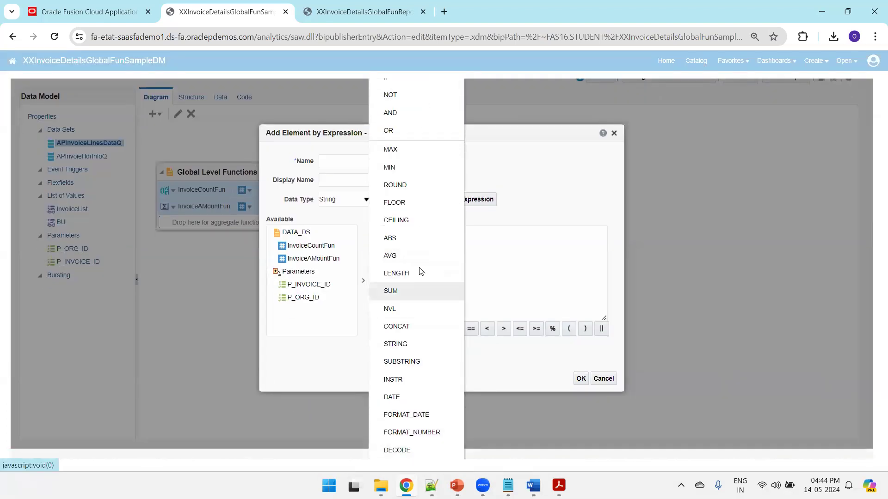
pyautogui.click(675, 207)
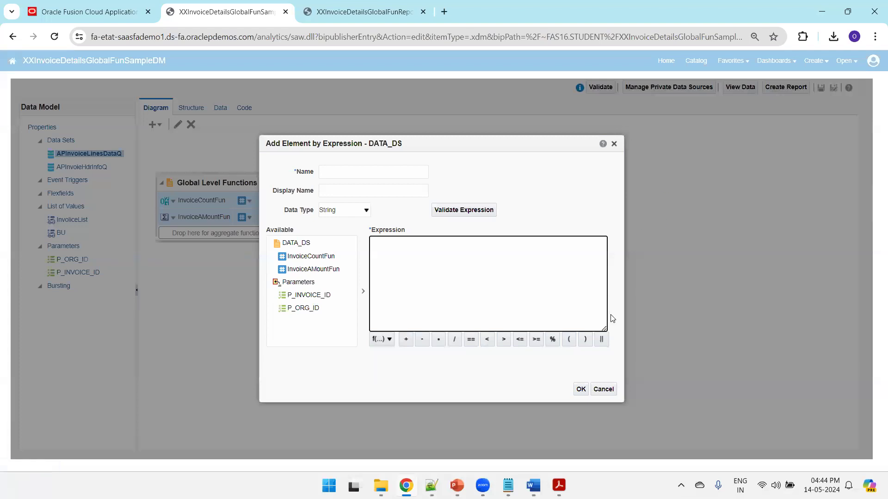